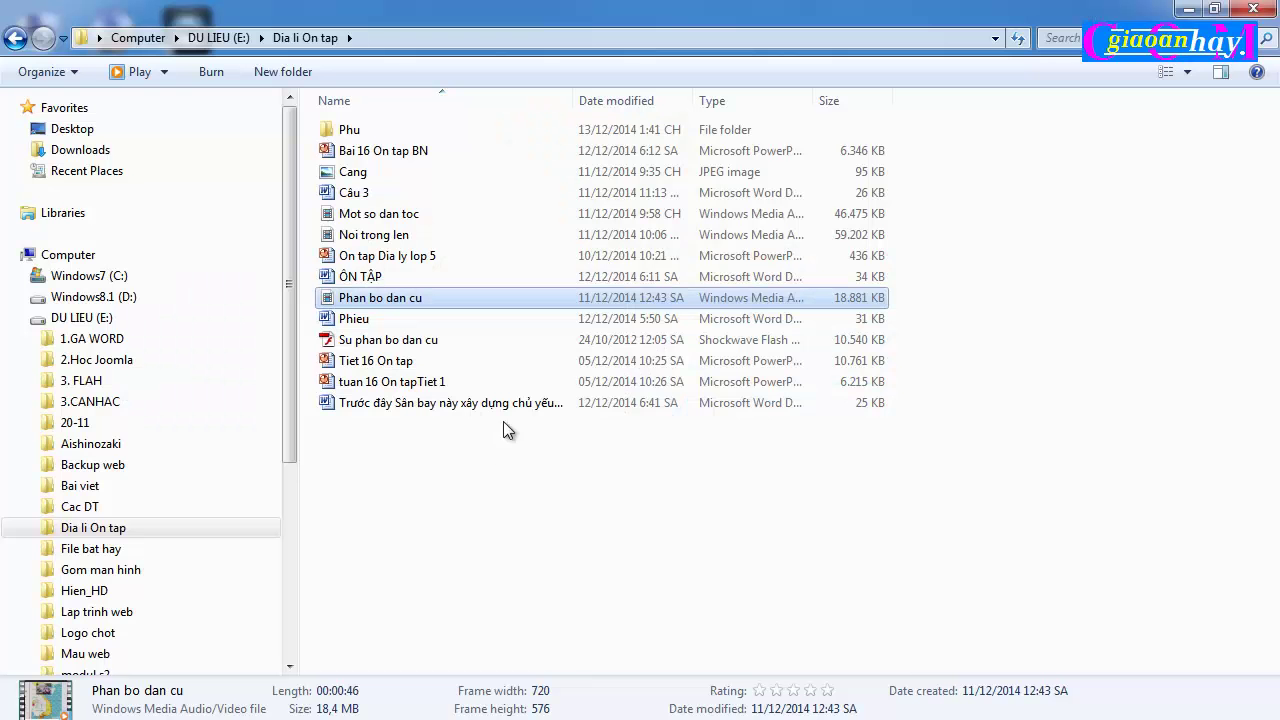
{"action": "double_click", "coordinate": [391, 301]}
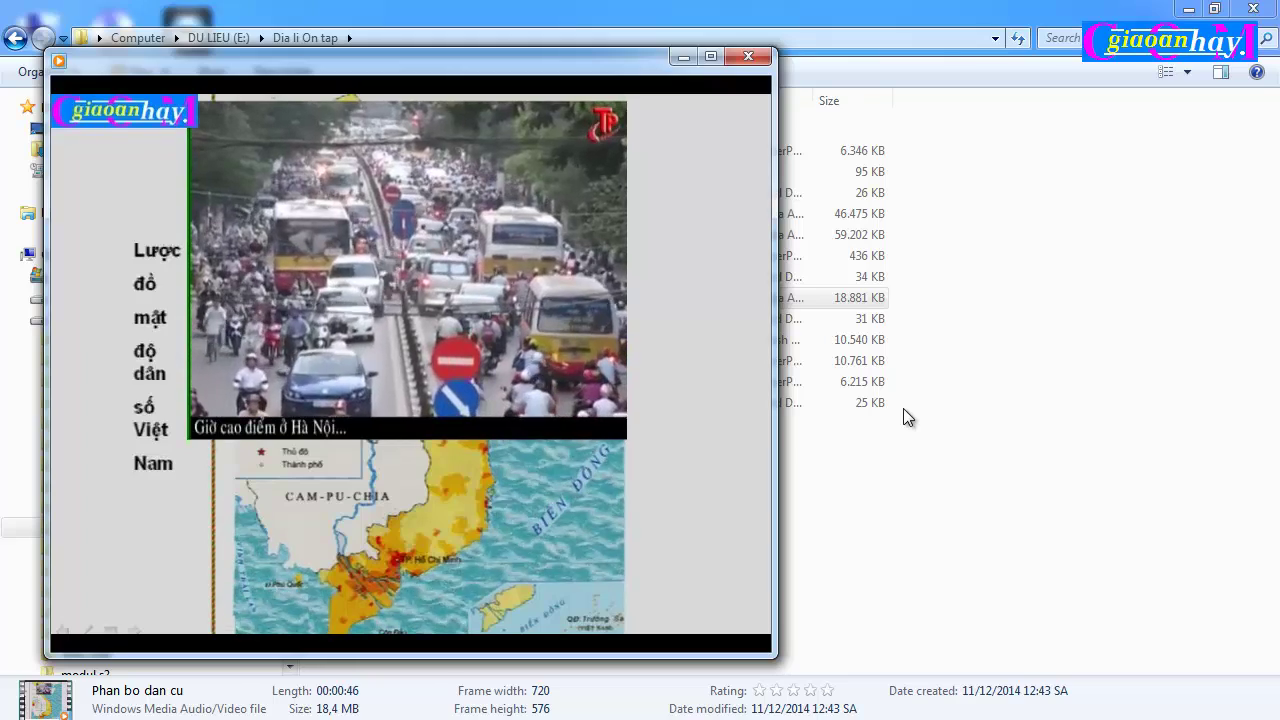
{"action": "mouse_move", "coordinate": [620, 600]}
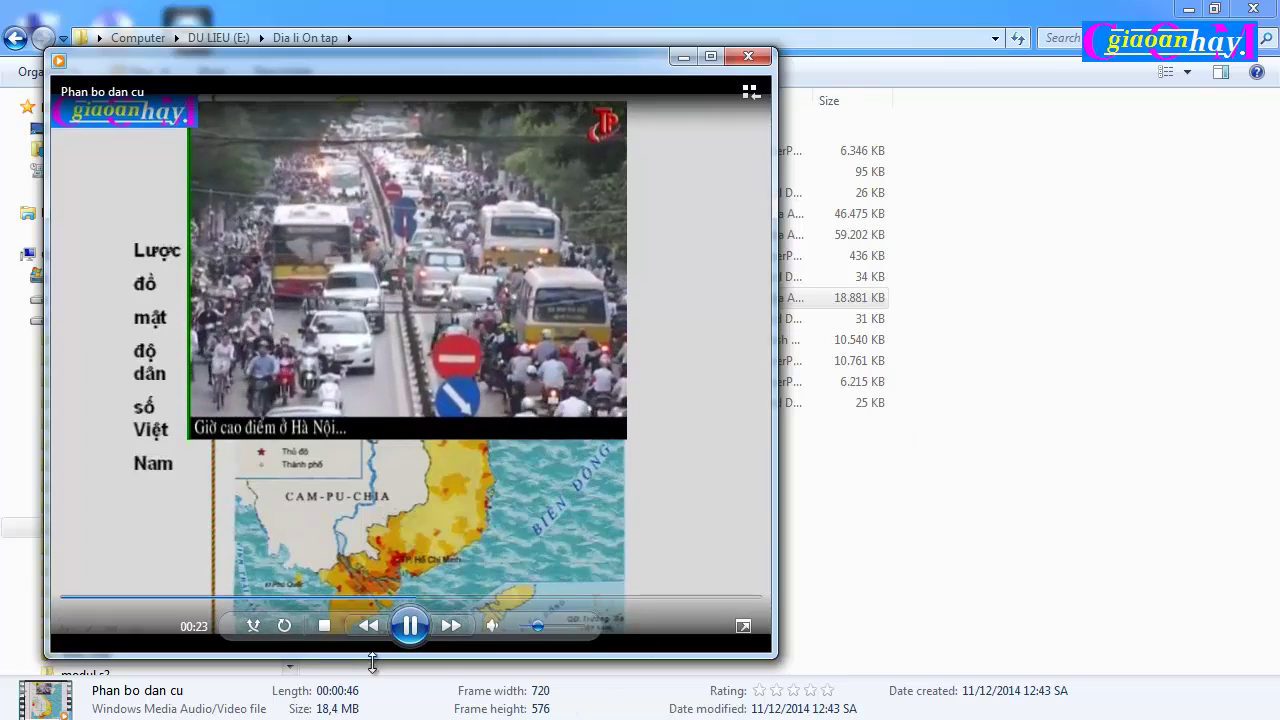
{"action": "left_click", "coordinate": [462, 598]}
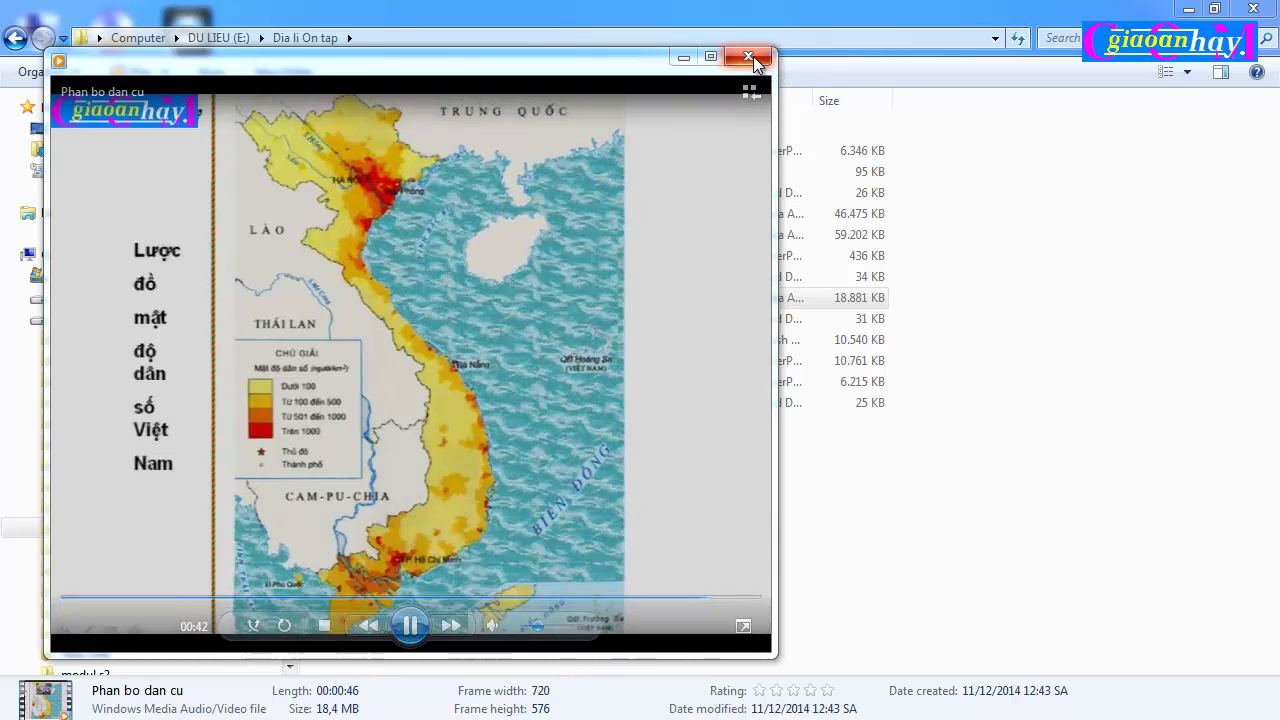
{"action": "left_click", "coordinate": [753, 56]}
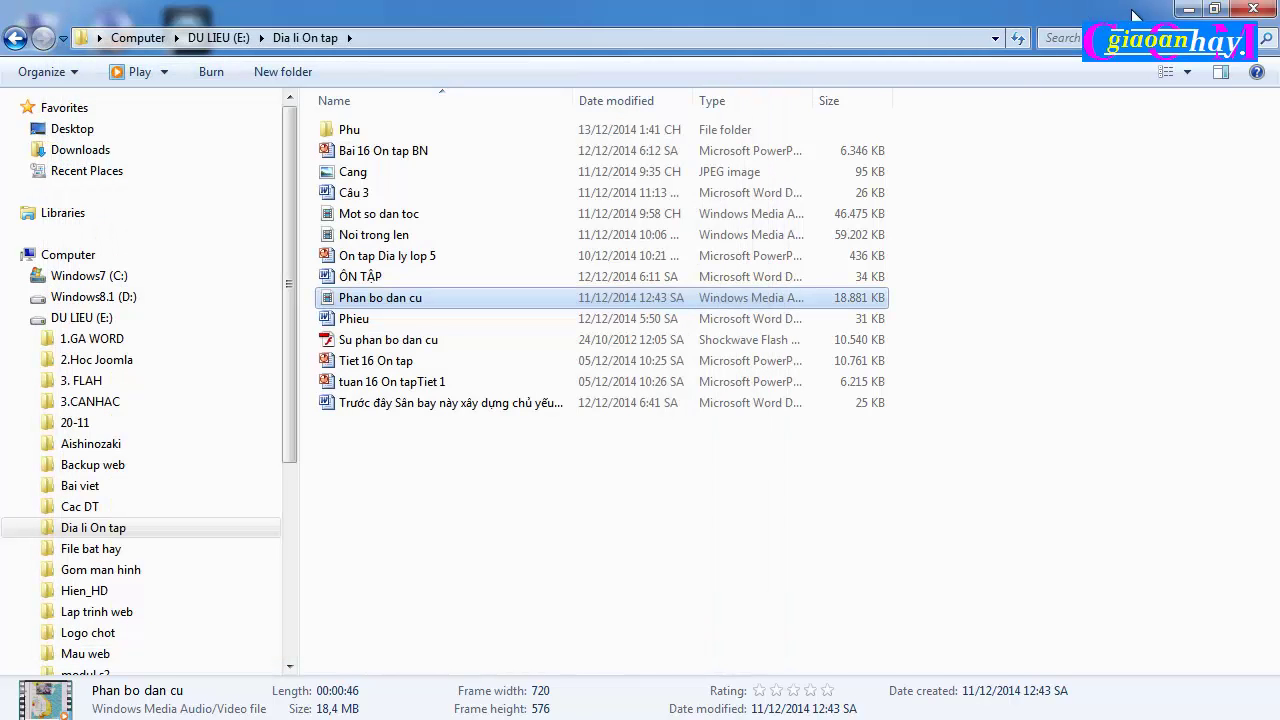
- Minimize Explorer and launch Adobe Premiere Pro CS4 from its desktop shortcut
{"action": "left_click", "coordinate": [1190, 10]}
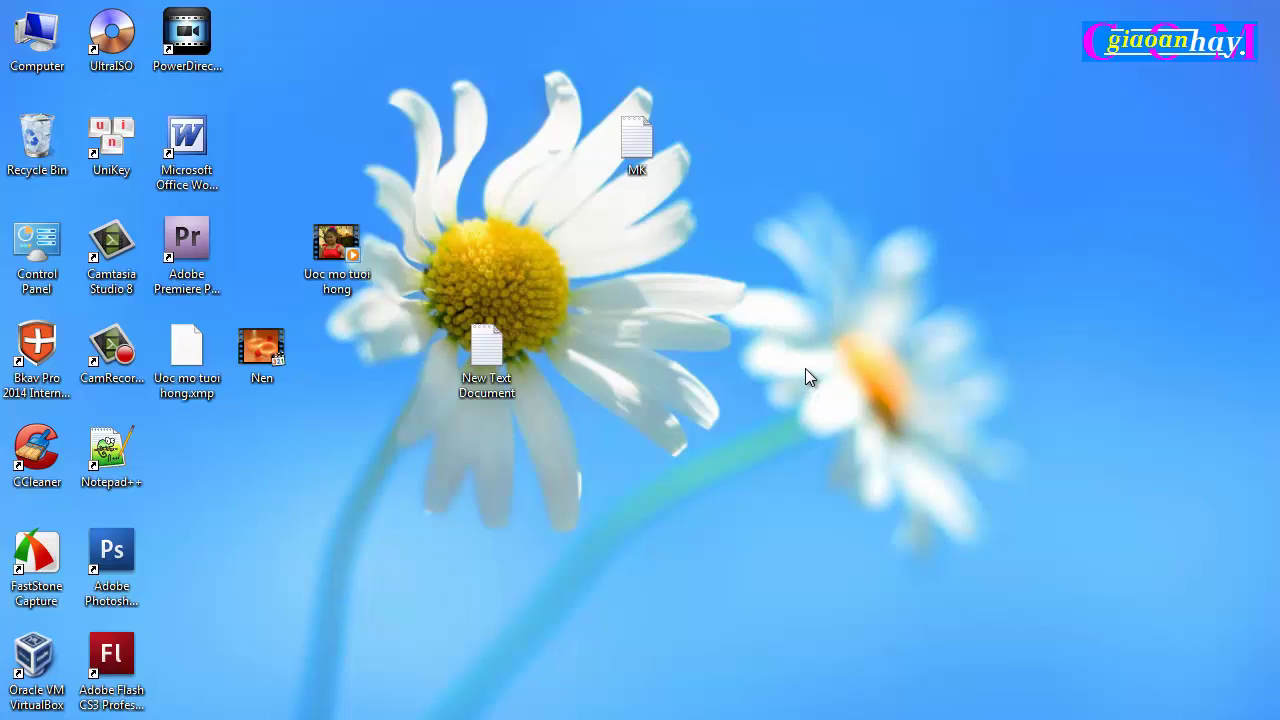
{"action": "left_click", "coordinate": [197, 284]}
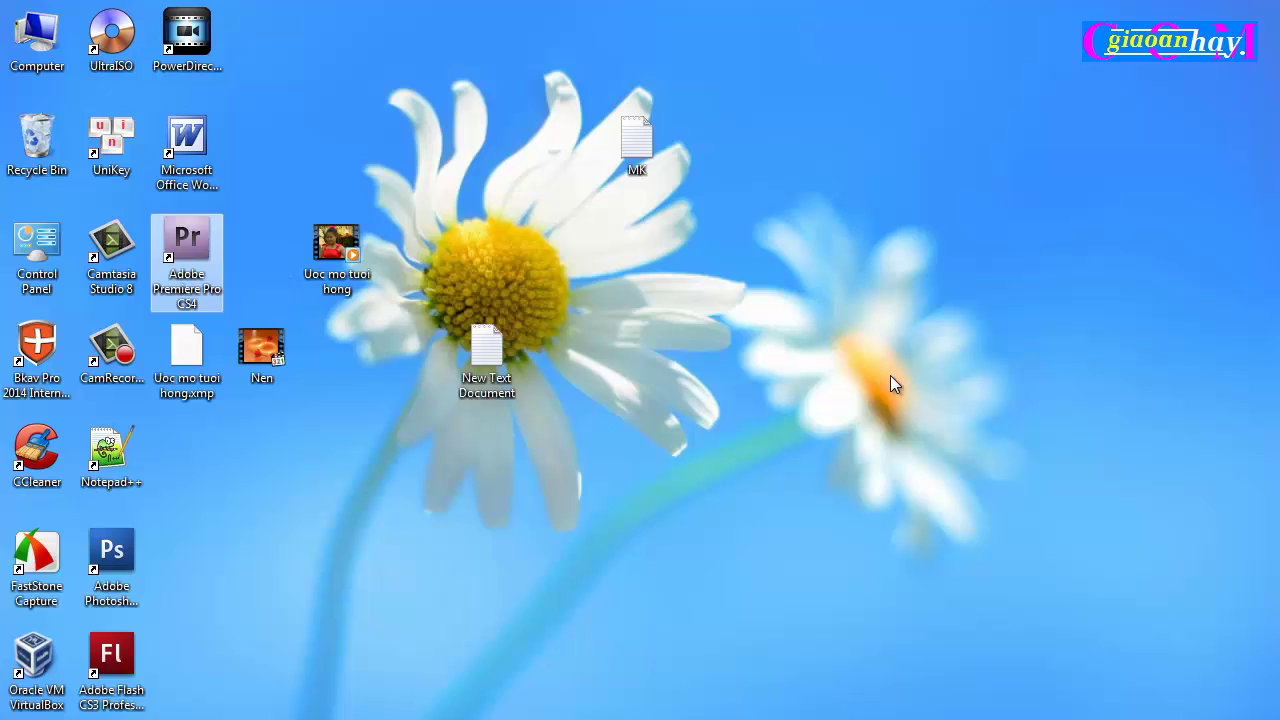
{"action": "double_click", "coordinate": [190, 247]}
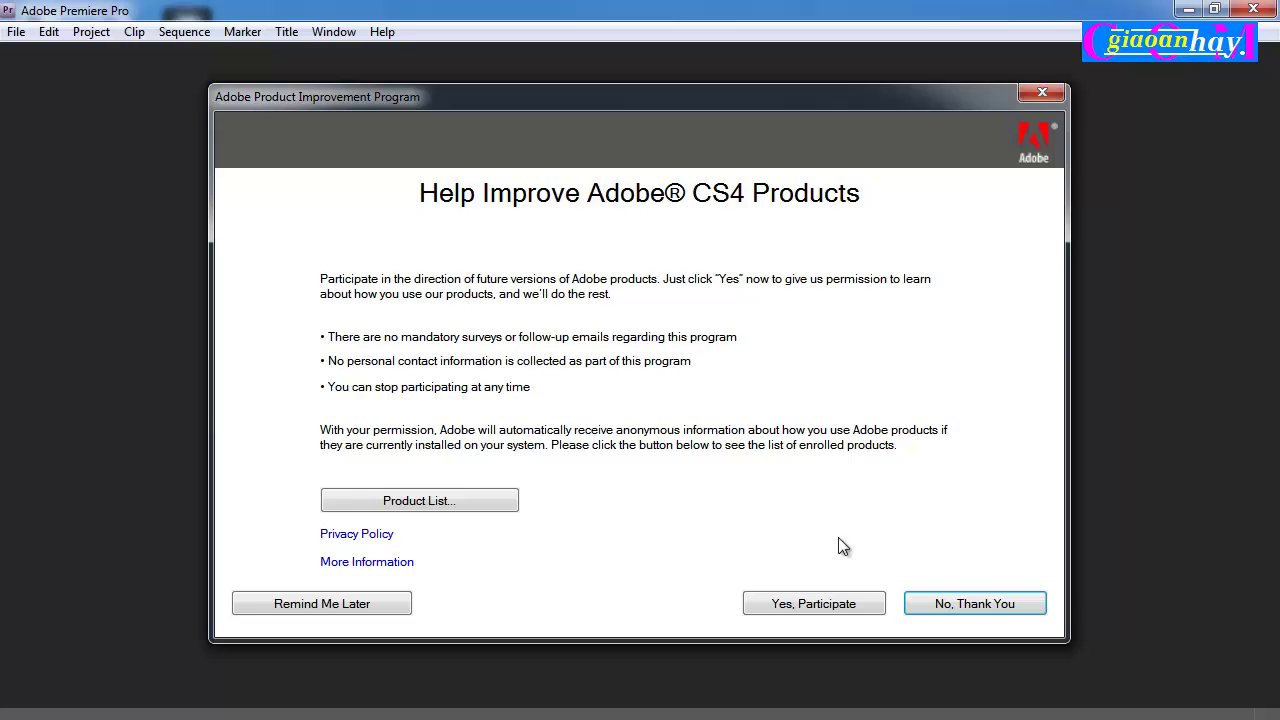
- Decline the product improvement prompt and create a new project named HD3D
{"action": "left_click", "coordinate": [1001, 602]}
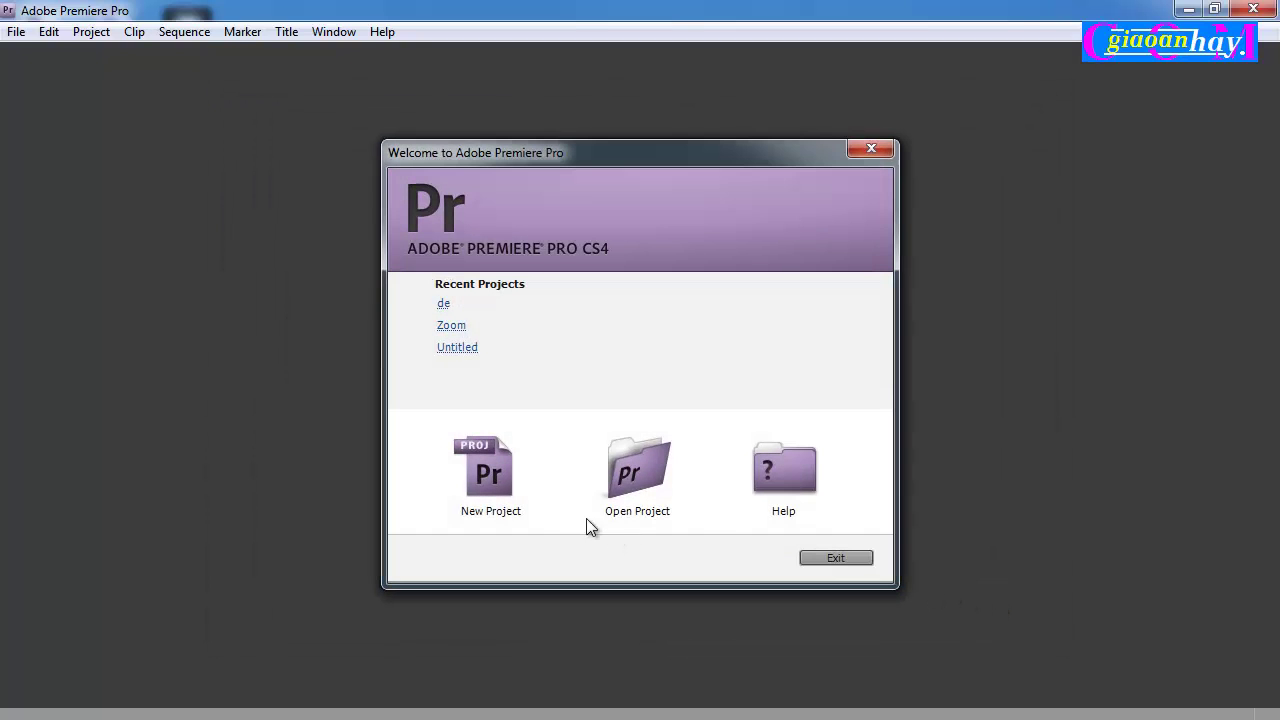
{"action": "left_click_drag", "start_coordinate": [640, 160], "coordinate": [631, 110]}
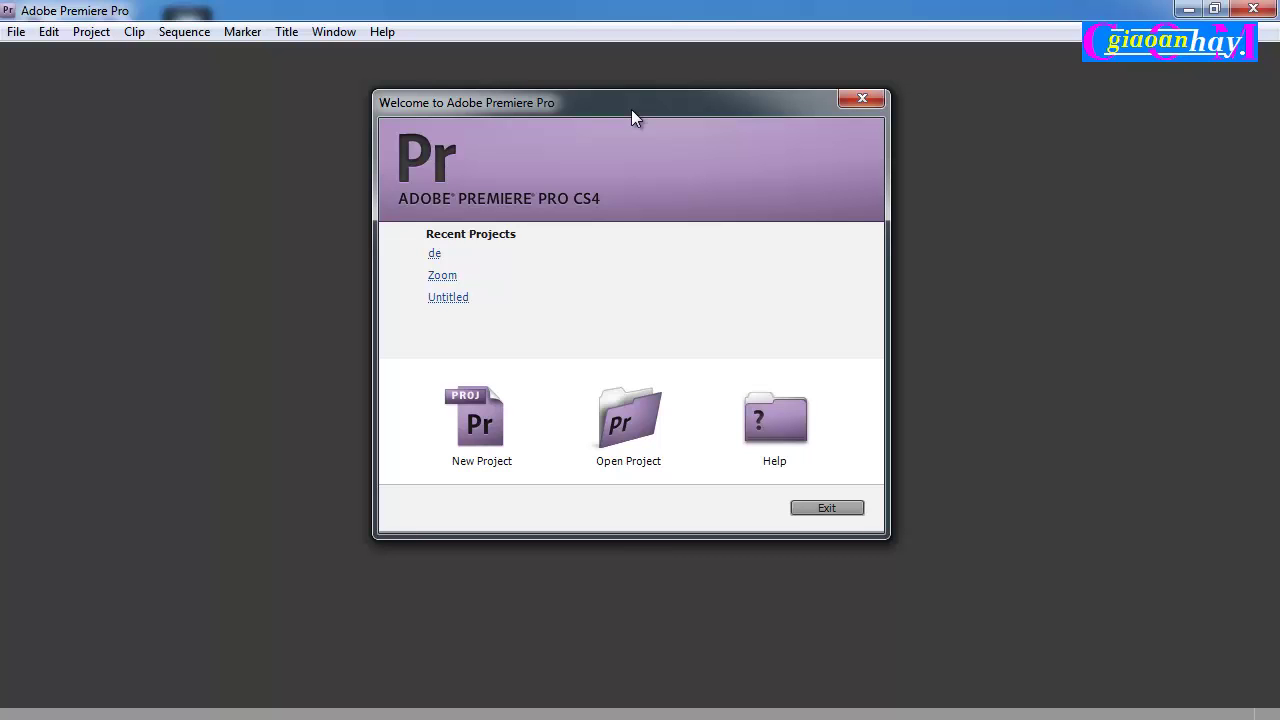
{"action": "left_click_drag", "start_coordinate": [631, 110], "coordinate": [687, 102]}
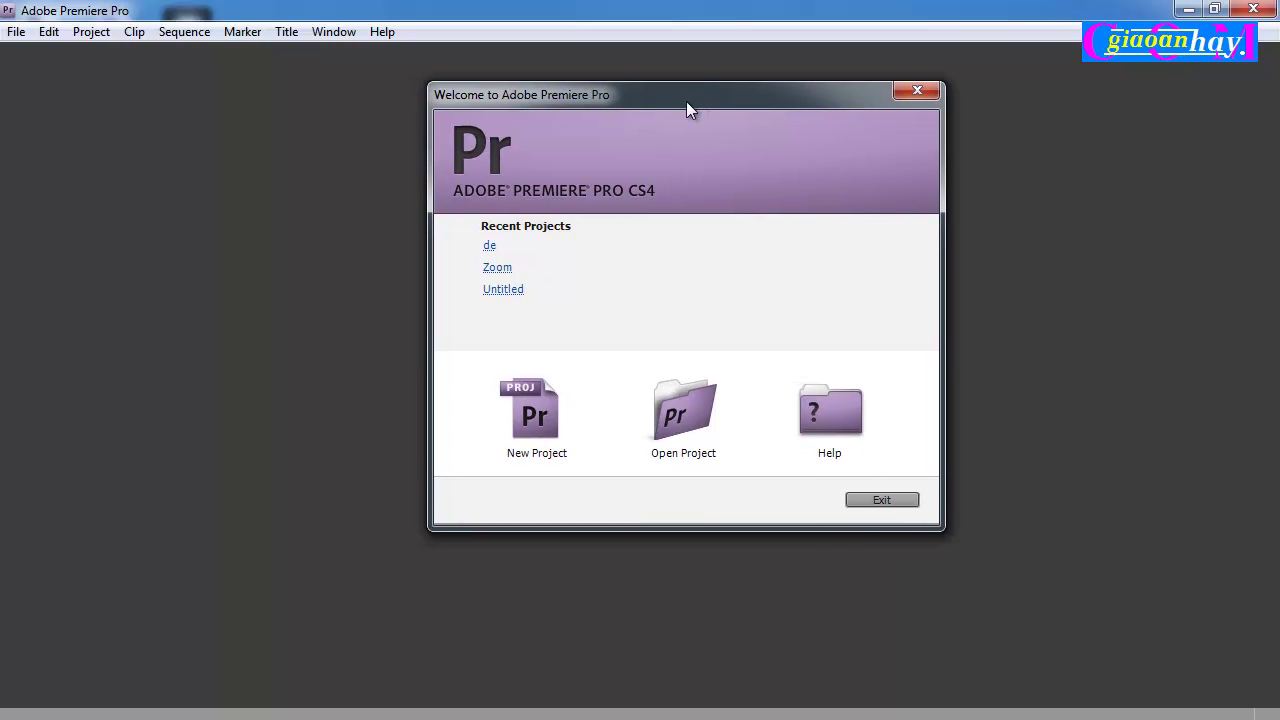
{"action": "left_click", "coordinate": [529, 412]}
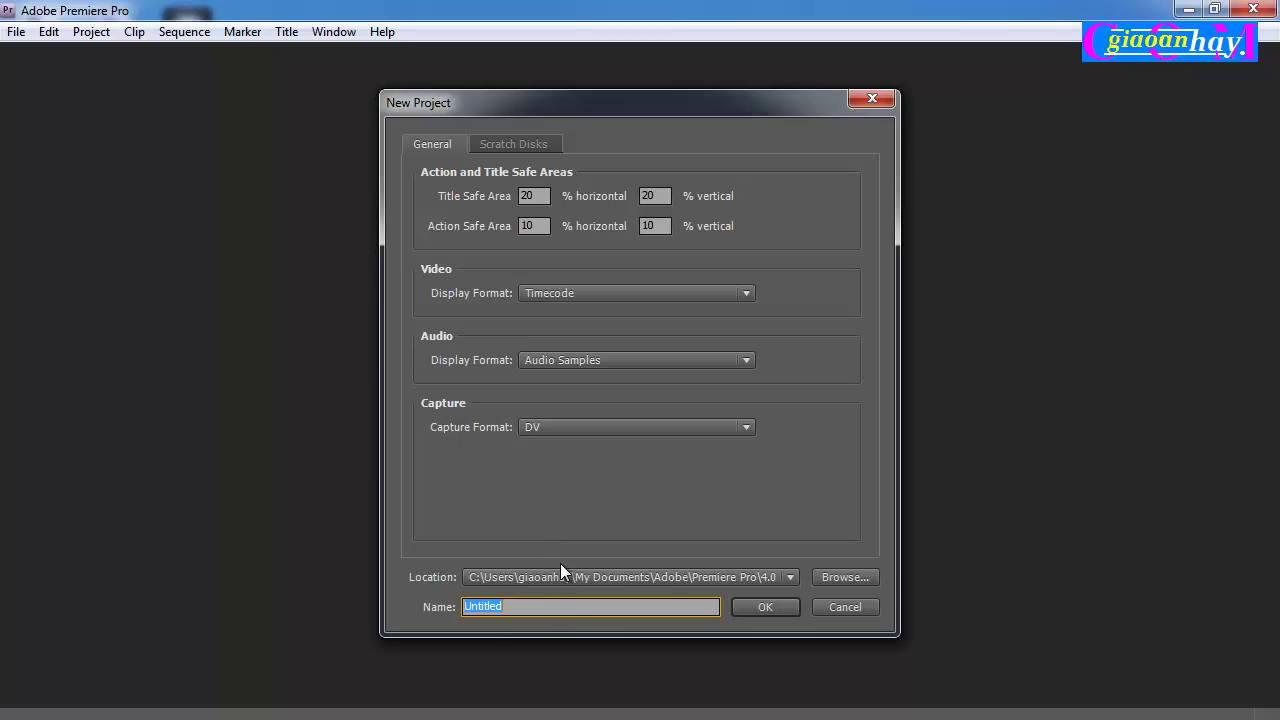
{"action": "key", "text": "BackSpace"}
{"action": "type", "text": "HD"}
{"action": "type", "text": "3D"}
{"action": "left_click", "coordinate": [756, 607]}
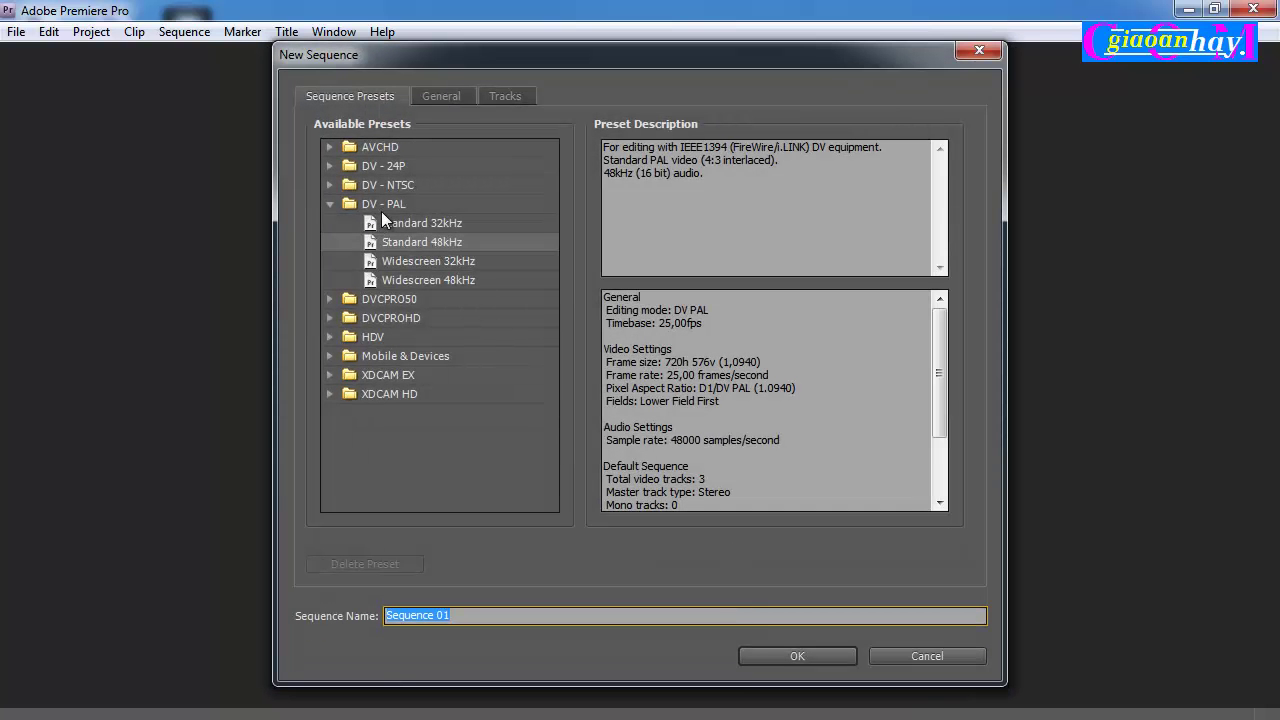
- Create a sequence named 3D using the DV-PAL Standard 48kHz preset
{"action": "left_click", "coordinate": [418, 244]}
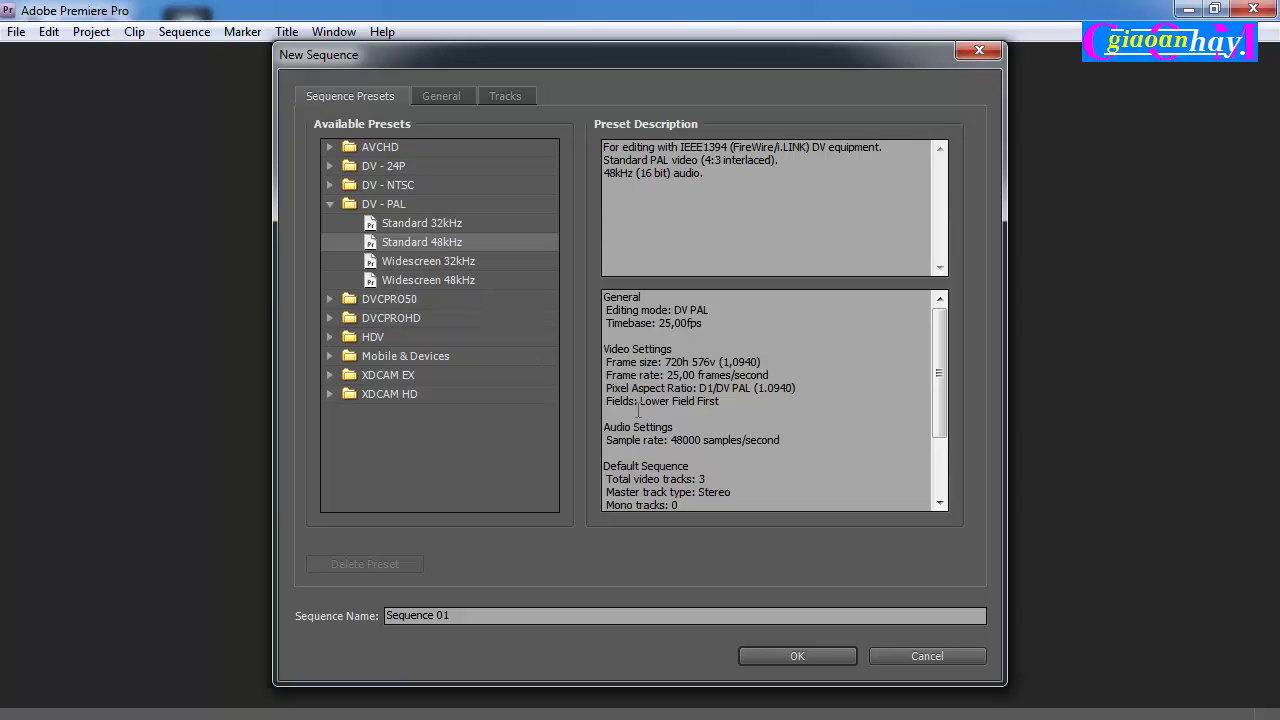
{"action": "left_click", "coordinate": [484, 613]}
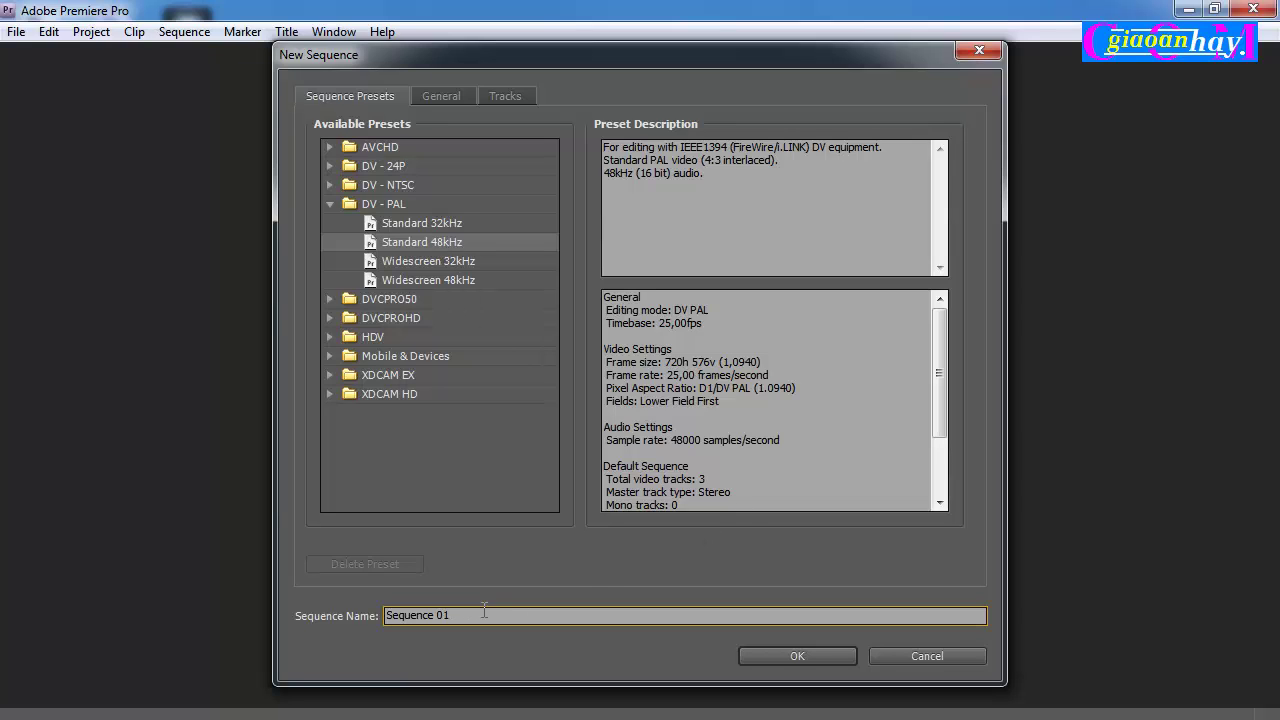
{"action": "key", "text": "BackSpace"}
{"action": "key", "text": "BackSpace"}
{"action": "key", "text": "BackSpace"}
{"action": "key", "text": "BackSpace"}
{"action": "key", "text": "BackSpace"}
{"action": "key", "text": "BackSpace"}
{"action": "key", "text": "BackSpace"}
{"action": "type", "text": "3D"}
{"action": "left_click", "coordinate": [798, 652]}
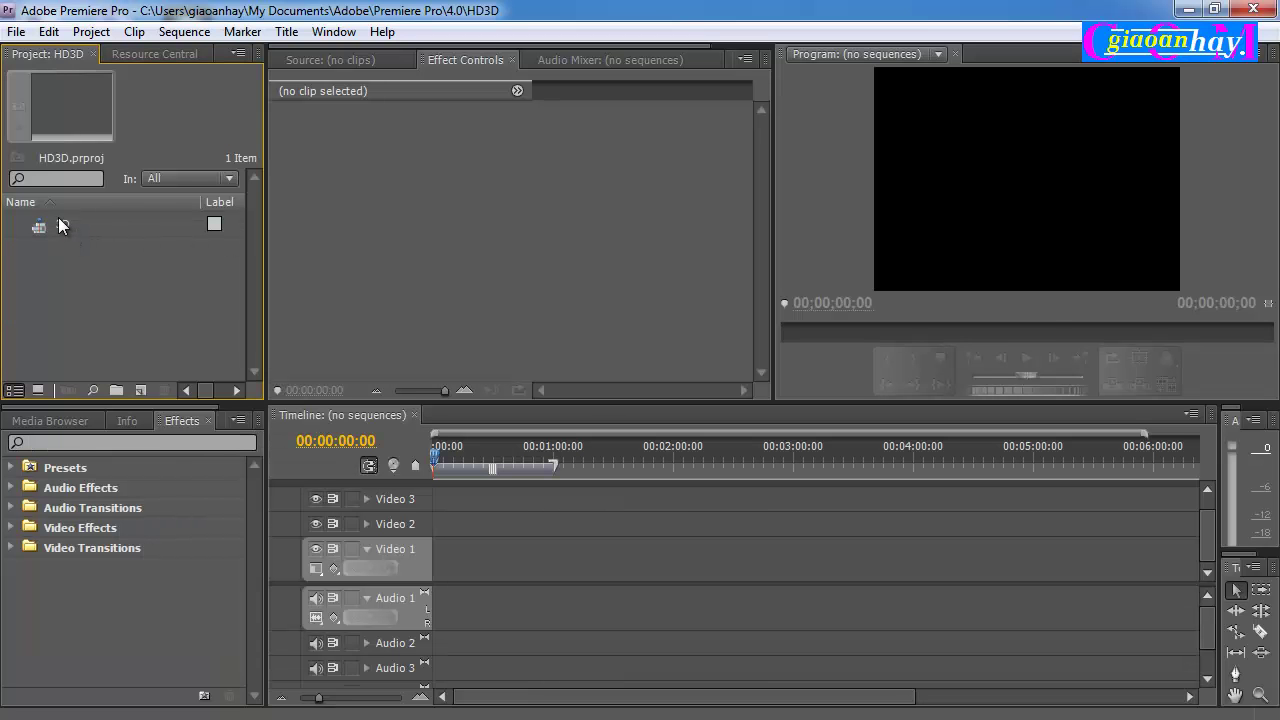
- Import the Nen.flv video into the Project panel
{"action": "left_click", "coordinate": [55, 226]}
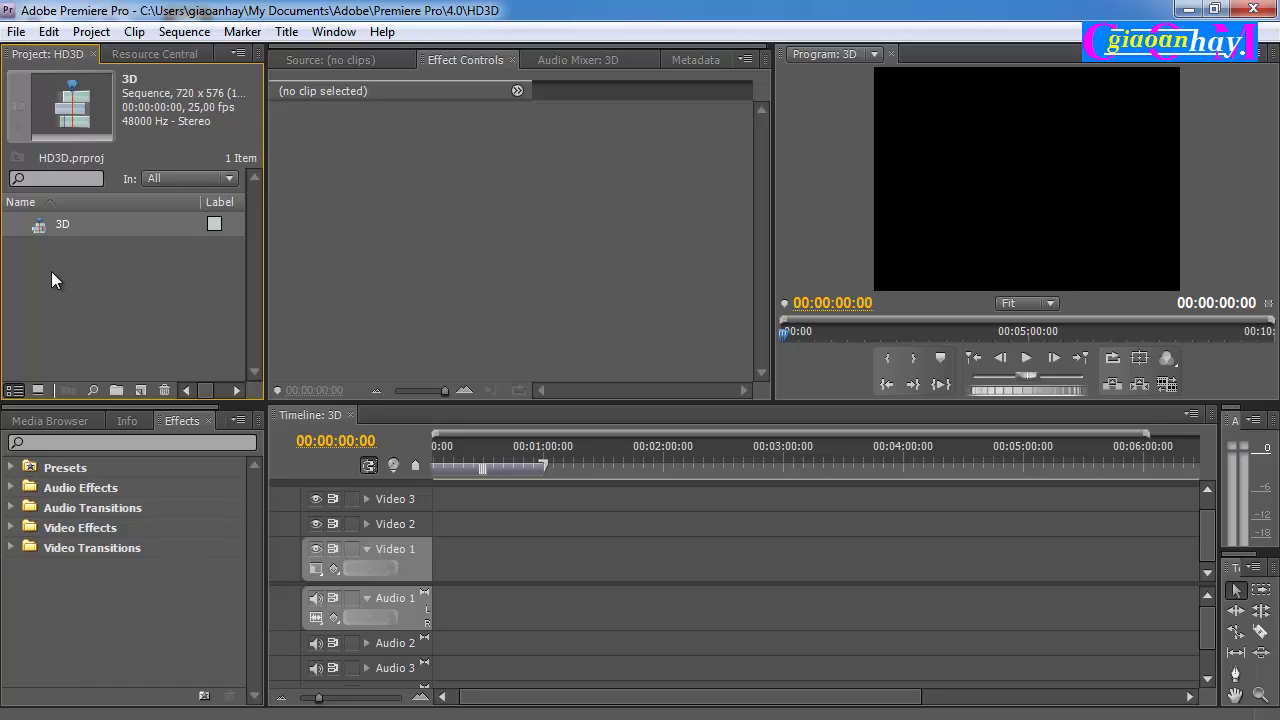
{"action": "left_click", "coordinate": [111, 275]}
{"action": "right_click", "coordinate": [111, 275]}
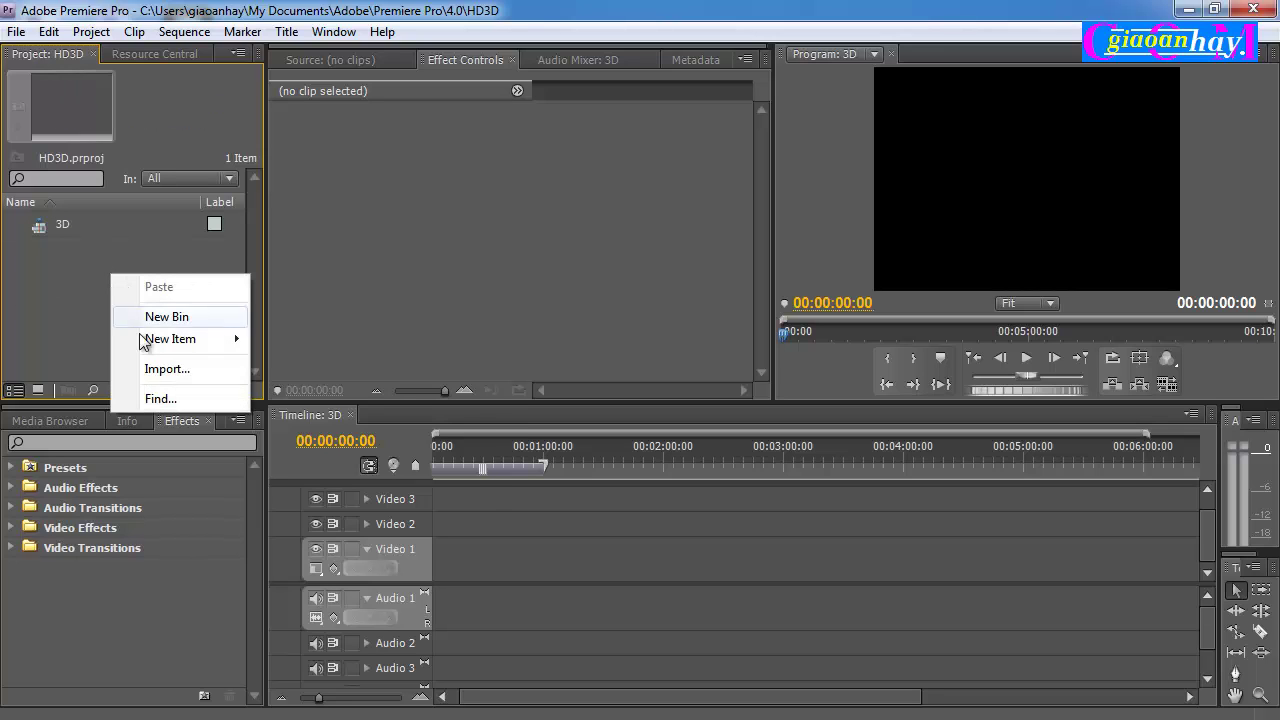
{"action": "left_click", "coordinate": [160, 370]}
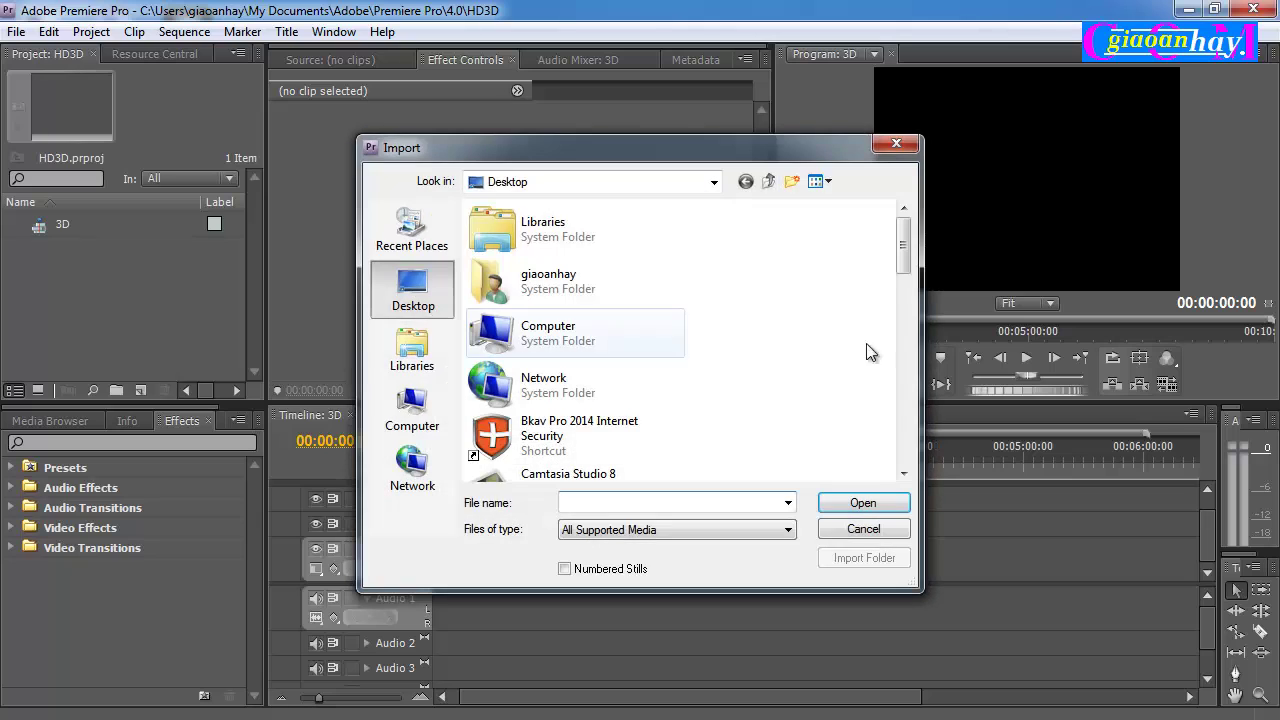
{"action": "left_click_drag", "start_coordinate": [903, 243], "coordinate": [909, 425]}
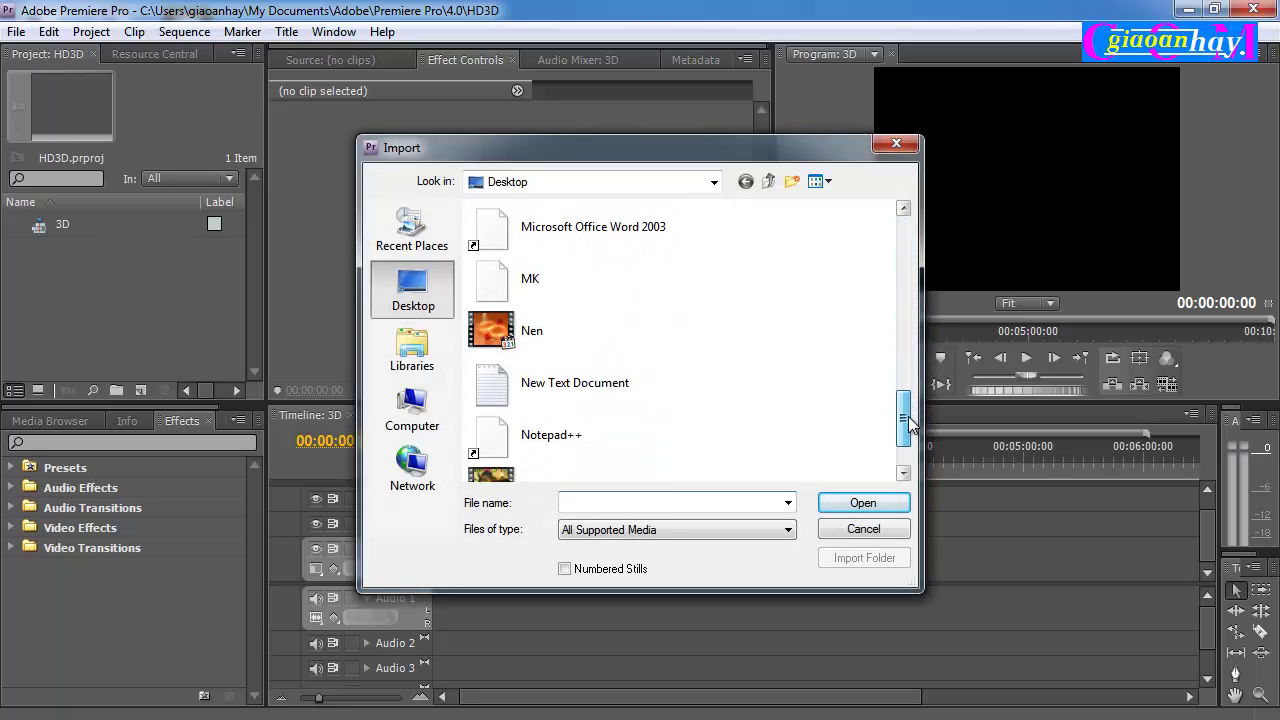
{"action": "left_click", "coordinate": [600, 330]}
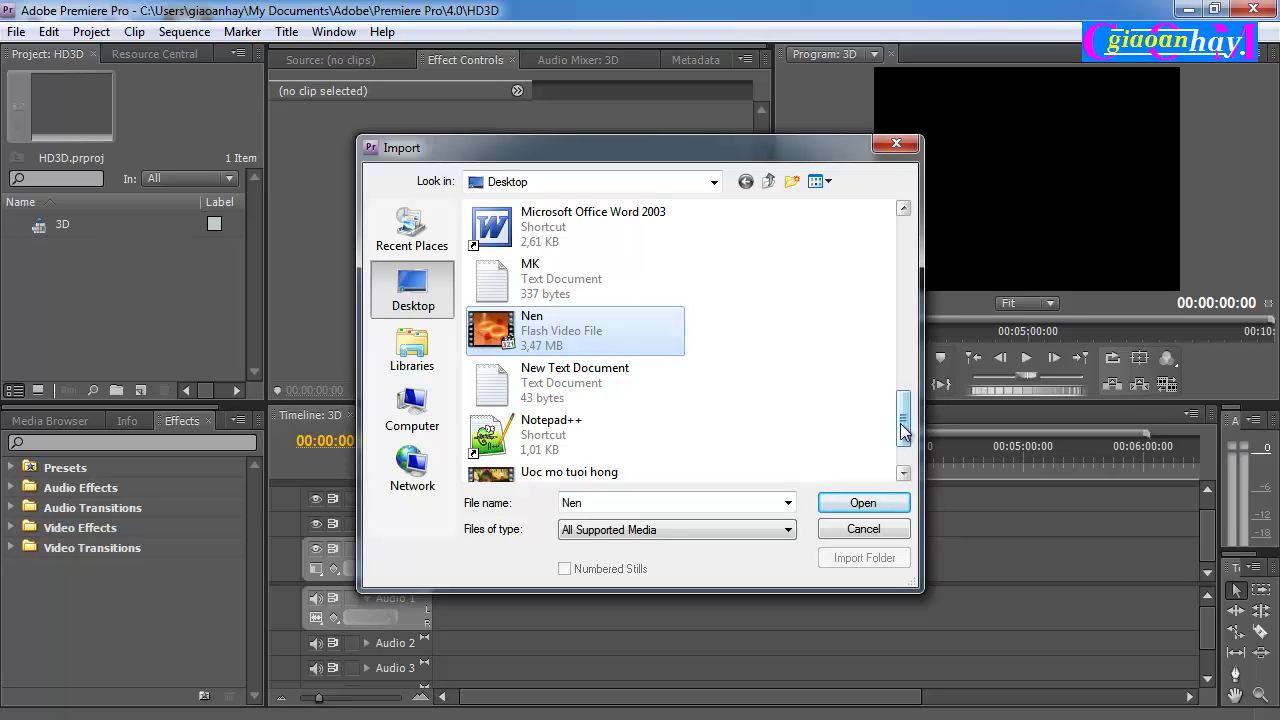
{"action": "left_click", "coordinate": [853, 508]}
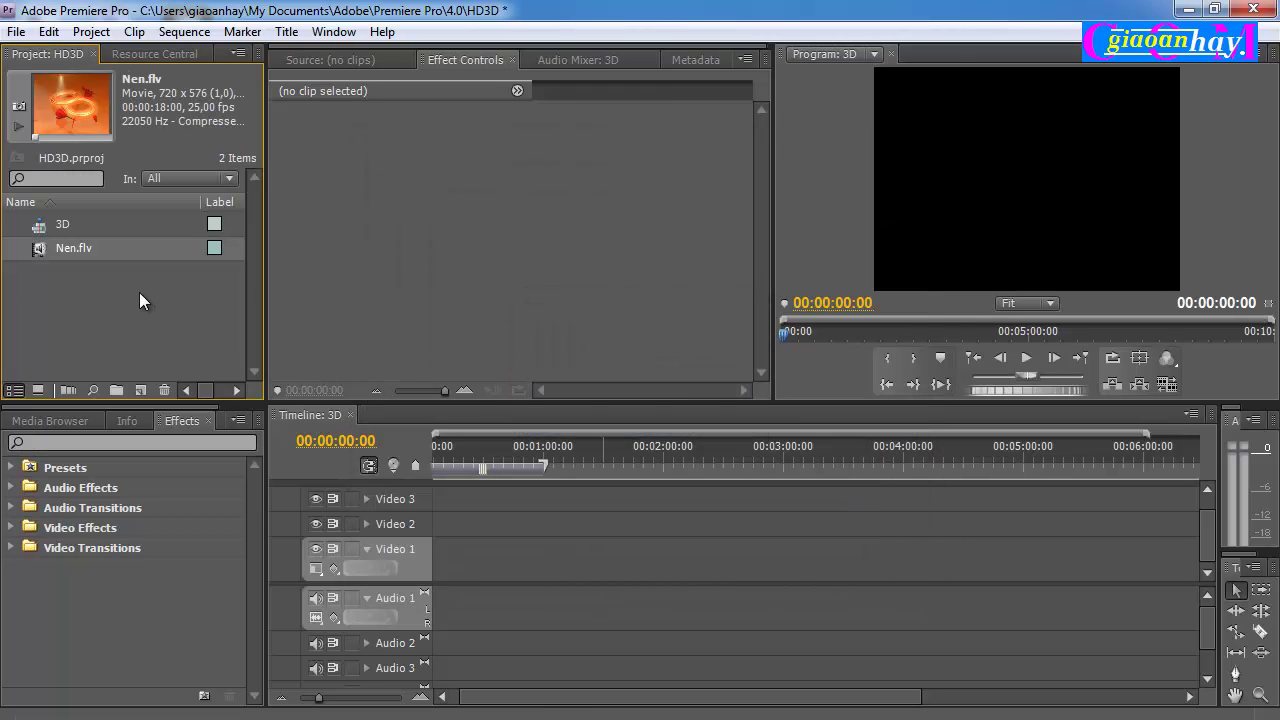
- Import the Uoc mo tuoi hong.mpg clip into the project as well
{"action": "right_click", "coordinate": [140, 294]}
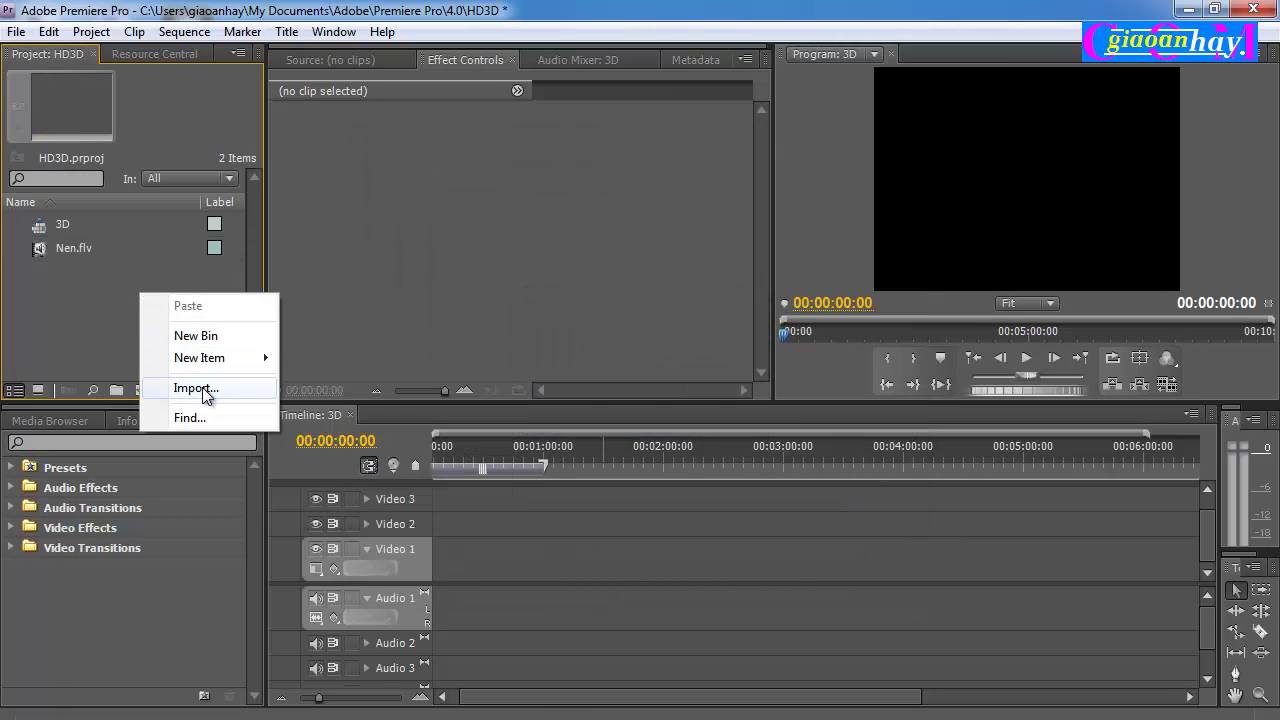
{"action": "left_click", "coordinate": [59, 296]}
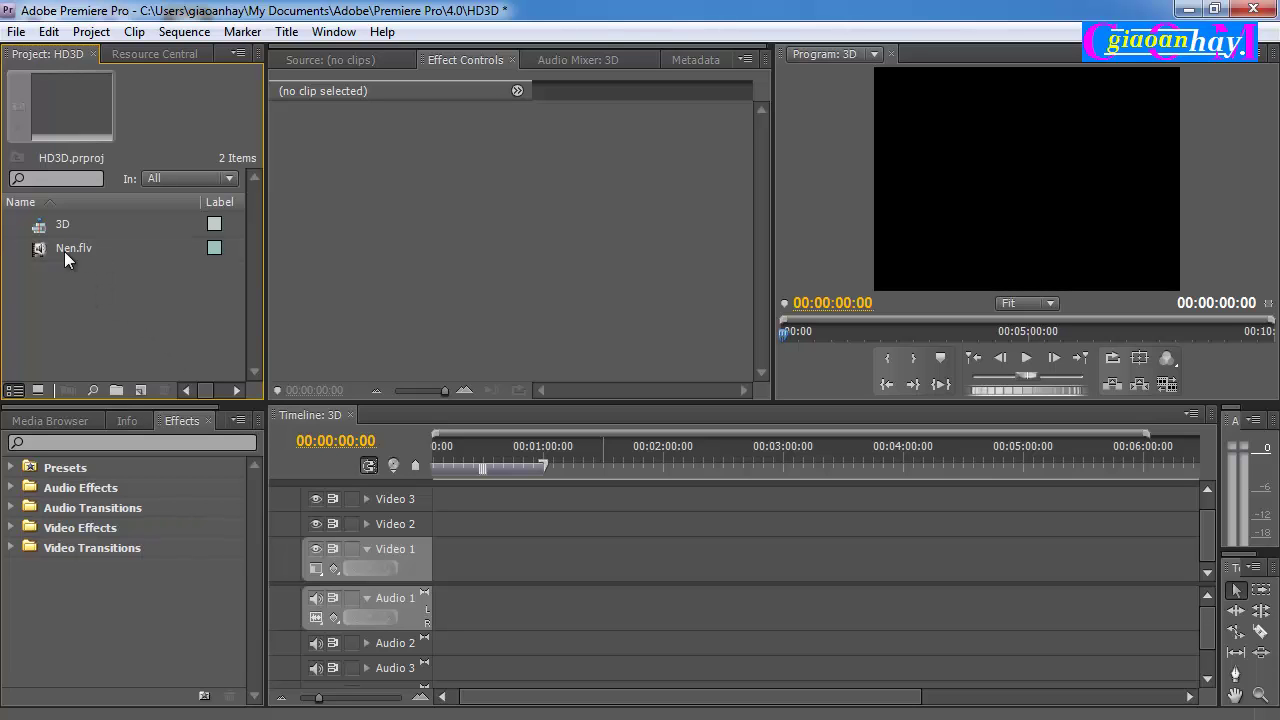
{"action": "right_click", "coordinate": [96, 294]}
{"action": "left_click", "coordinate": [152, 393]}
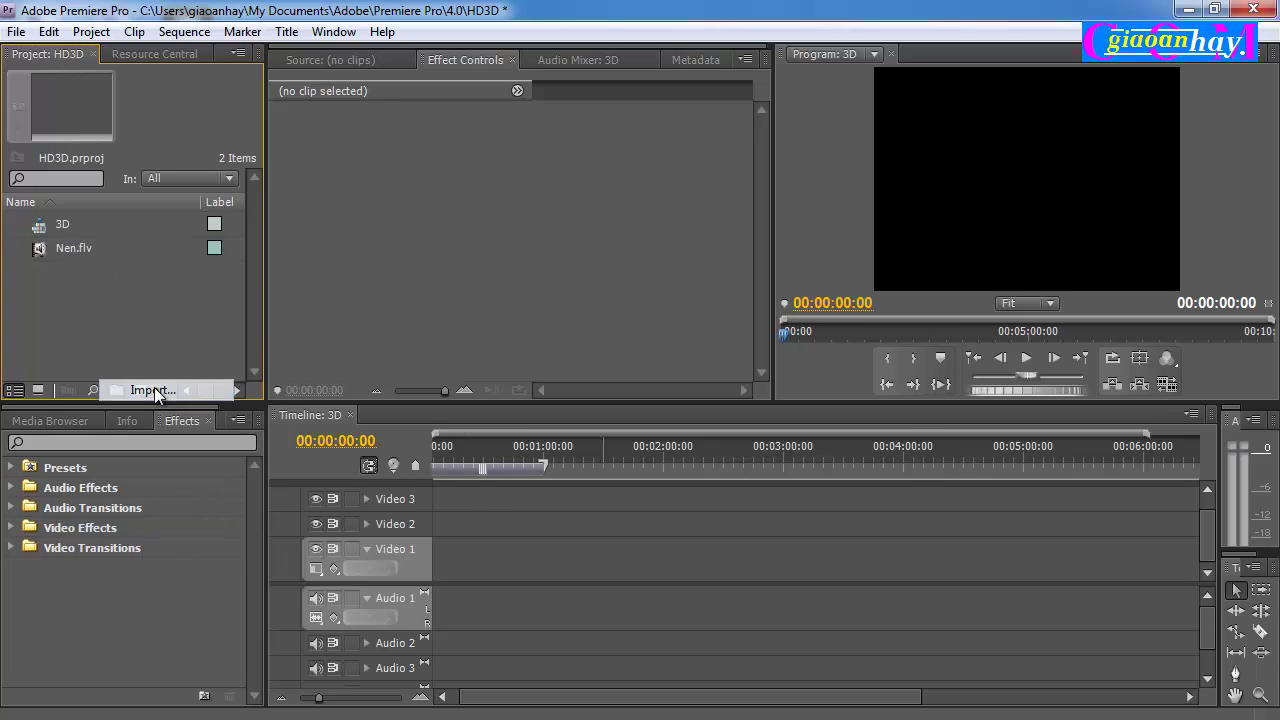
{"action": "left_click_drag", "start_coordinate": [903, 248], "coordinate": [906, 446]}
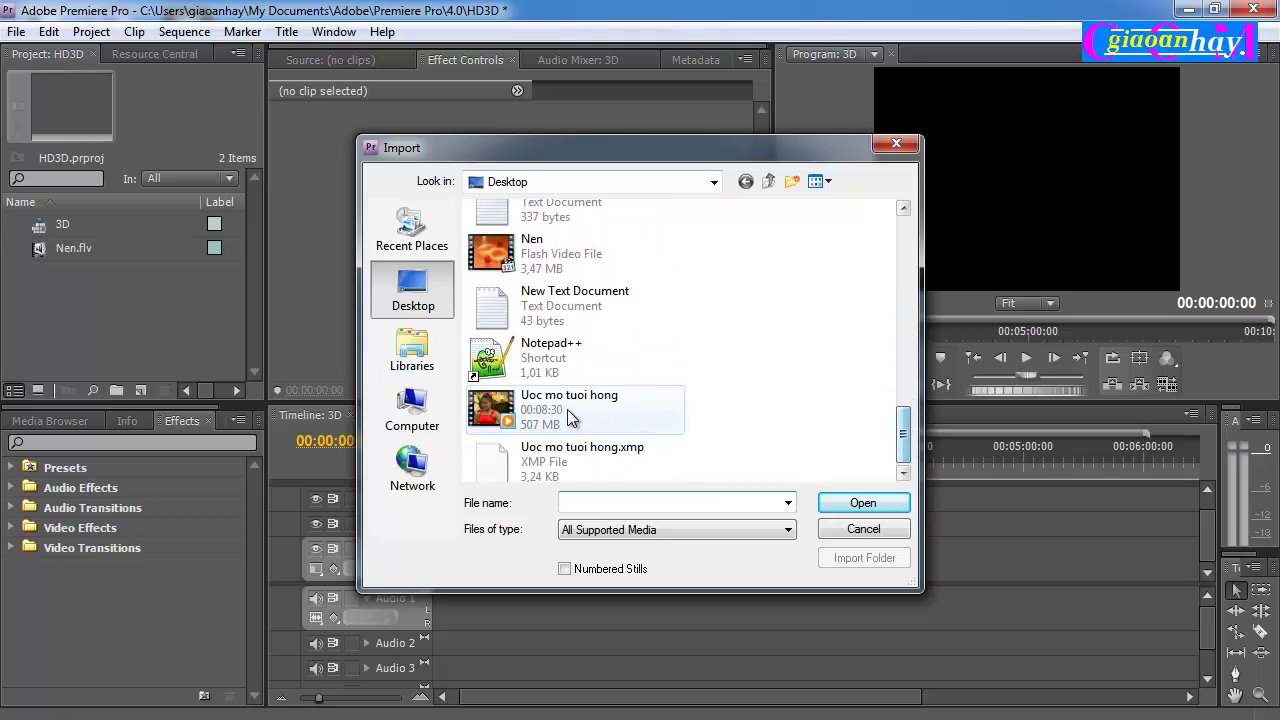
{"action": "left_click", "coordinate": [503, 416]}
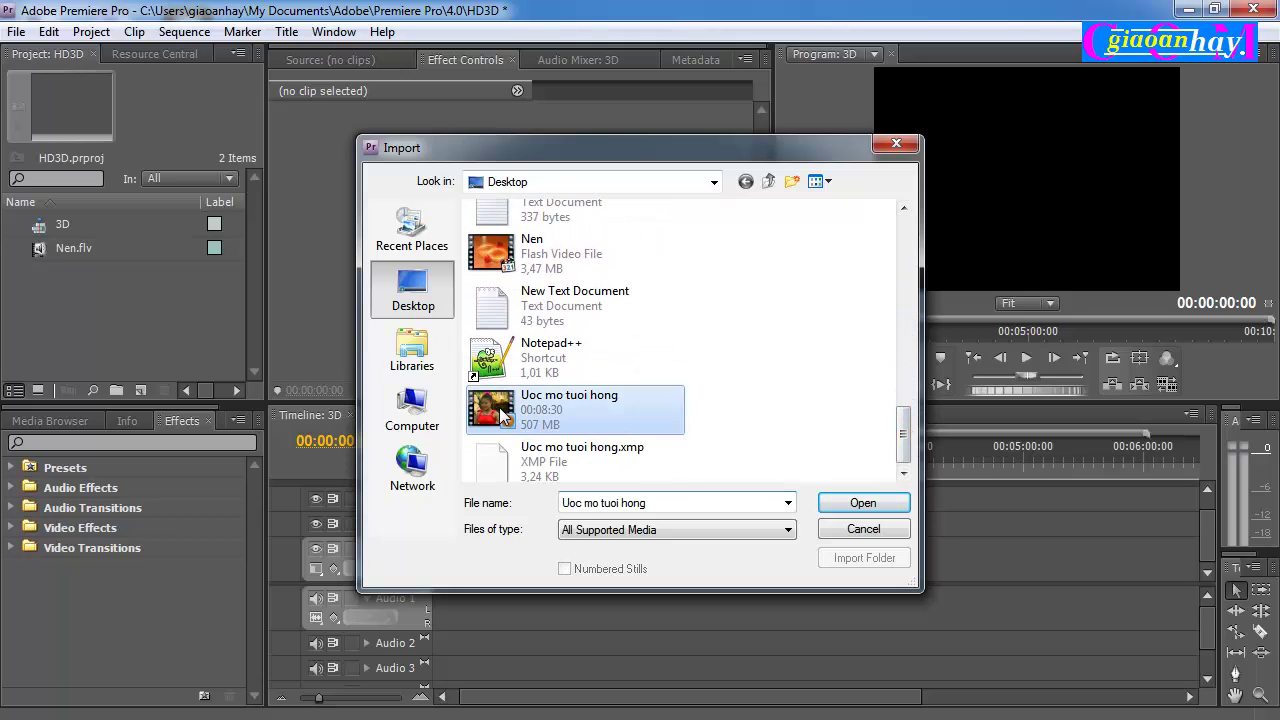
{"action": "left_click", "coordinate": [855, 508]}
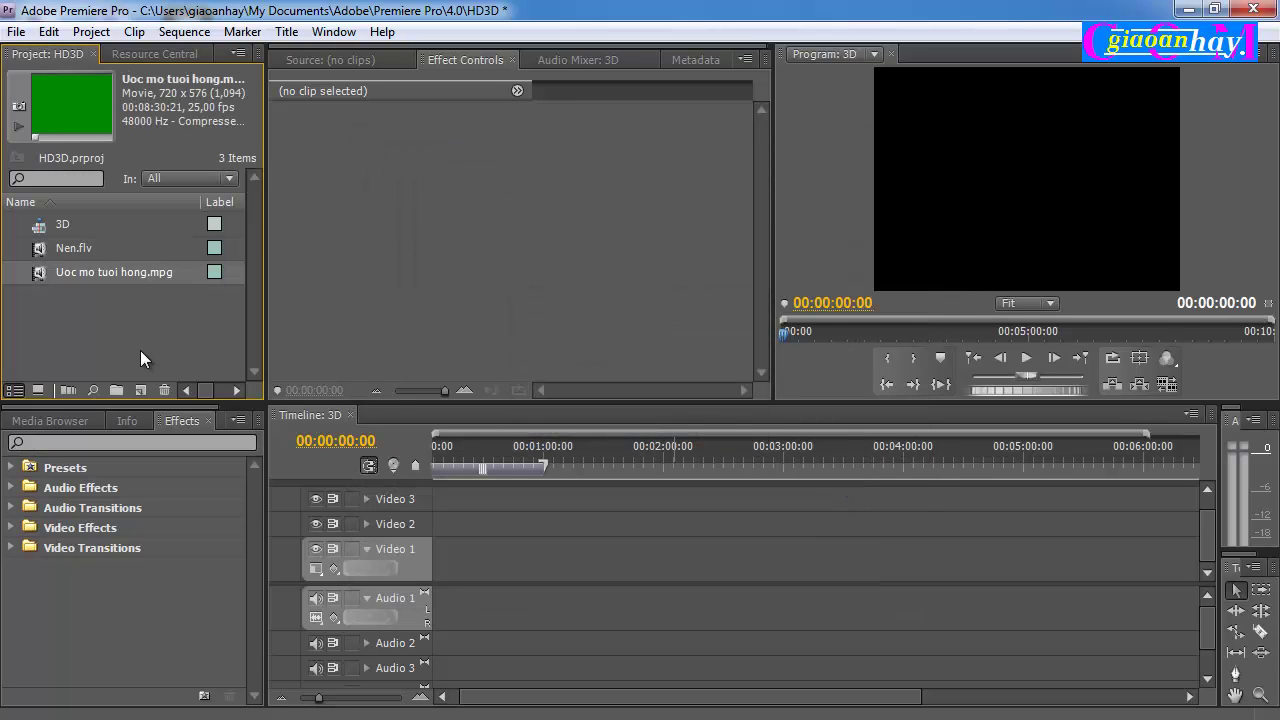
{"action": "left_click", "coordinate": [97, 335]}
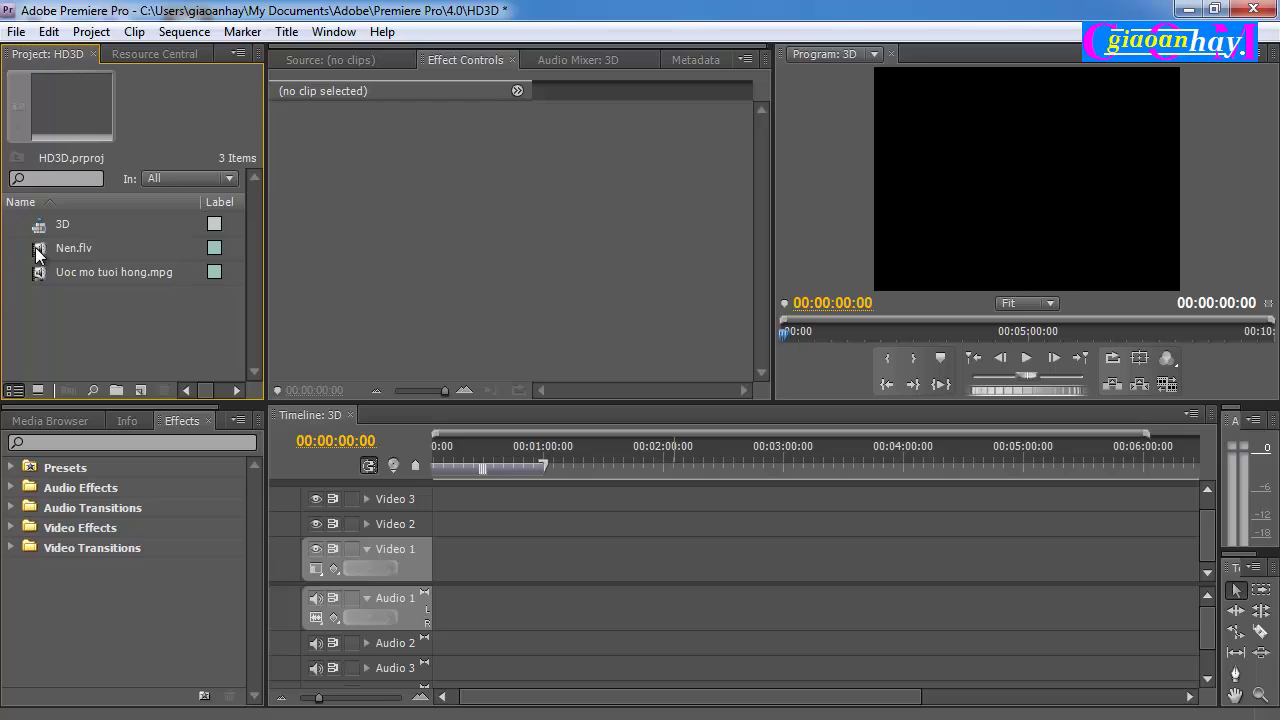
{"action": "left_click", "coordinate": [38, 252]}
{"action": "left_click_drag", "start_coordinate": [38, 254], "coordinate": [436, 564]}
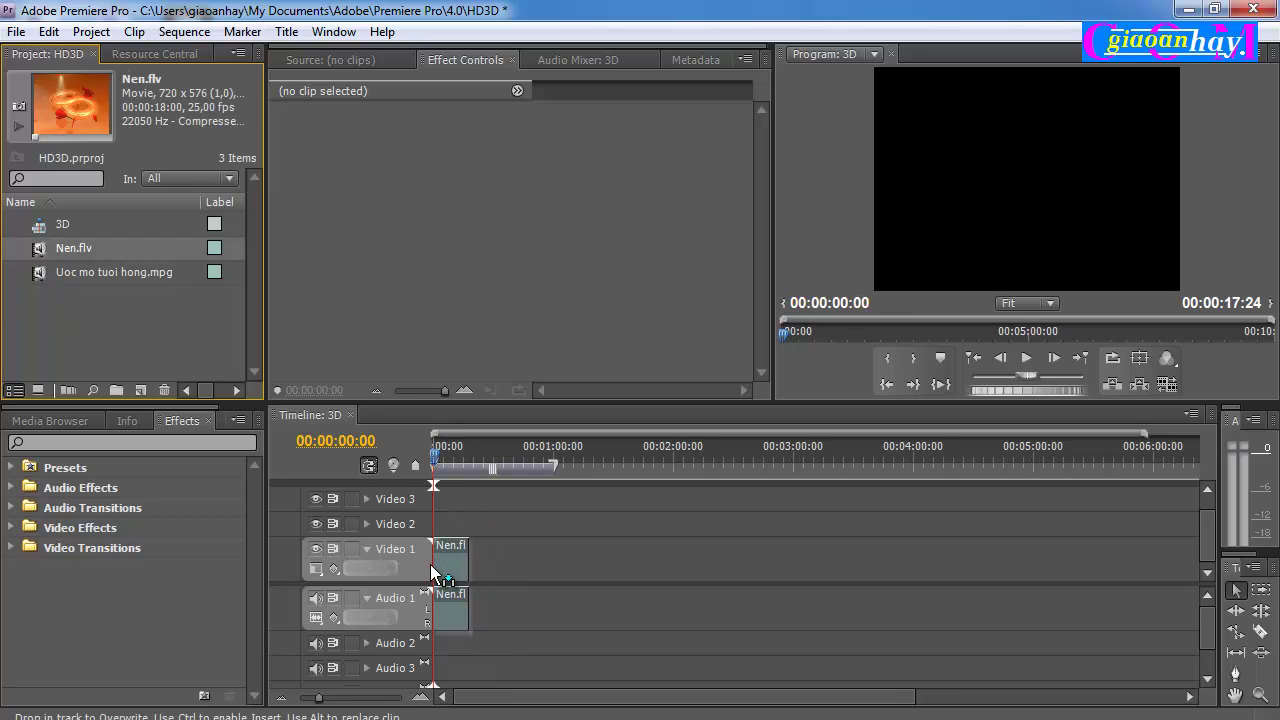
{"action": "left_click_drag", "start_coordinate": [436, 564], "coordinate": [430, 564]}
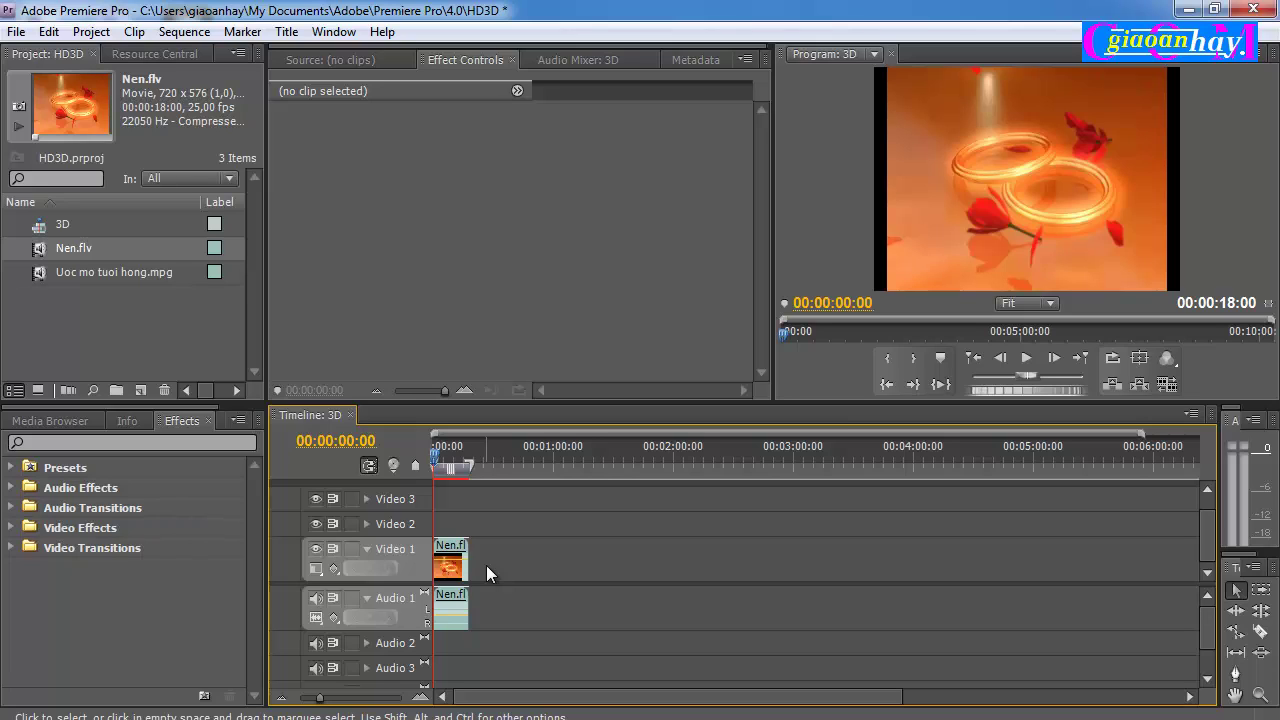
{"action": "left_click", "coordinate": [119, 328]}
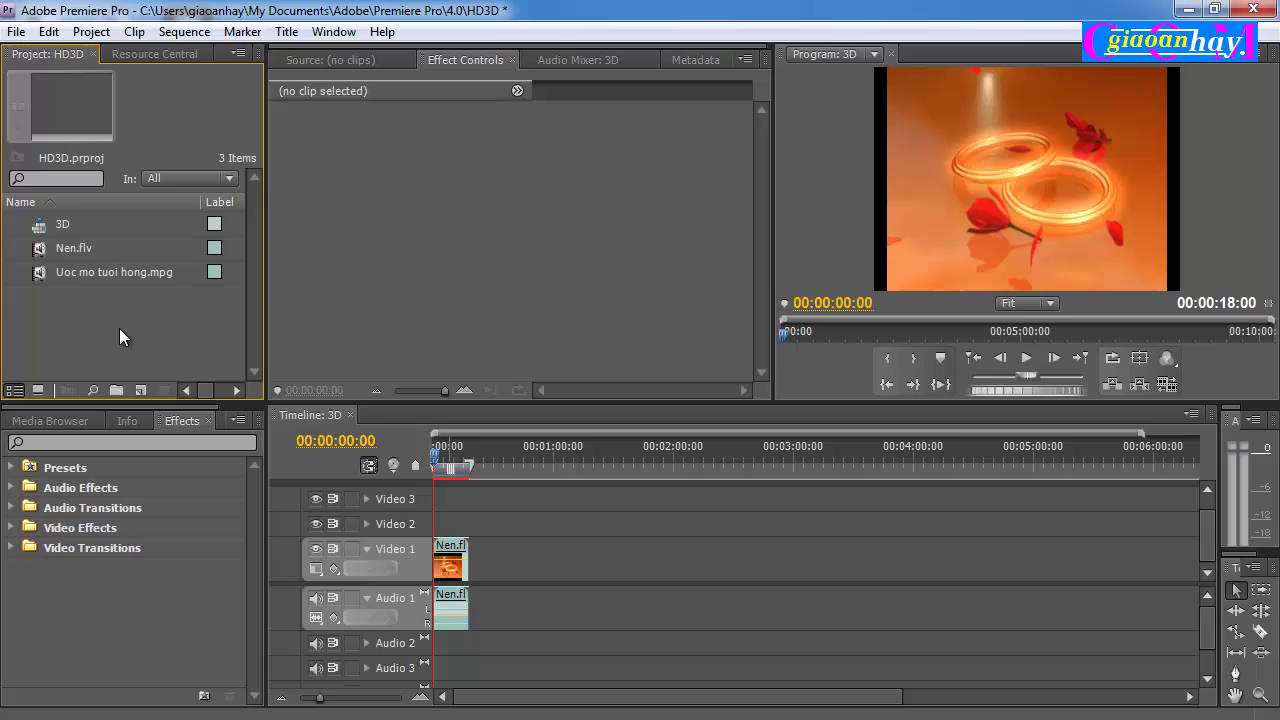
{"action": "left_click", "coordinate": [40, 274]}
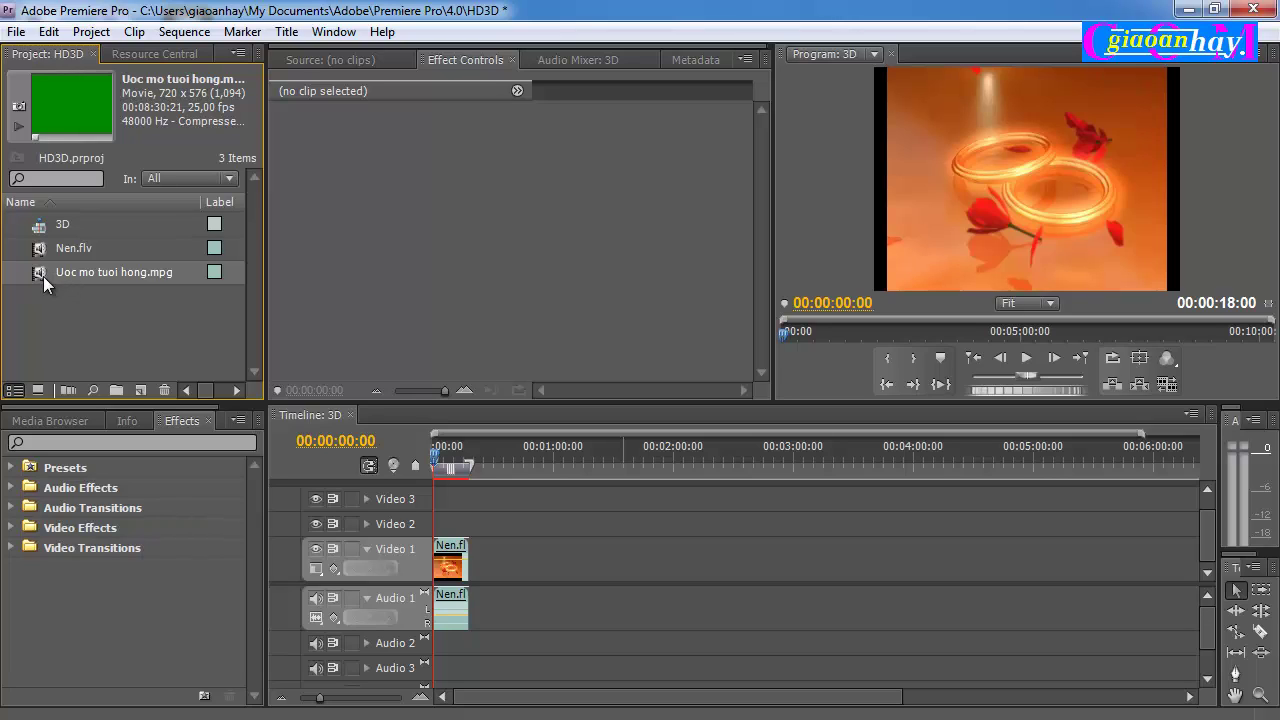
{"action": "left_click", "coordinate": [87, 301]}
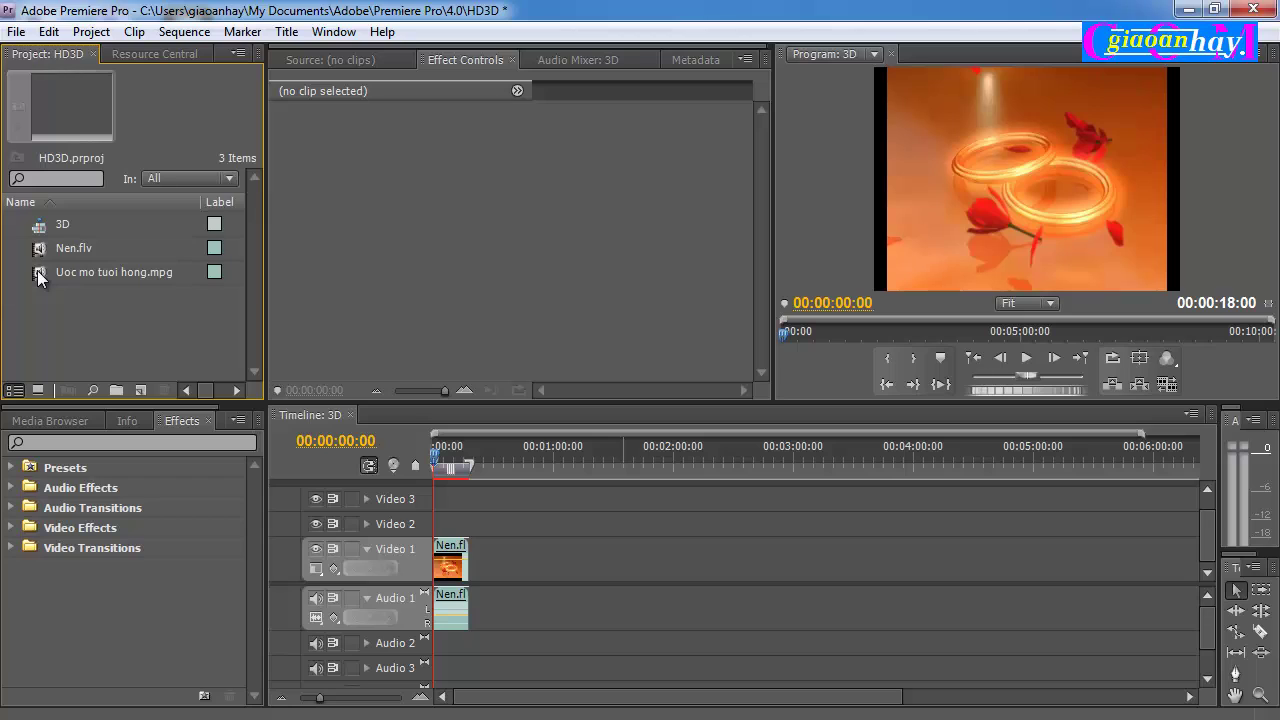
{"action": "left_click_drag", "start_coordinate": [37, 272], "coordinate": [442, 512]}
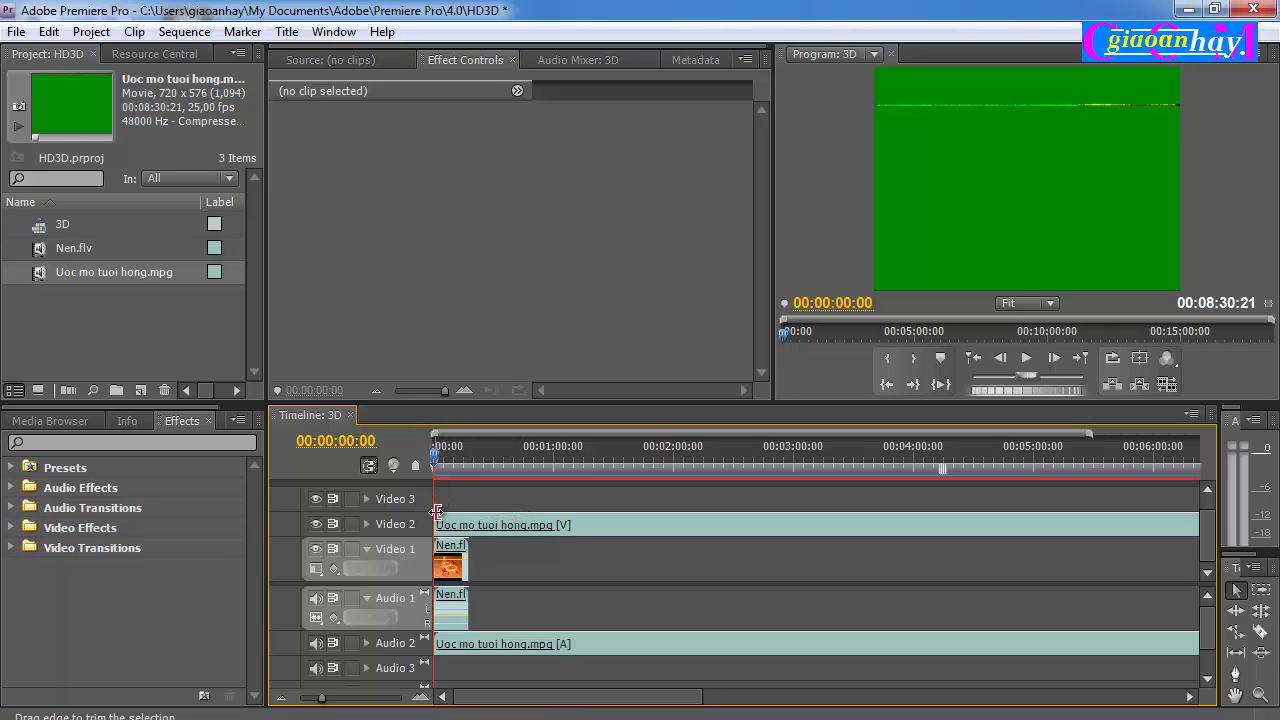
{"action": "left_click_drag", "start_coordinate": [437, 512], "coordinate": [531, 513]}
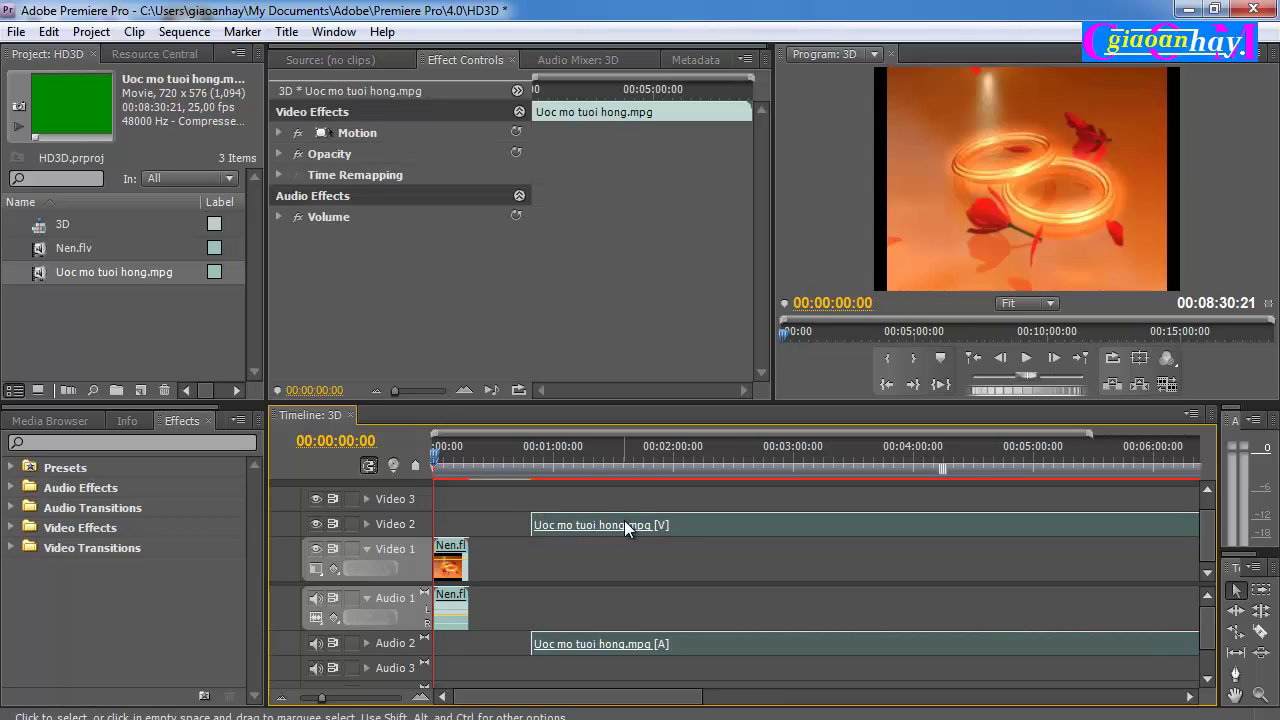
{"action": "key", "text": "Delete"}
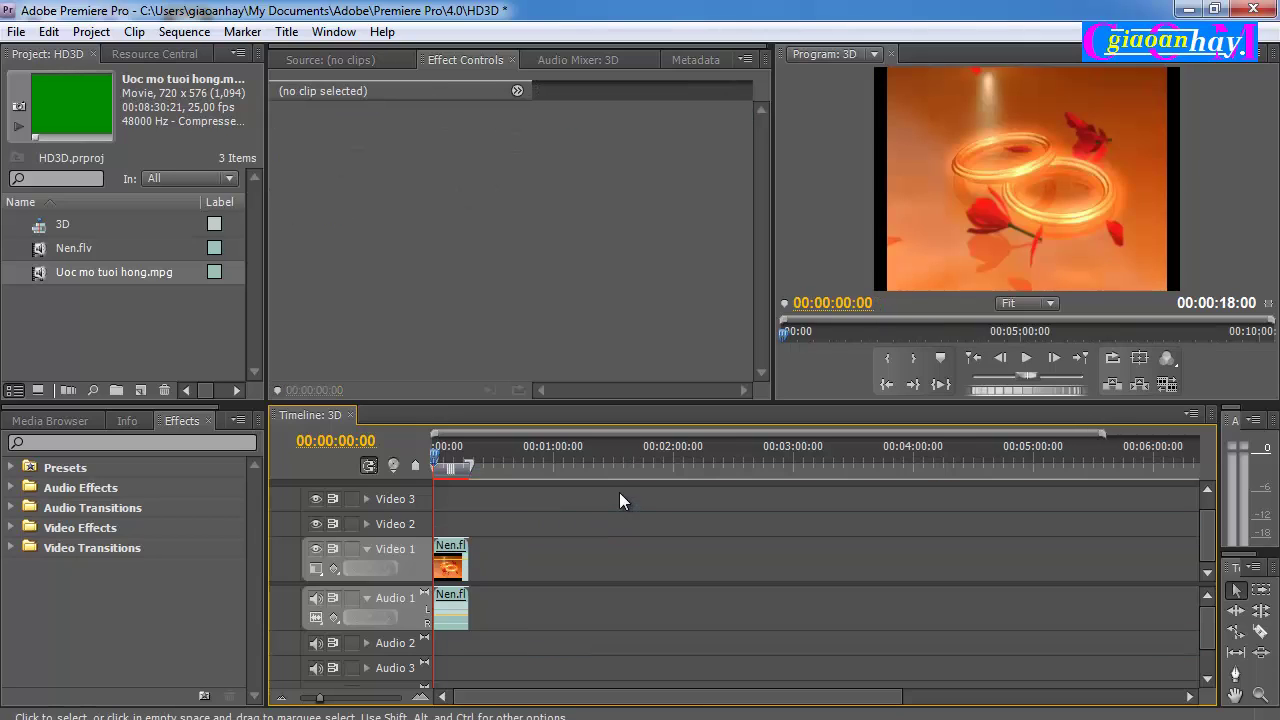
- Load Uoc mo tuoi hong.mpg in the Source monitor and set its In point at 00:00:04:07
{"action": "left_click", "coordinate": [86, 314]}
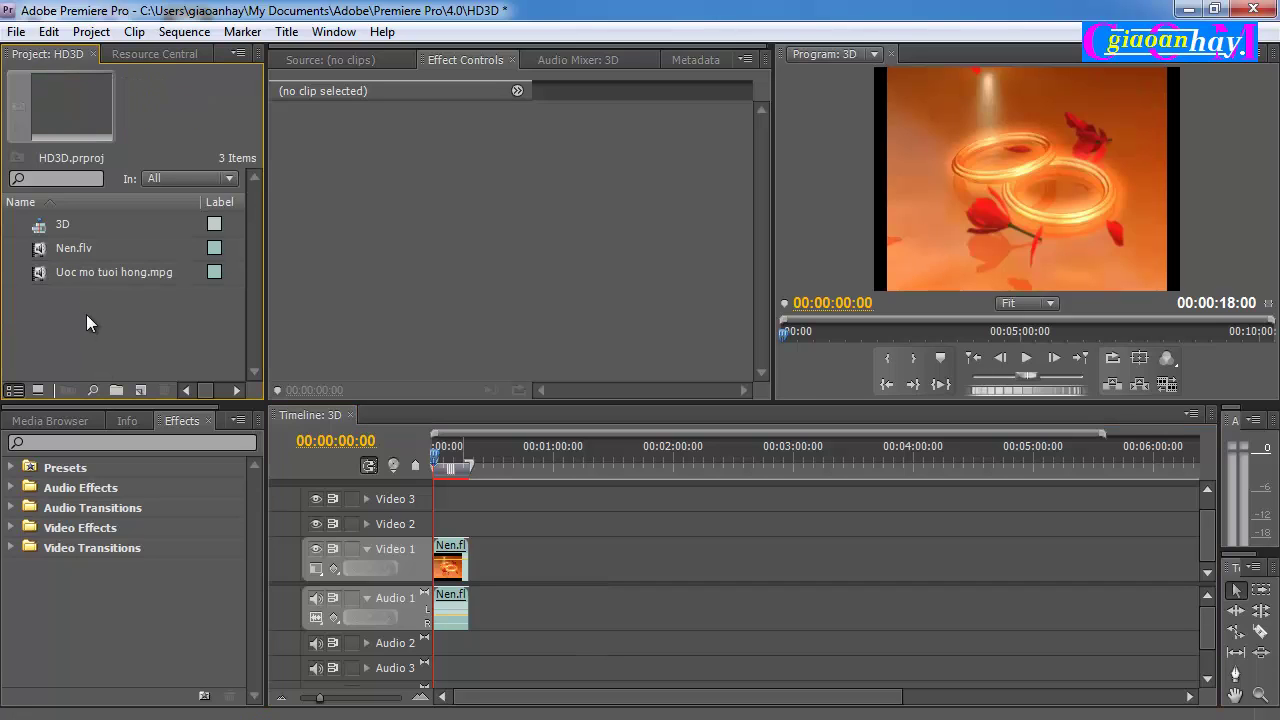
{"action": "double_click", "coordinate": [40, 278]}
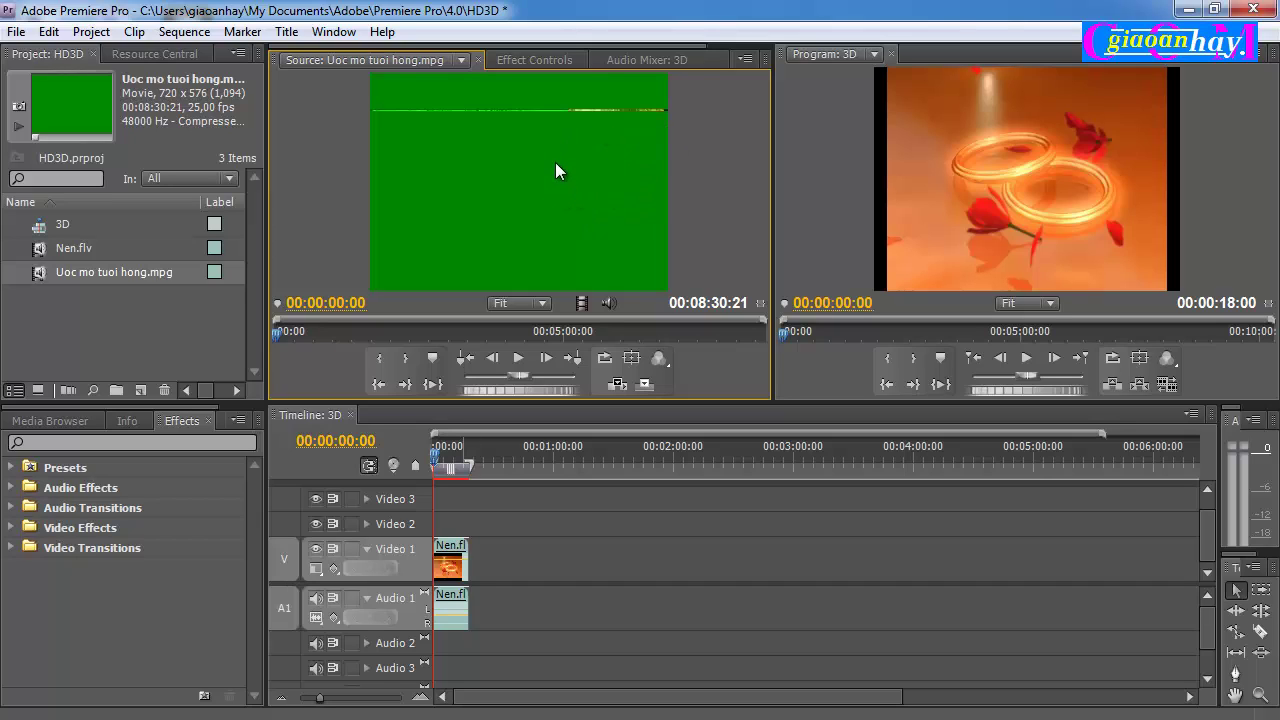
{"action": "left_click", "coordinate": [519, 363]}
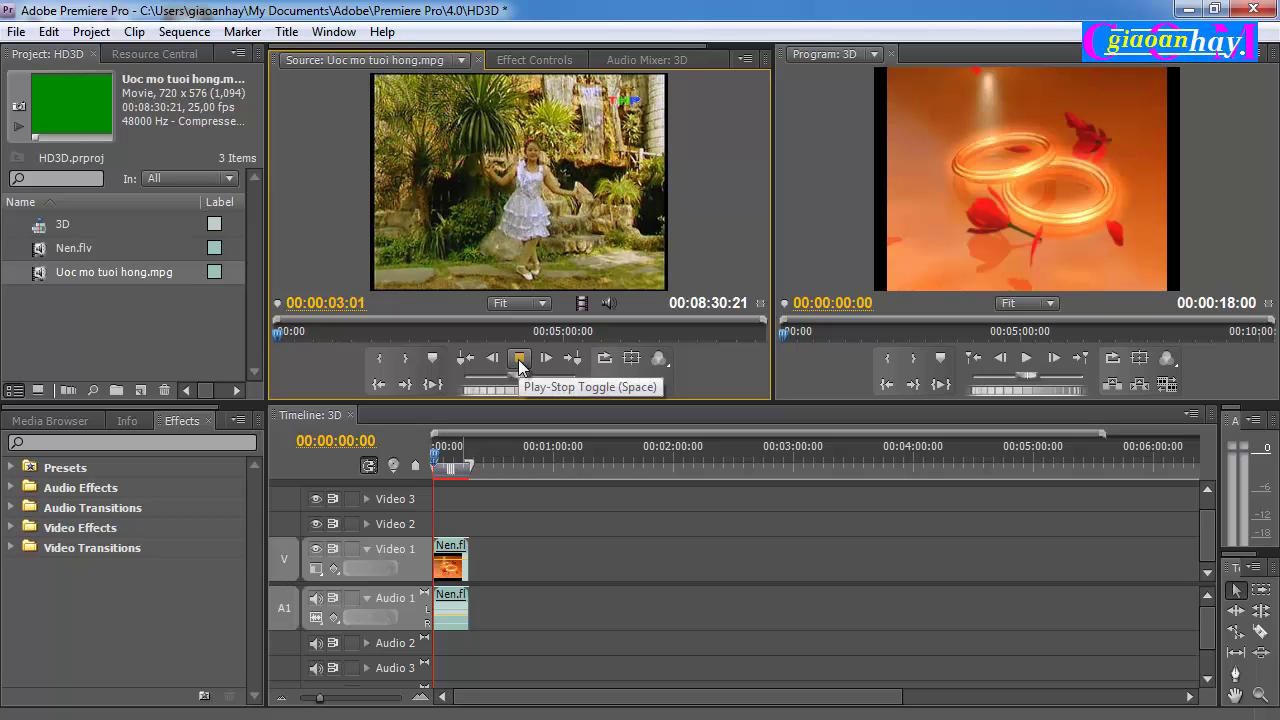
{"action": "left_click", "coordinate": [519, 365]}
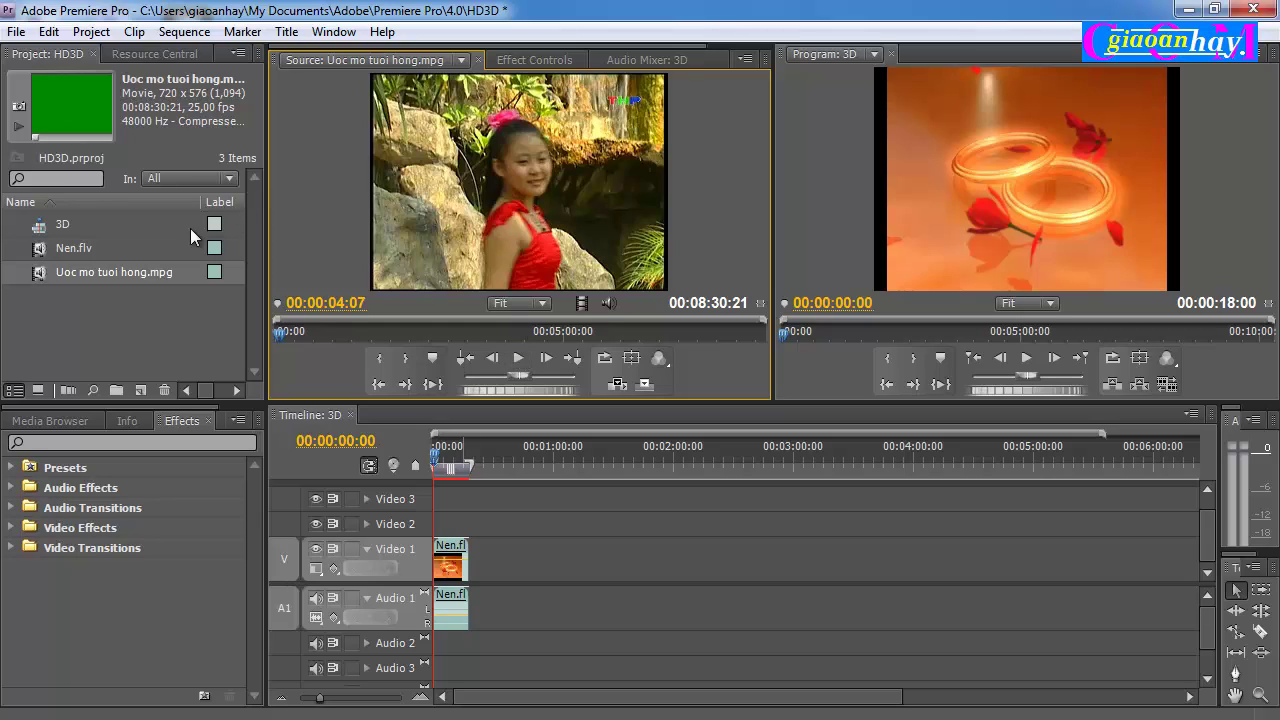
{"action": "left_click", "coordinate": [381, 359]}
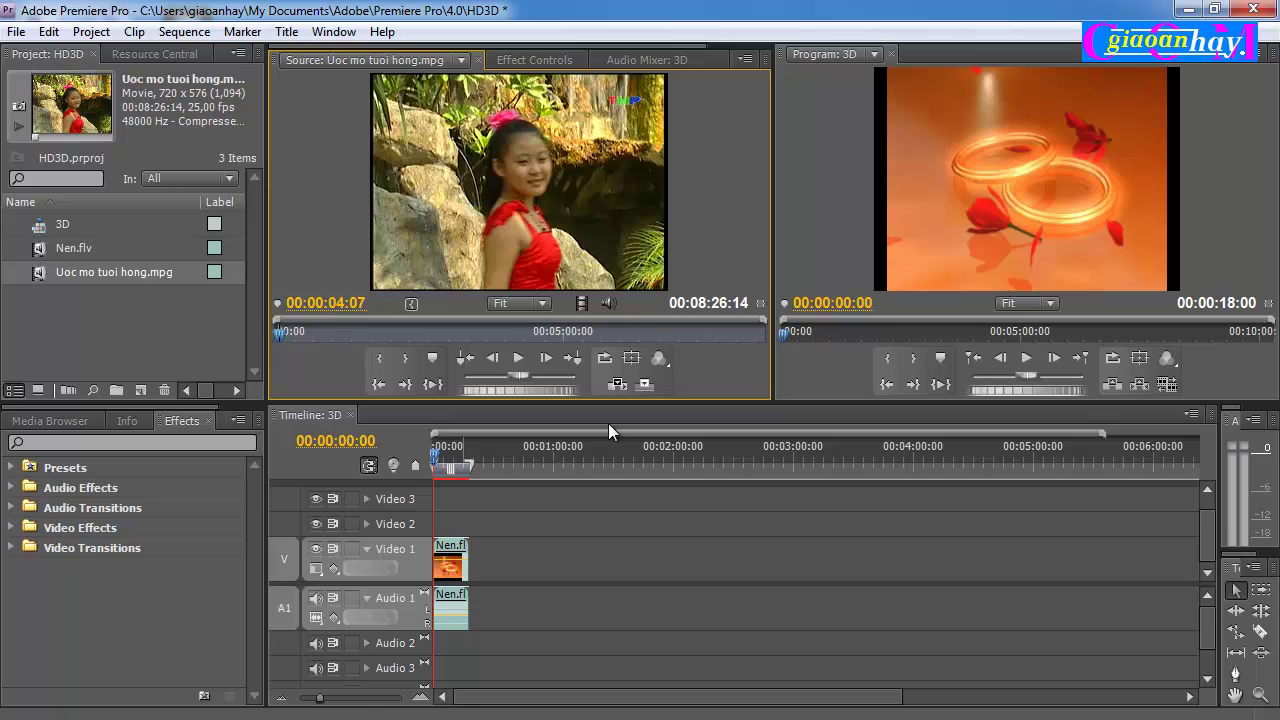
- Set the clip's Out point at 00:00:19:10
{"action": "left_click", "coordinate": [519, 360]}
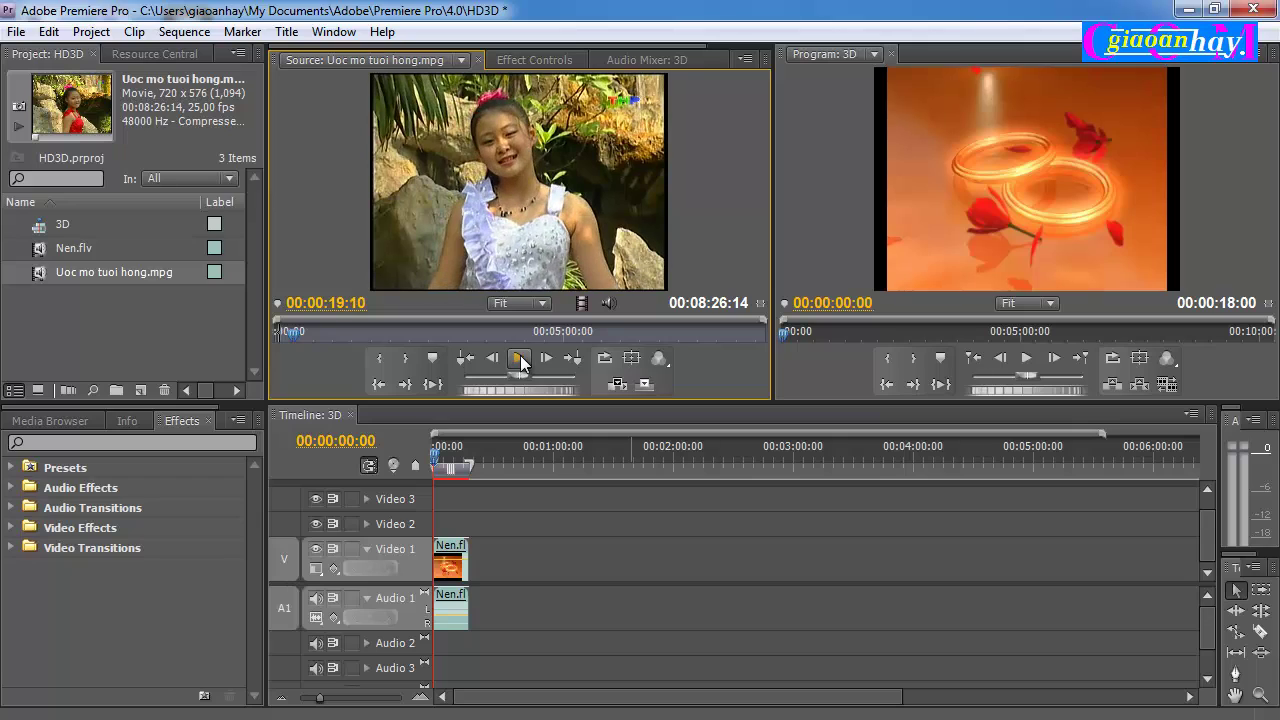
{"action": "left_click", "coordinate": [520, 360]}
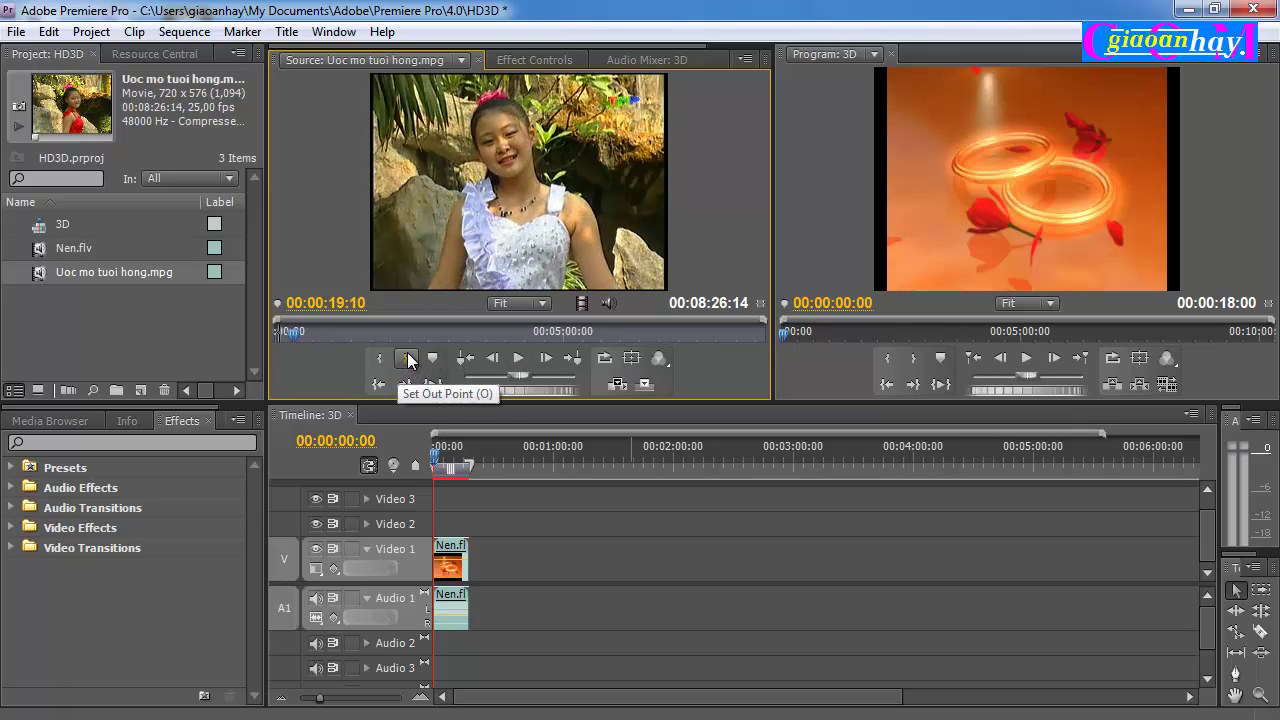
{"action": "left_click", "coordinate": [408, 360]}
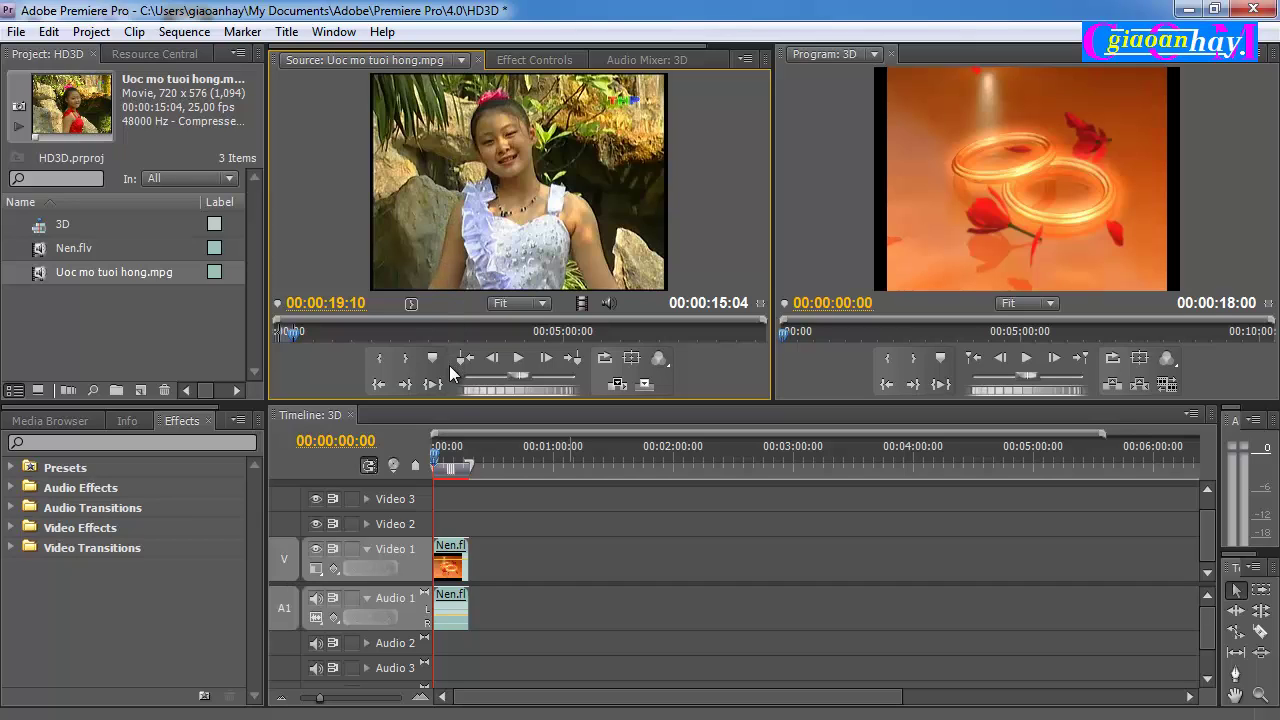
- Place the marked Uoc clip on Video 2/Audio 2 at 00:00 and show its Effect Controls
{"action": "left_click_drag", "start_coordinate": [454, 494], "coordinate": [438, 530]}
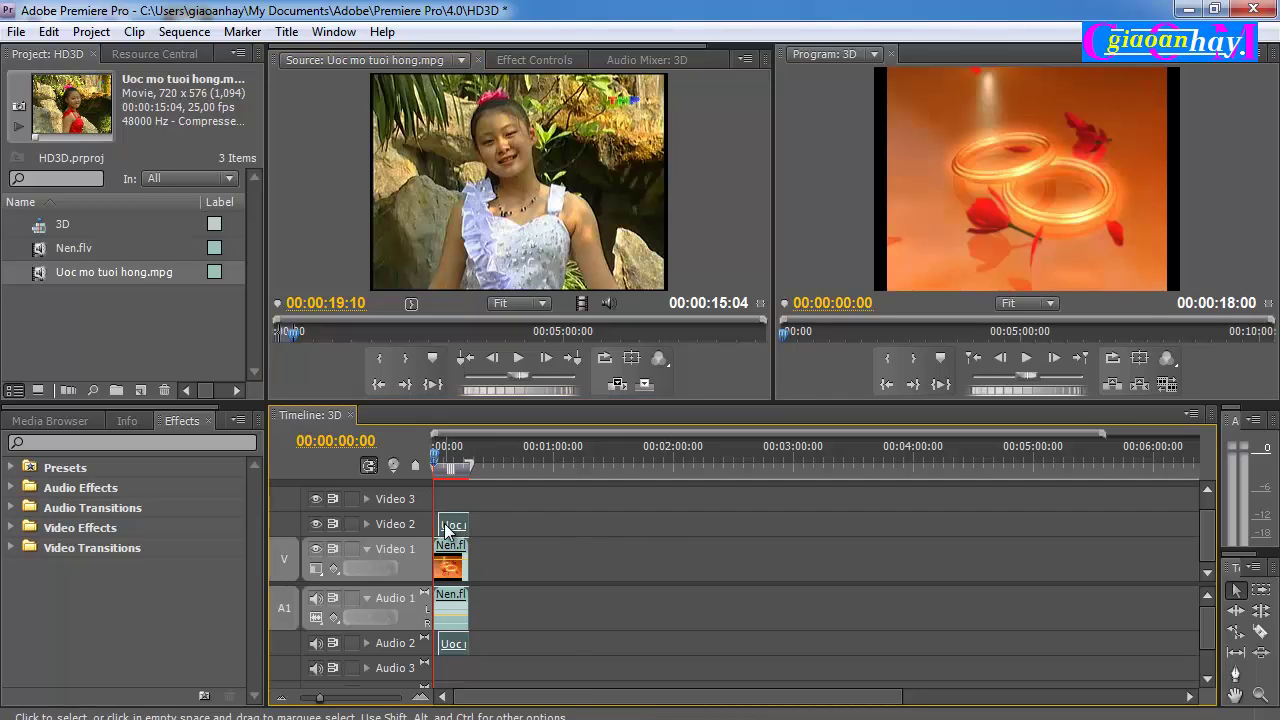
{"action": "left_click_drag", "start_coordinate": [450, 530], "coordinate": [446, 530]}
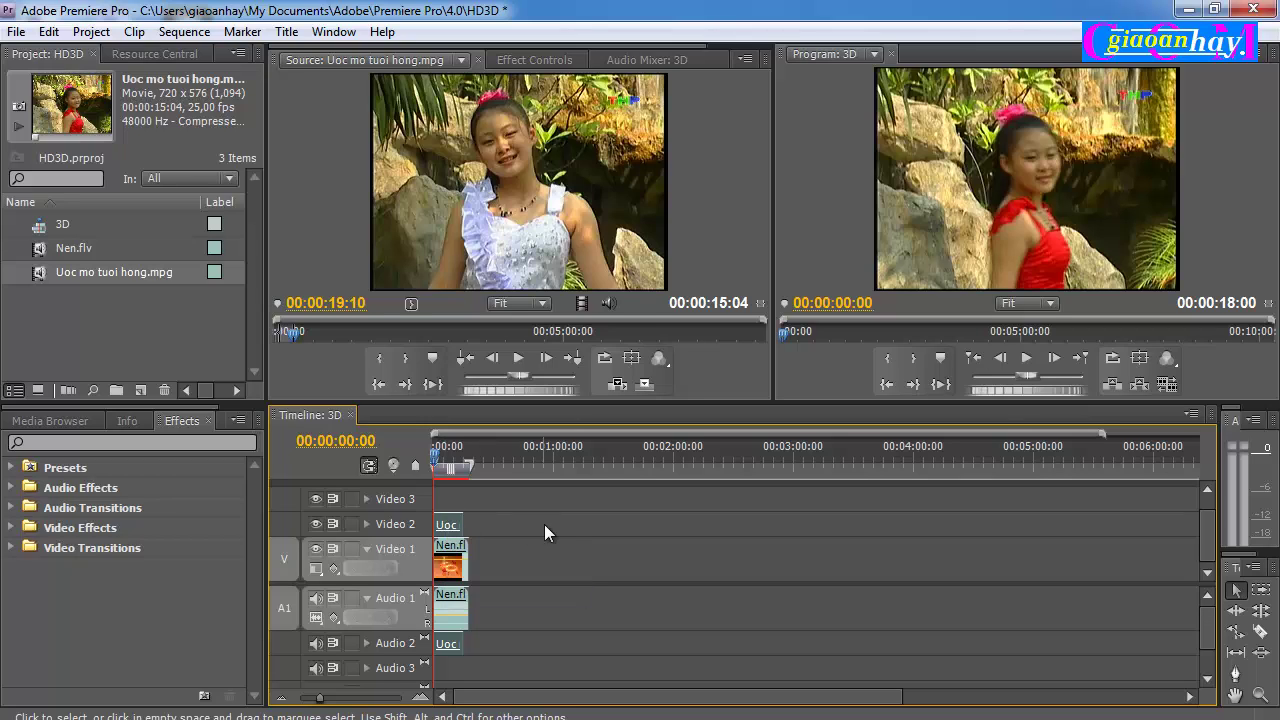
{"action": "left_click", "coordinate": [385, 527]}
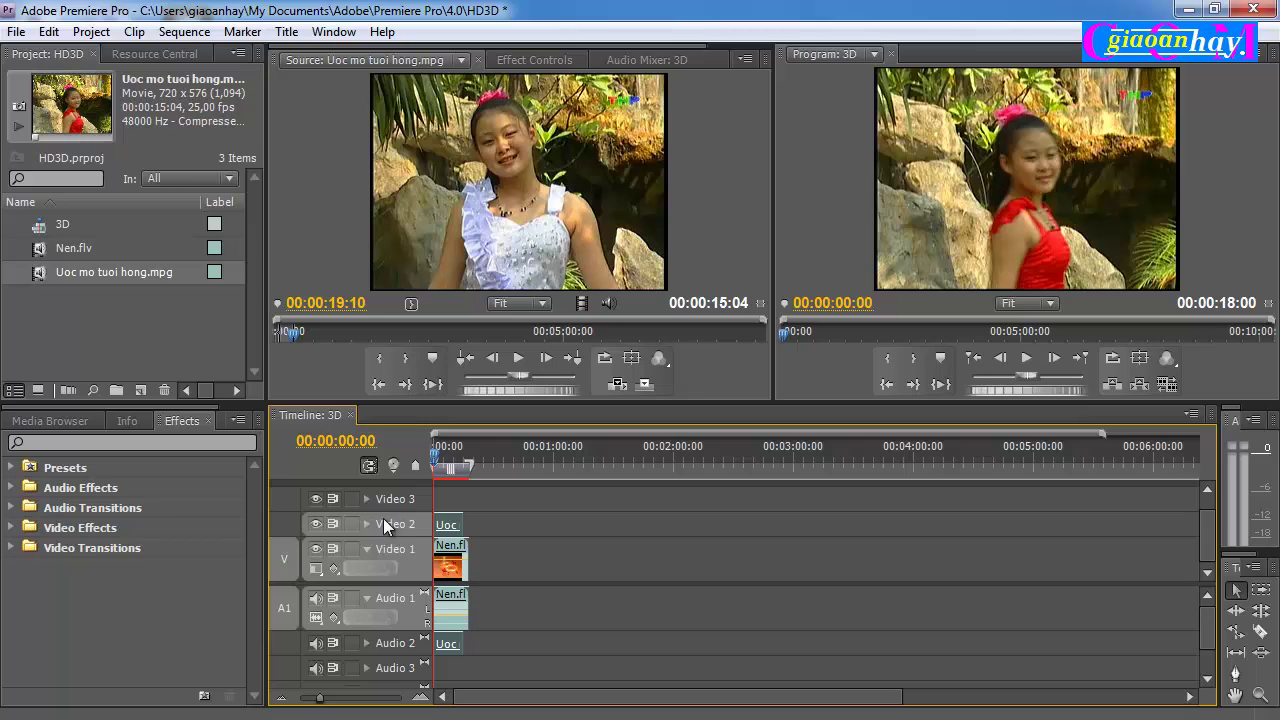
{"action": "left_click", "coordinate": [462, 562]}
{"action": "left_click", "coordinate": [451, 525]}
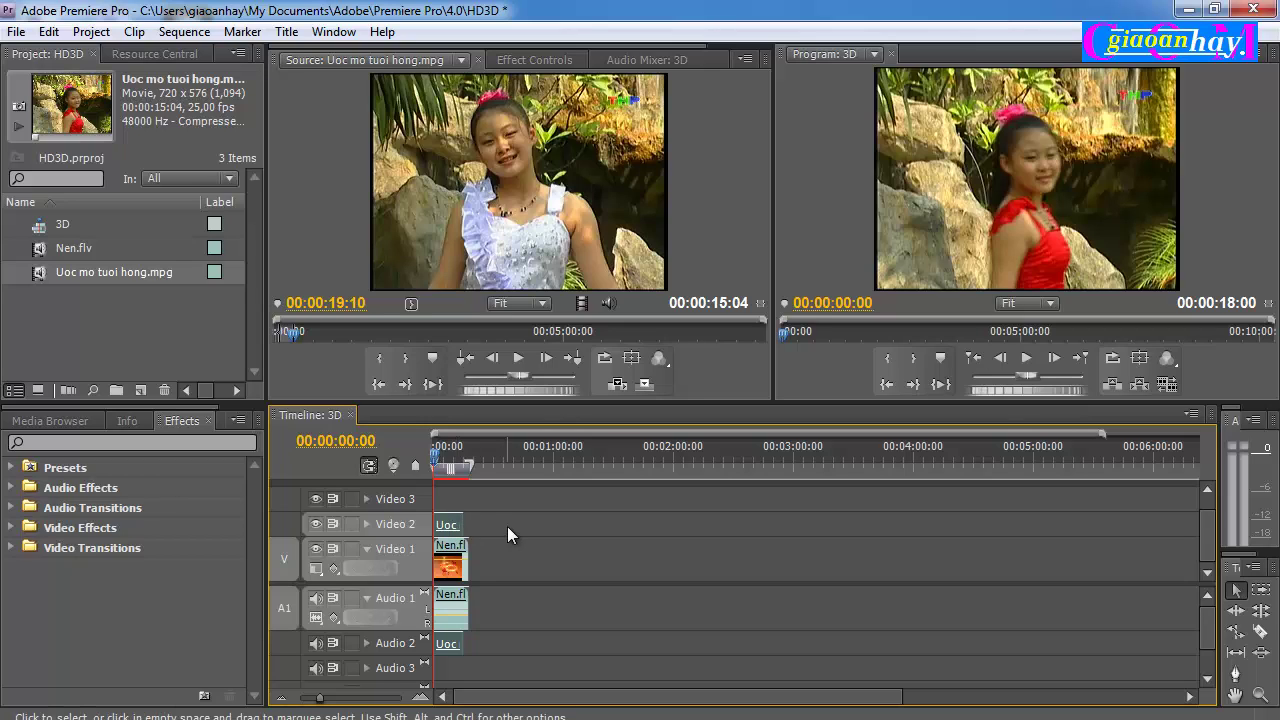
{"action": "left_click", "coordinate": [532, 61]}
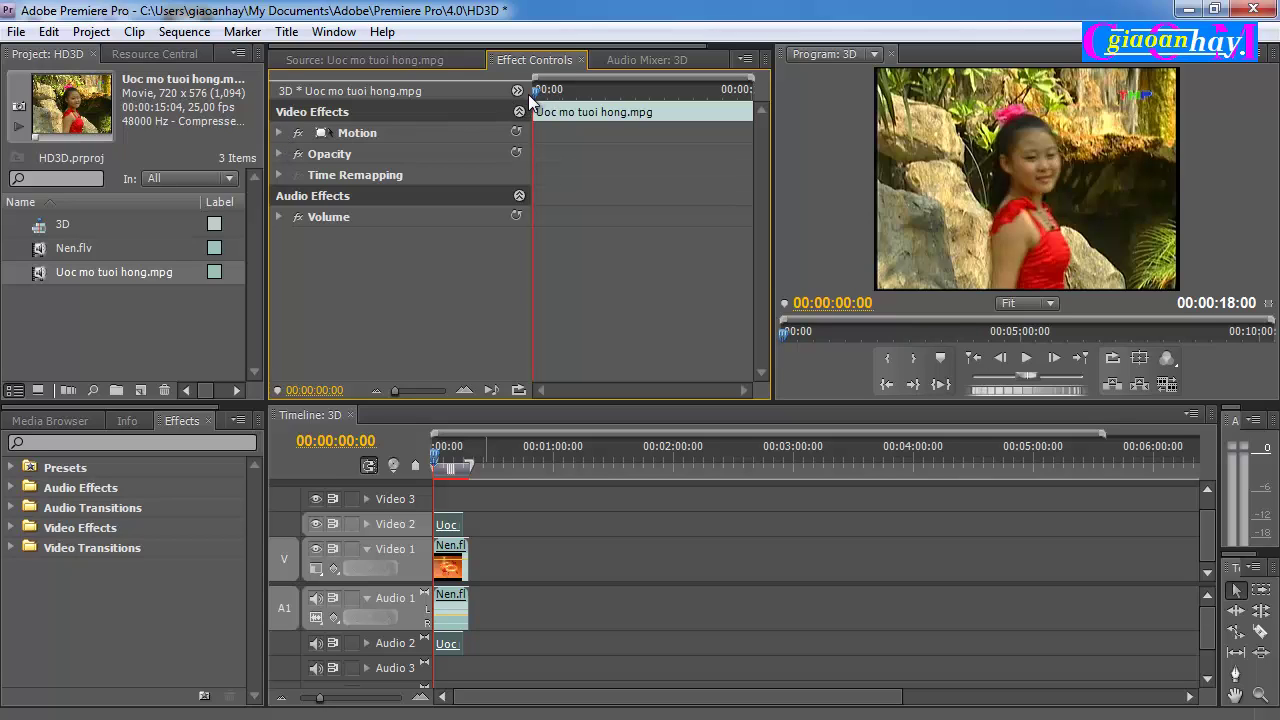
- Keyframe the Uoc clip's Motion at Scale 52 and Position X 211 near the start
{"action": "mouse_move", "coordinate": [533, 90]}
{"action": "left_mouse_down"}
{"action": "mouse_move", "coordinate": [566, 97]}
{"action": "mouse_move", "coordinate": [538, 97]}
{"action": "left_mouse_up"}
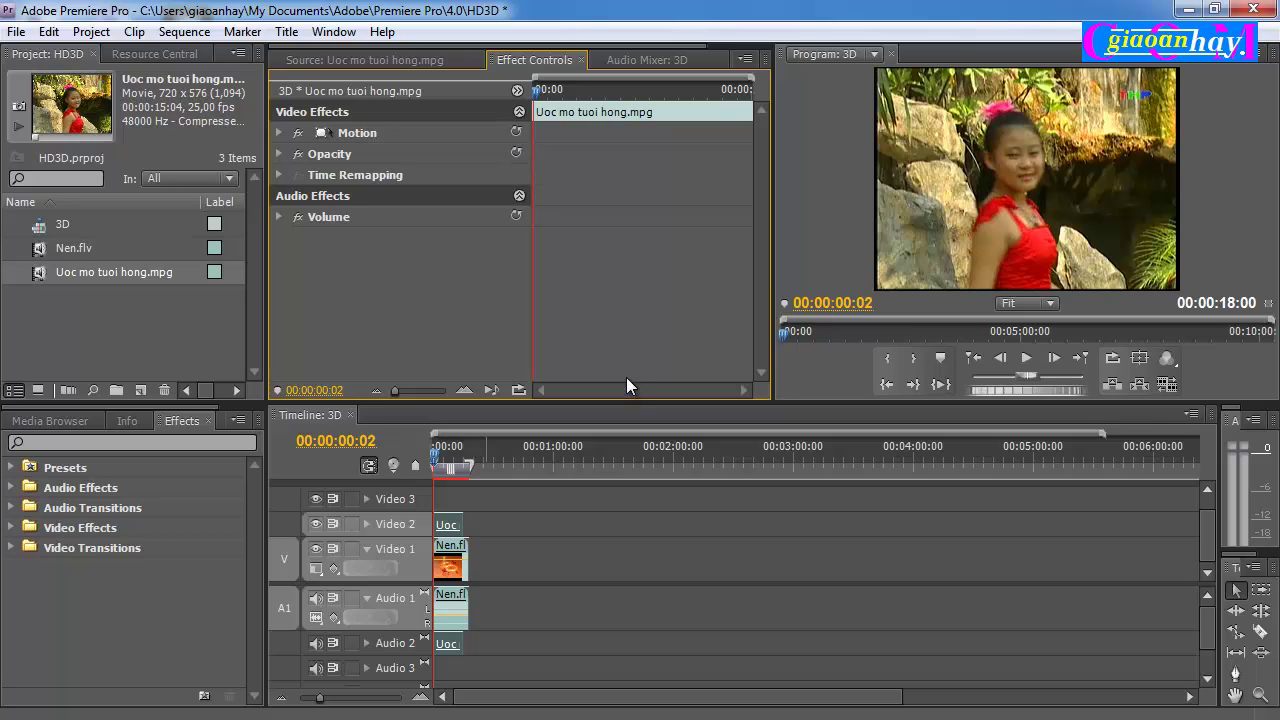
{"action": "left_click", "coordinate": [280, 133]}
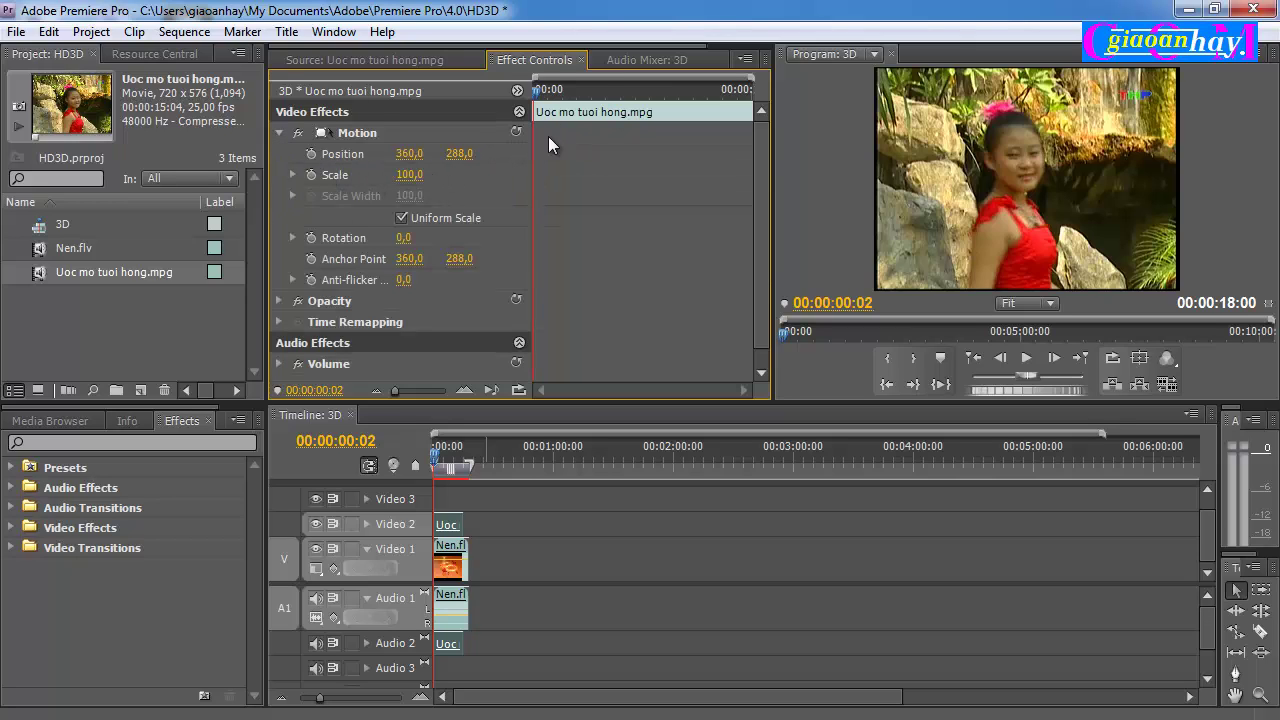
{"action": "left_click", "coordinate": [311, 154]}
{"action": "left_click", "coordinate": [293, 174]}
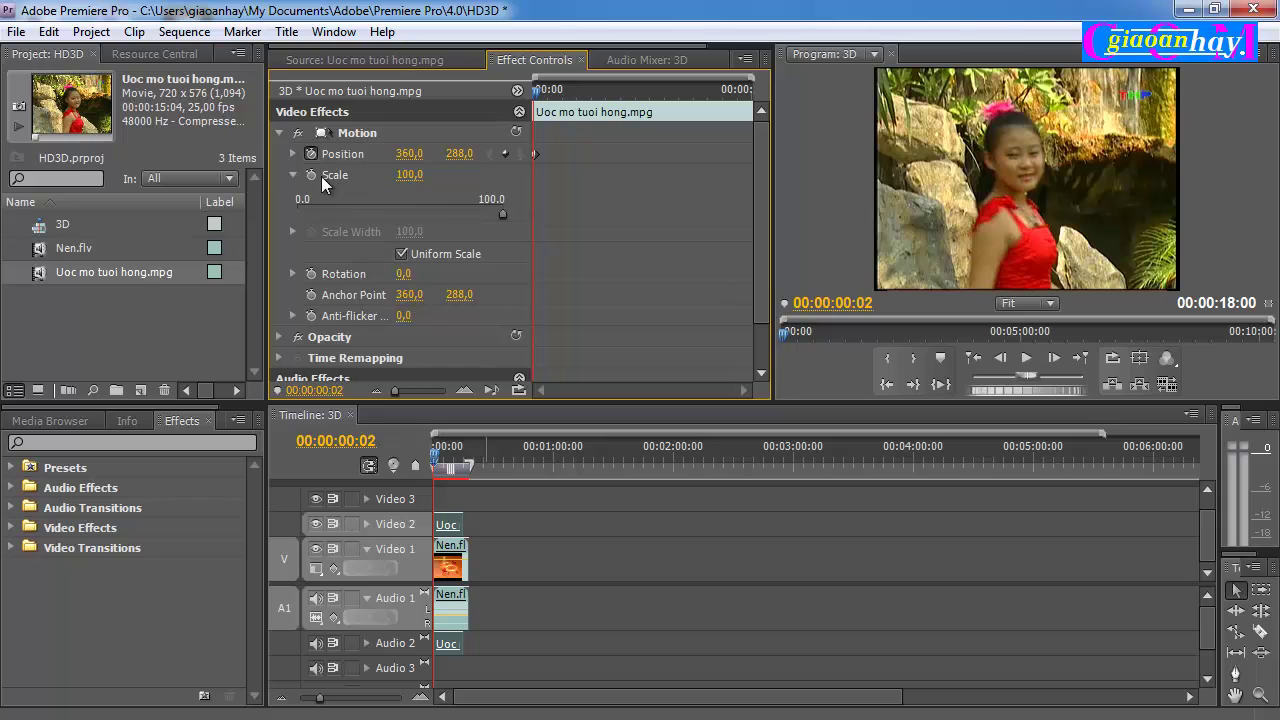
{"action": "left_click", "coordinate": [312, 175]}
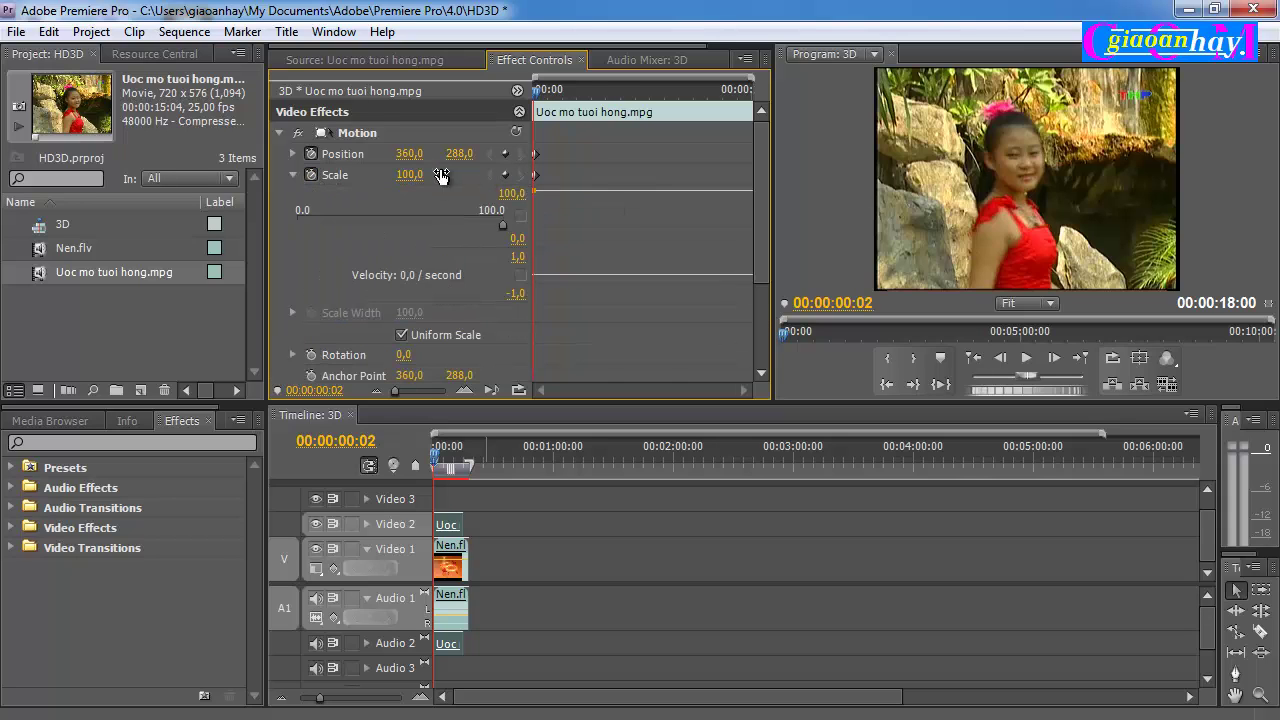
{"action": "mouse_move", "coordinate": [420, 177]}
{"action": "left_mouse_down"}
{"action": "mouse_move", "coordinate": [356, 198]}
{"action": "mouse_move", "coordinate": [416, 180]}
{"action": "left_mouse_up"}
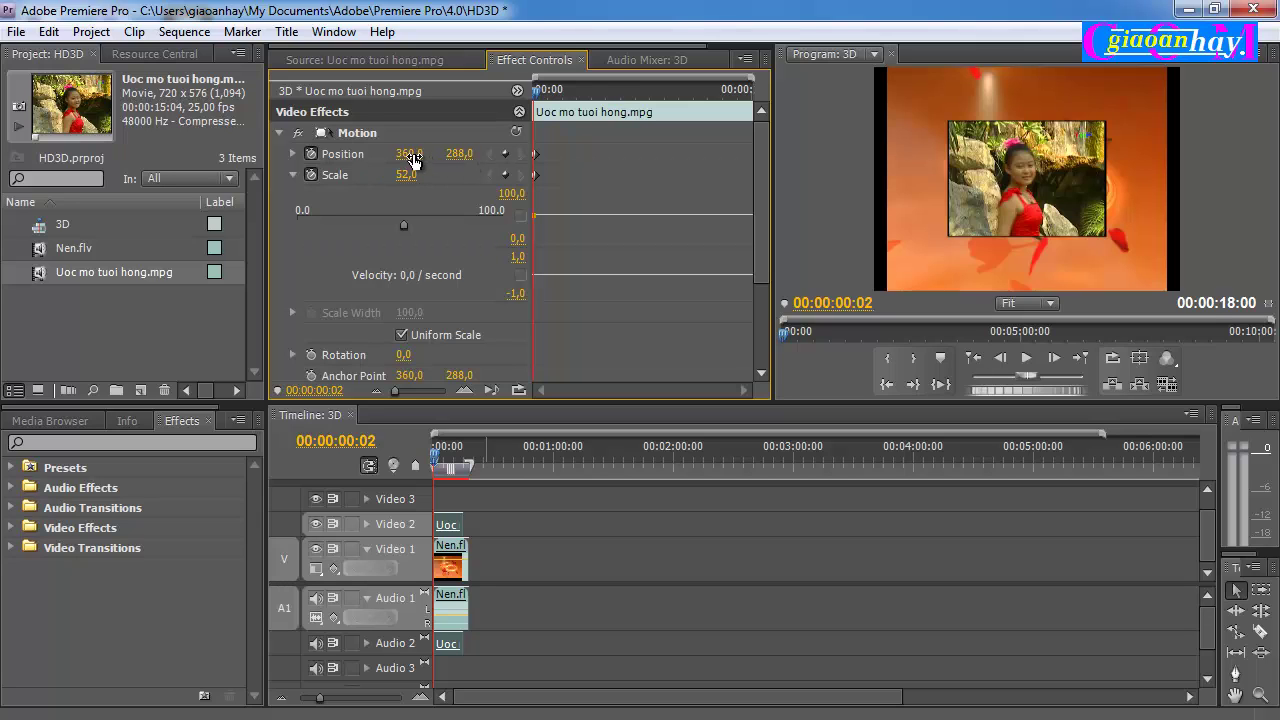
{"action": "left_click_drag", "start_coordinate": [409, 154], "coordinate": [398, 167]}
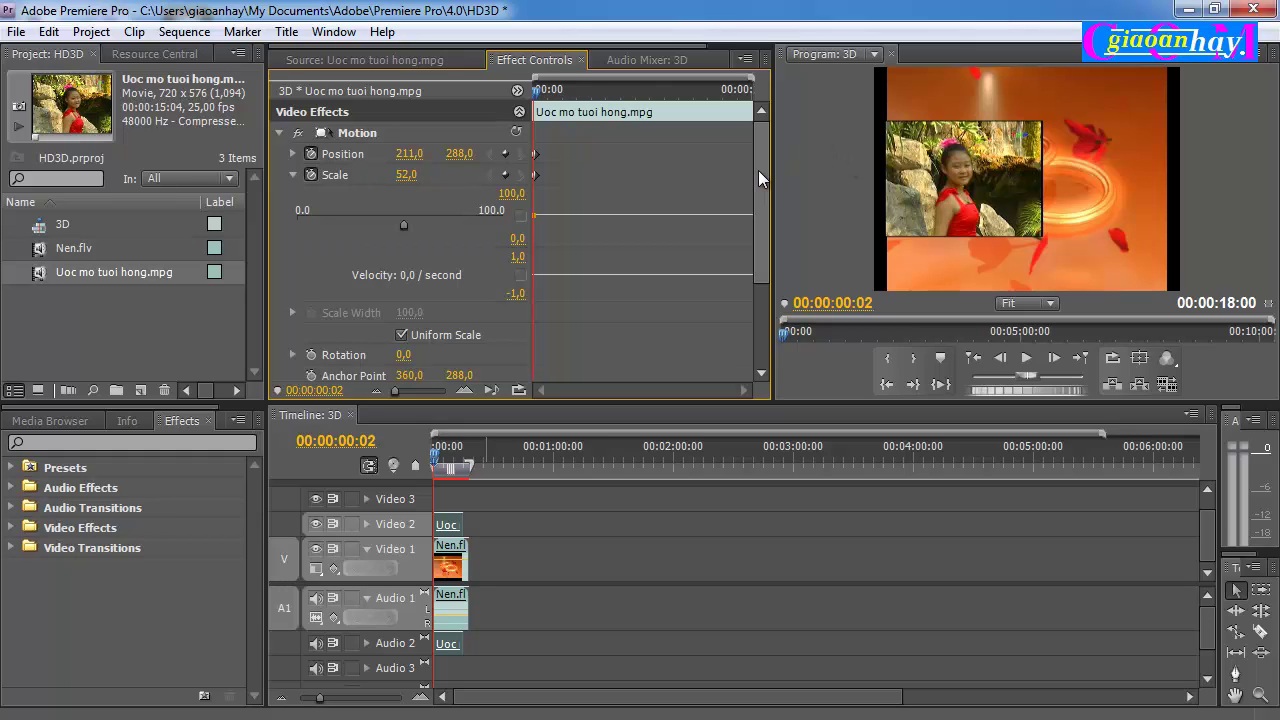
- Drag the Perspective > Basic 3D effect onto the Uoc clip on Video 2
{"action": "left_click", "coordinate": [9, 528]}
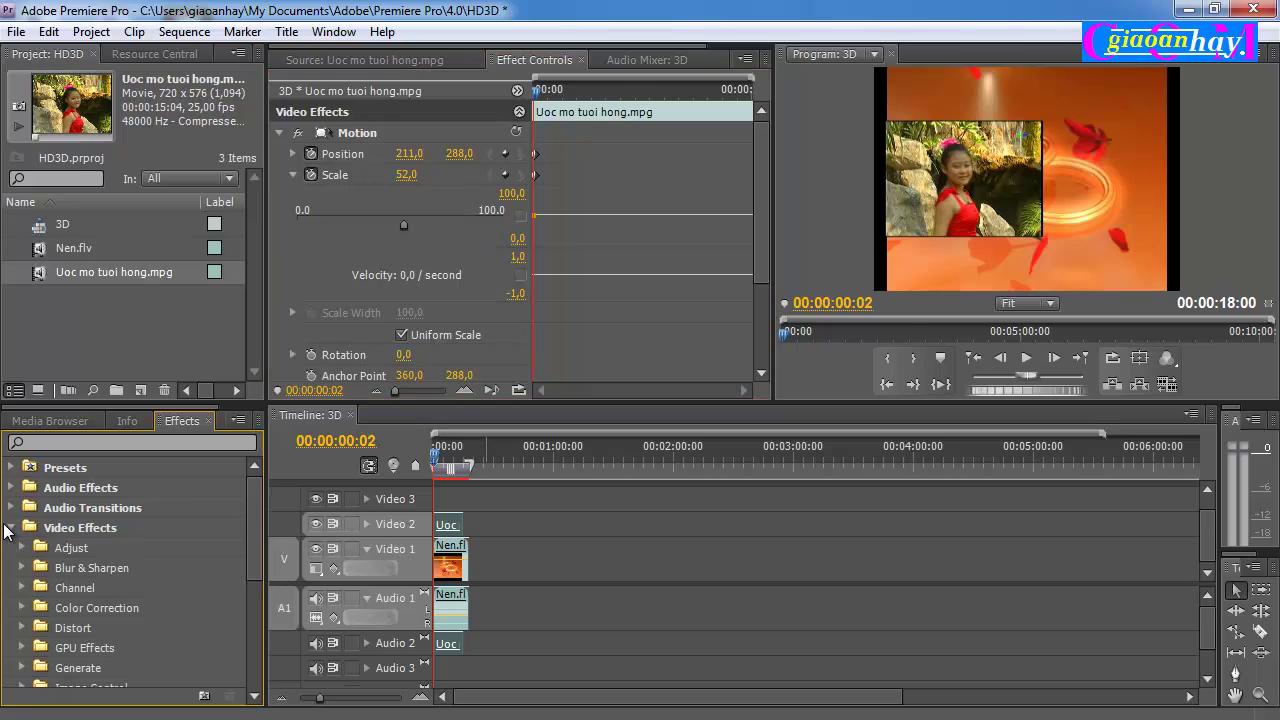
{"action": "left_click_drag", "start_coordinate": [255, 504], "coordinate": [255, 545]}
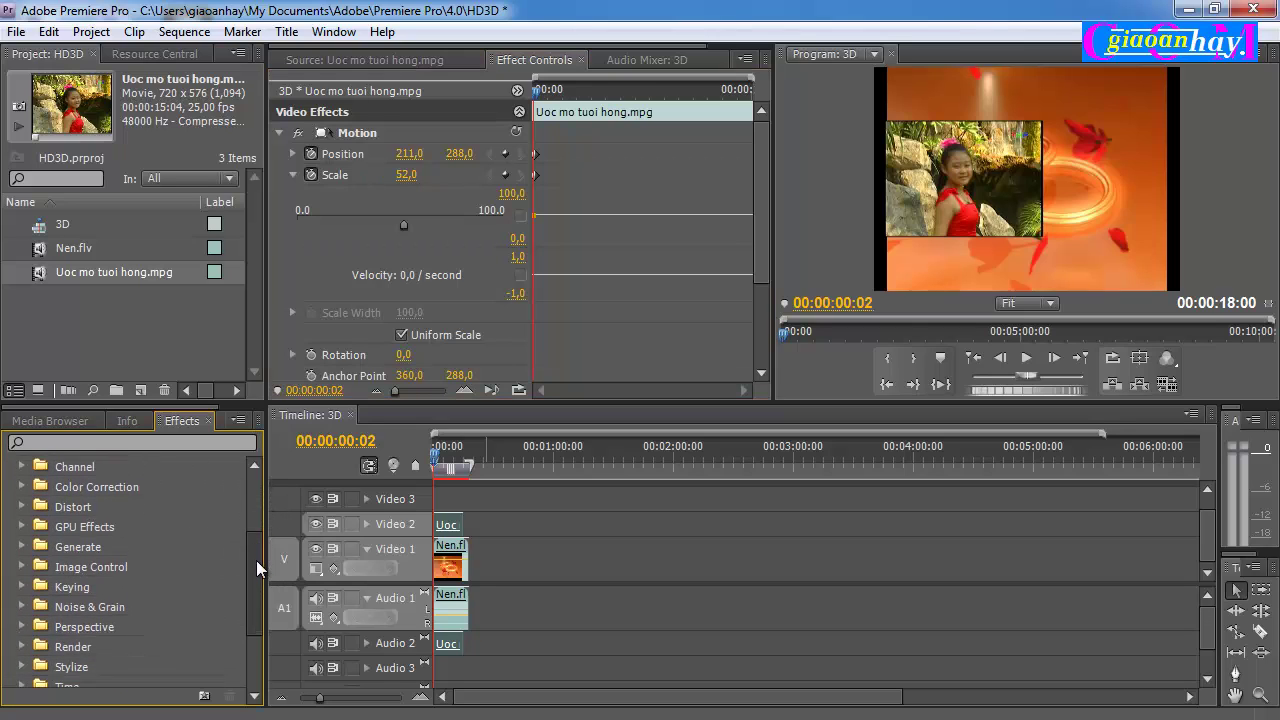
{"action": "left_click_drag", "start_coordinate": [255, 545], "coordinate": [256, 575]}
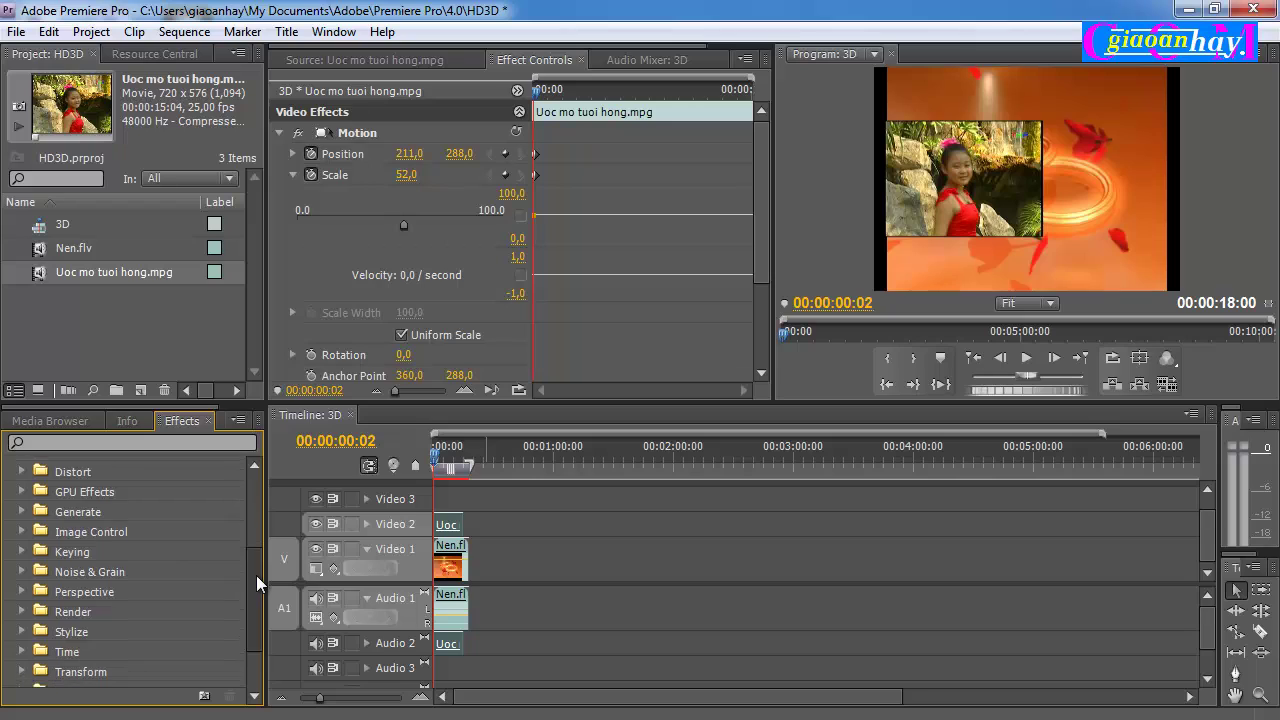
{"action": "left_click", "coordinate": [55, 593]}
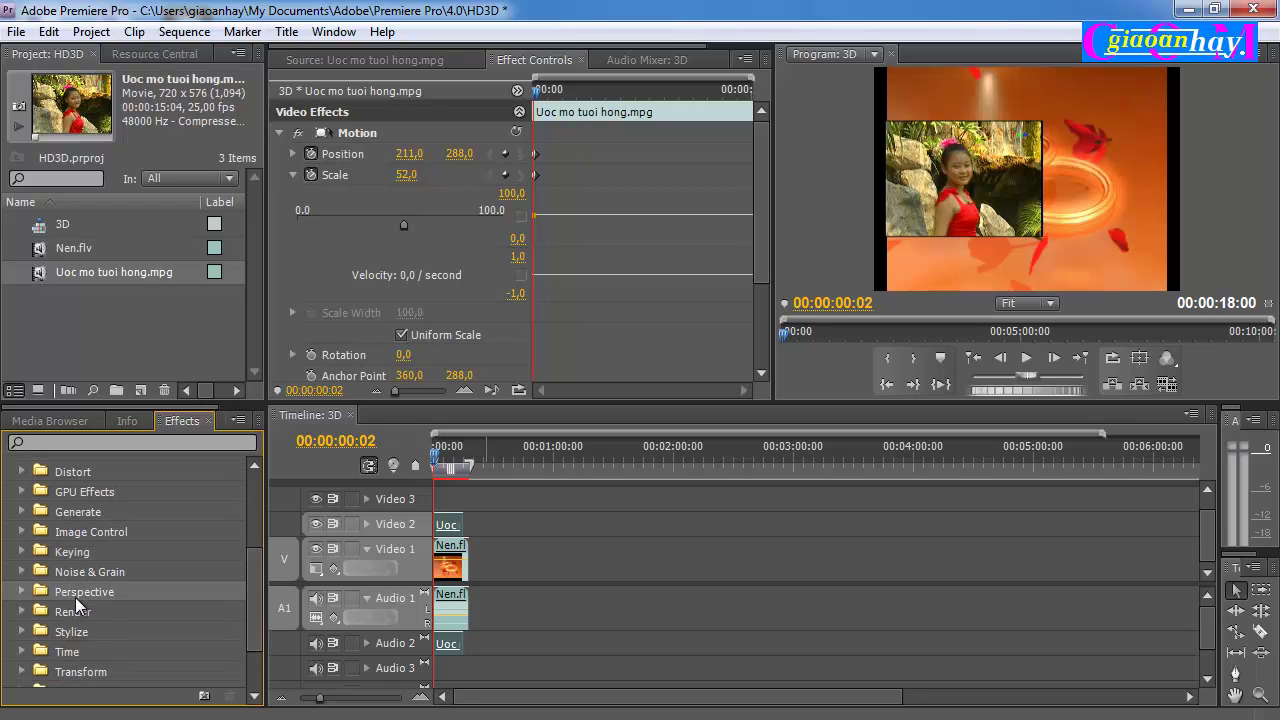
{"action": "left_click", "coordinate": [22, 592]}
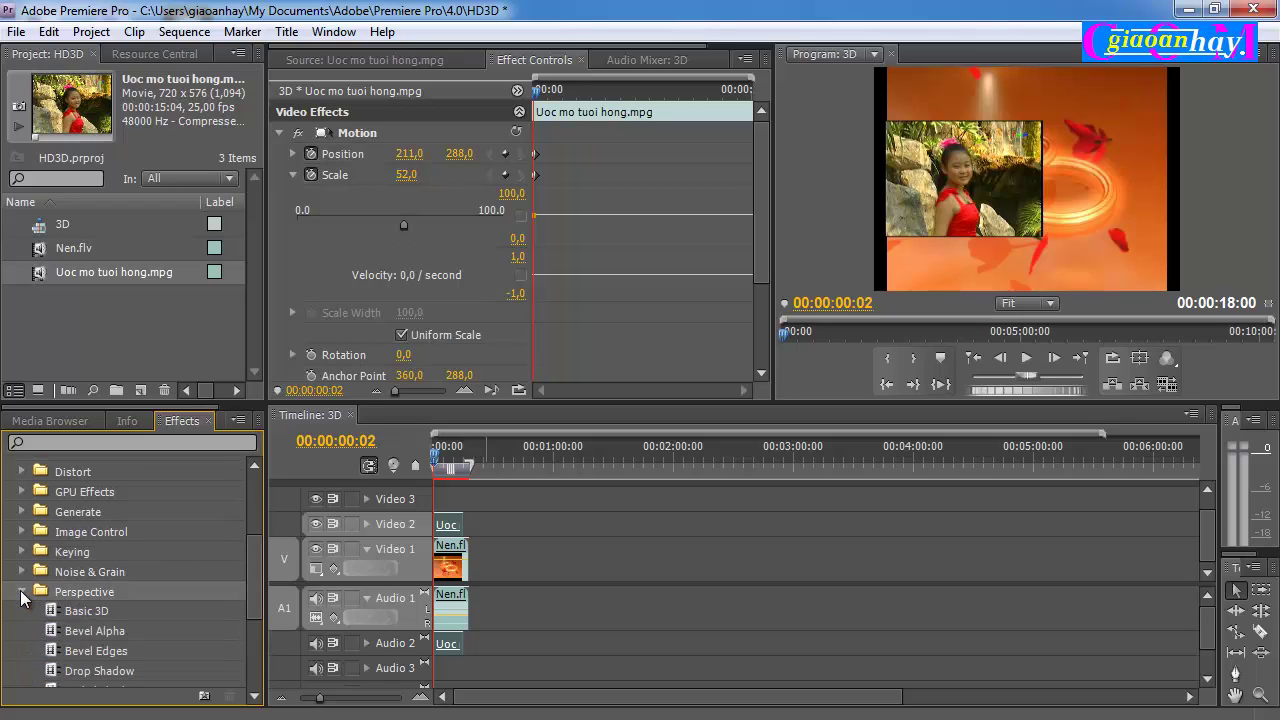
{"action": "left_click", "coordinate": [78, 613]}
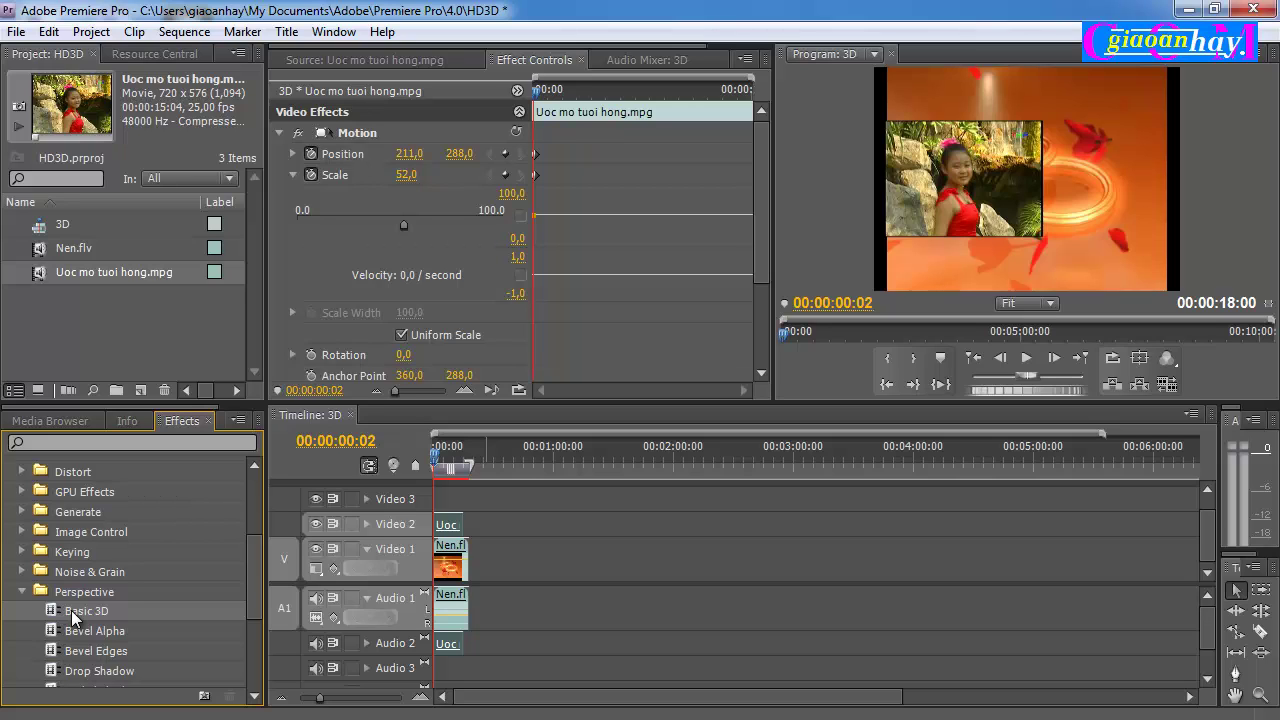
{"action": "left_click_drag", "start_coordinate": [72, 618], "coordinate": [356, 512]}
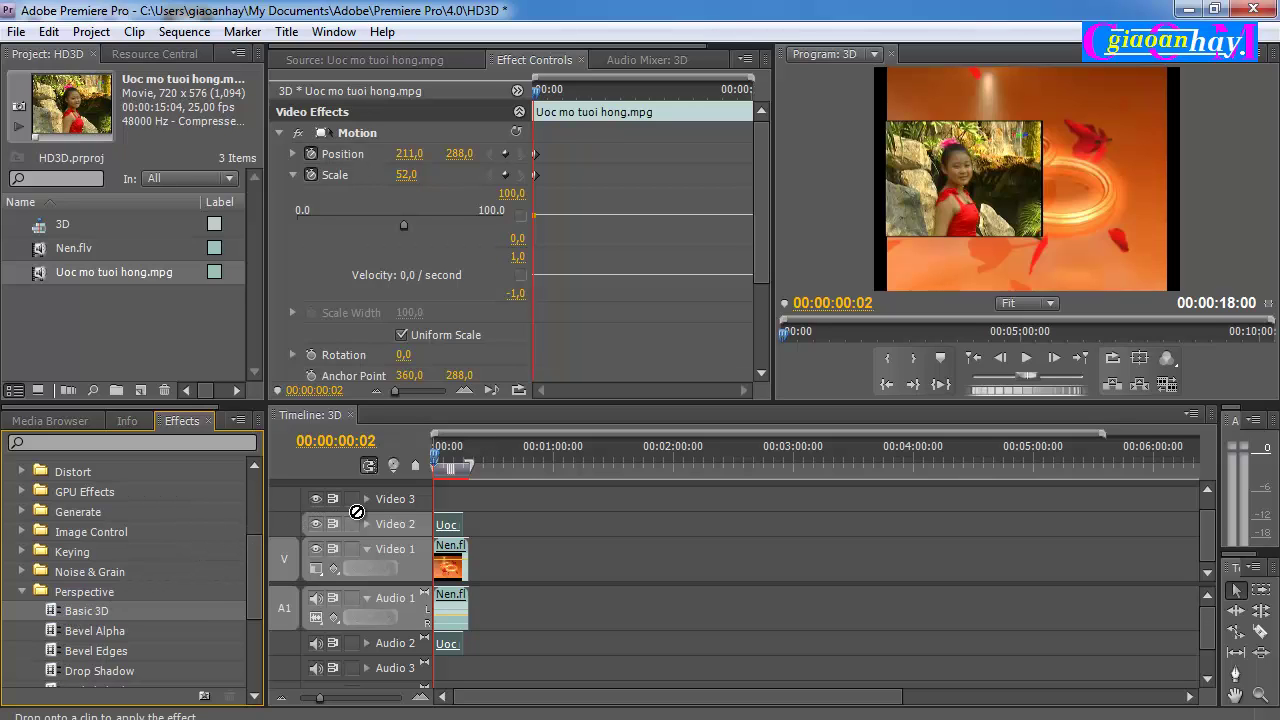
{"action": "left_click_drag", "start_coordinate": [356, 512], "coordinate": [446, 527]}
{"action": "left_click_drag", "start_coordinate": [446, 527], "coordinate": [446, 527]}
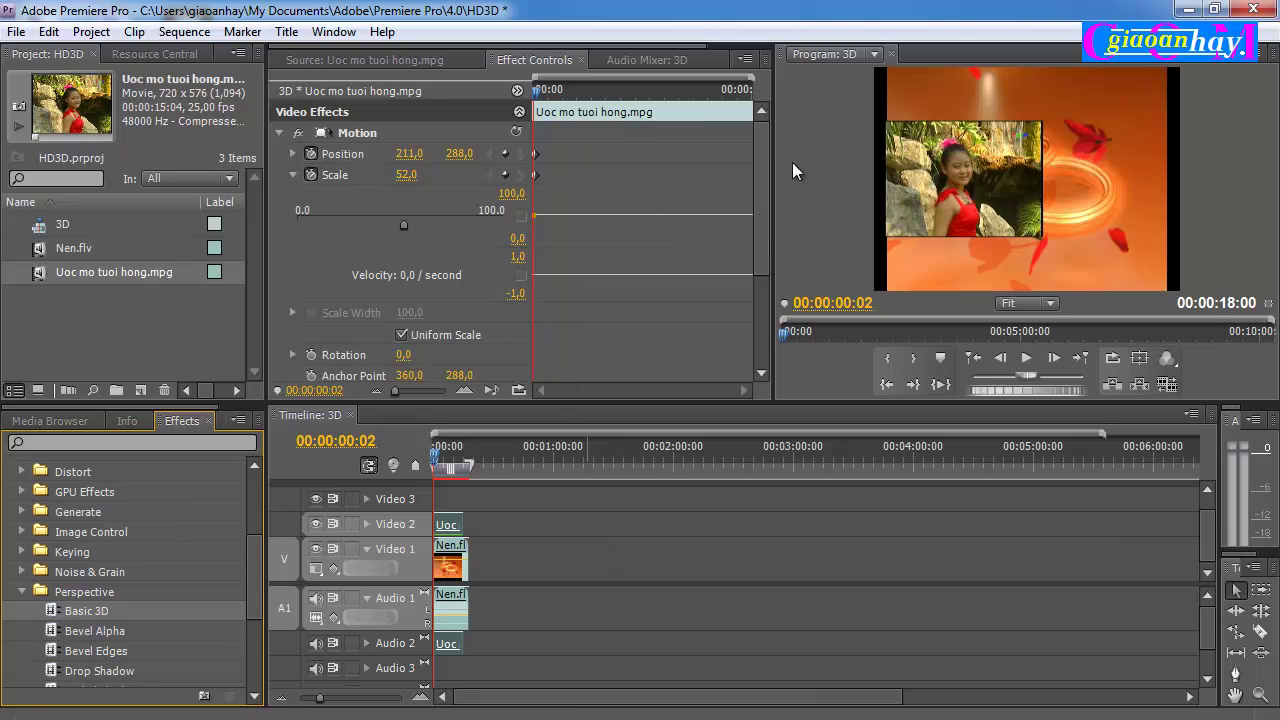
{"action": "left_click_drag", "start_coordinate": [766, 143], "coordinate": [767, 232]}
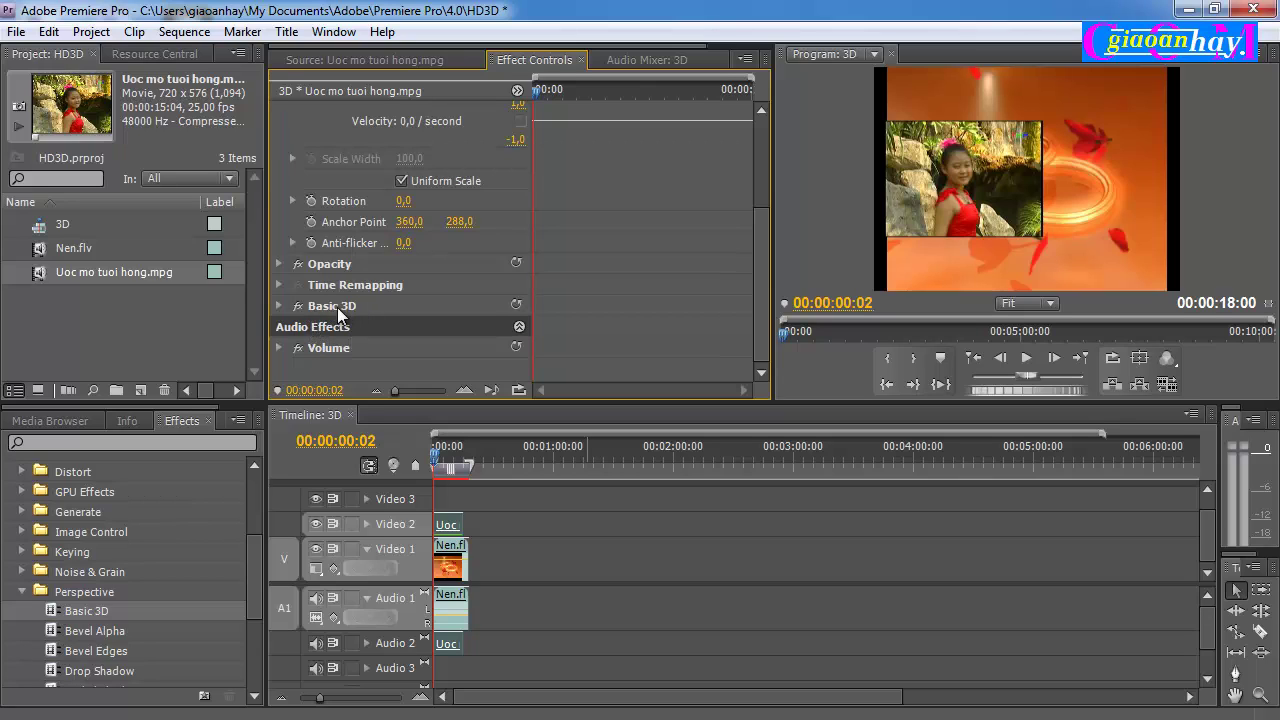
- Expand Basic 3D and keyframe the inset's Swivel at -31°
{"action": "left_click", "coordinate": [279, 307]}
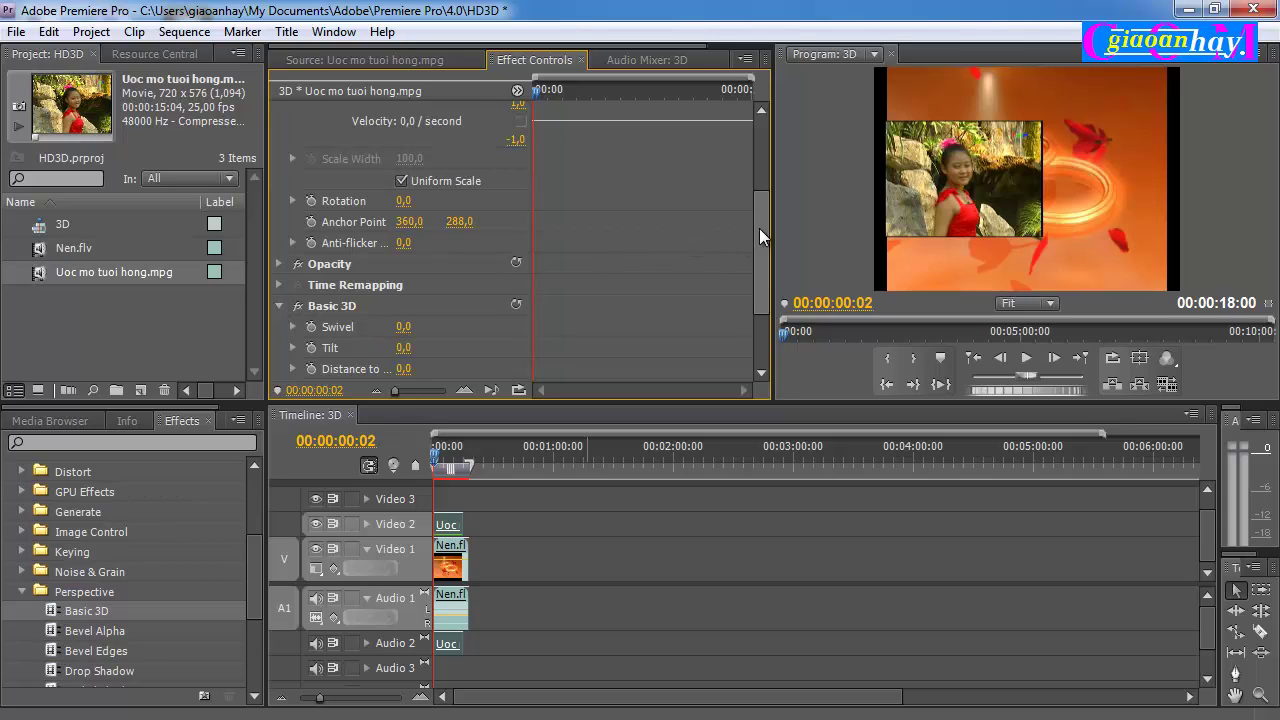
{"action": "left_click_drag", "start_coordinate": [760, 232], "coordinate": [764, 270]}
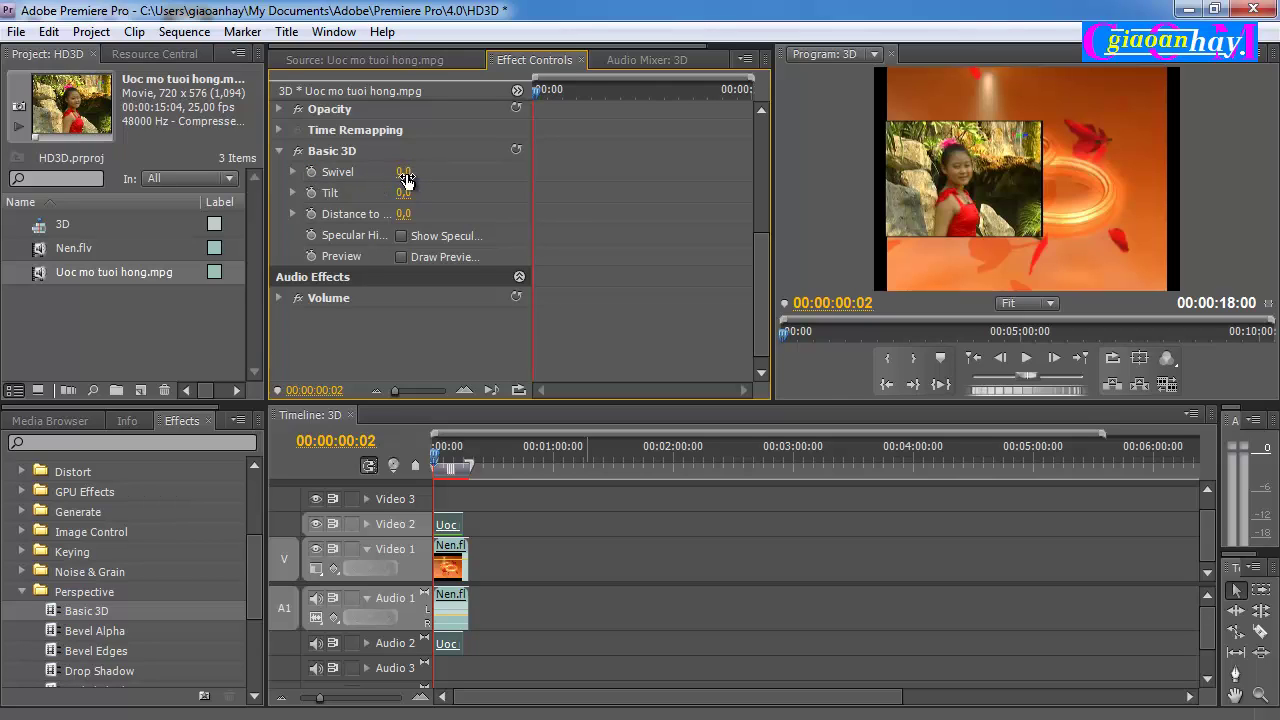
{"action": "left_click_drag", "start_coordinate": [405, 178], "coordinate": [450, 183]}
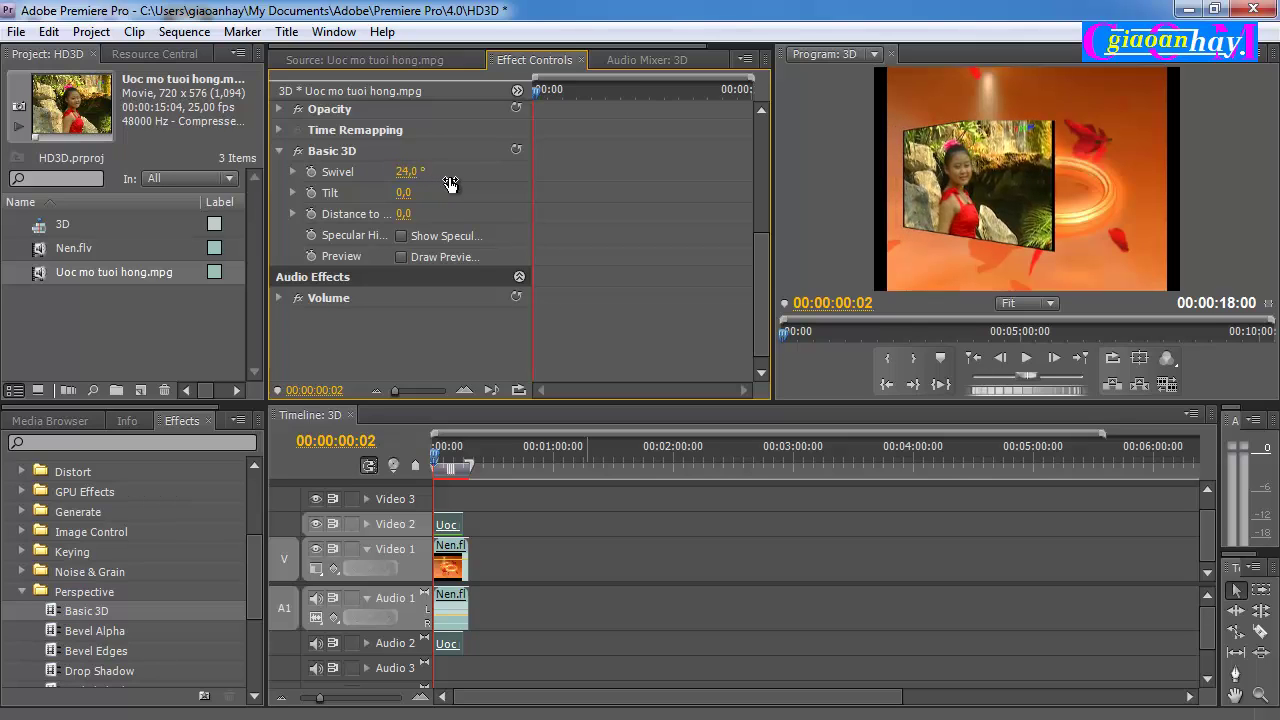
{"action": "mouse_move", "coordinate": [450, 183]}
{"action": "left_mouse_down"}
{"action": "mouse_move", "coordinate": [376, 207]}
{"action": "mouse_move", "coordinate": [418, 198]}
{"action": "mouse_move", "coordinate": [388, 210]}
{"action": "left_mouse_up"}
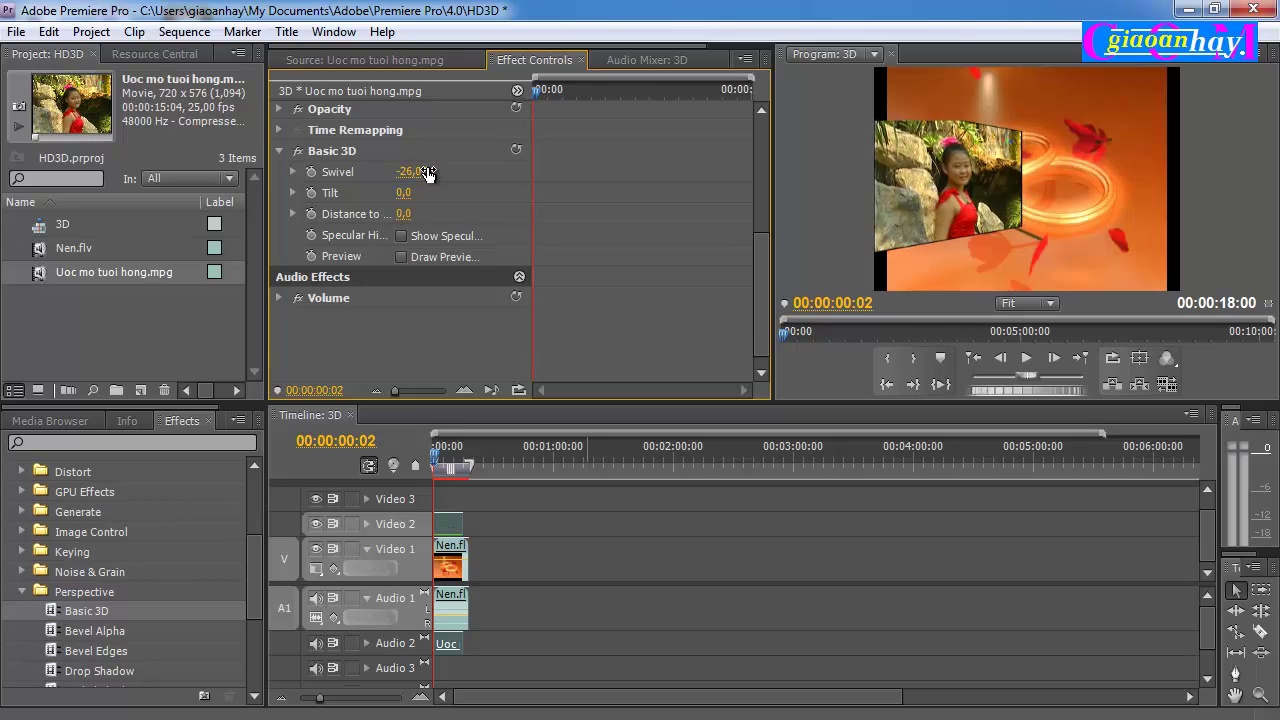
{"action": "left_click", "coordinate": [312, 172]}
{"action": "mouse_move", "coordinate": [415, 181]}
{"action": "left_mouse_down"}
{"action": "mouse_move", "coordinate": [391, 187]}
{"action": "mouse_move", "coordinate": [420, 187]}
{"action": "left_mouse_up"}
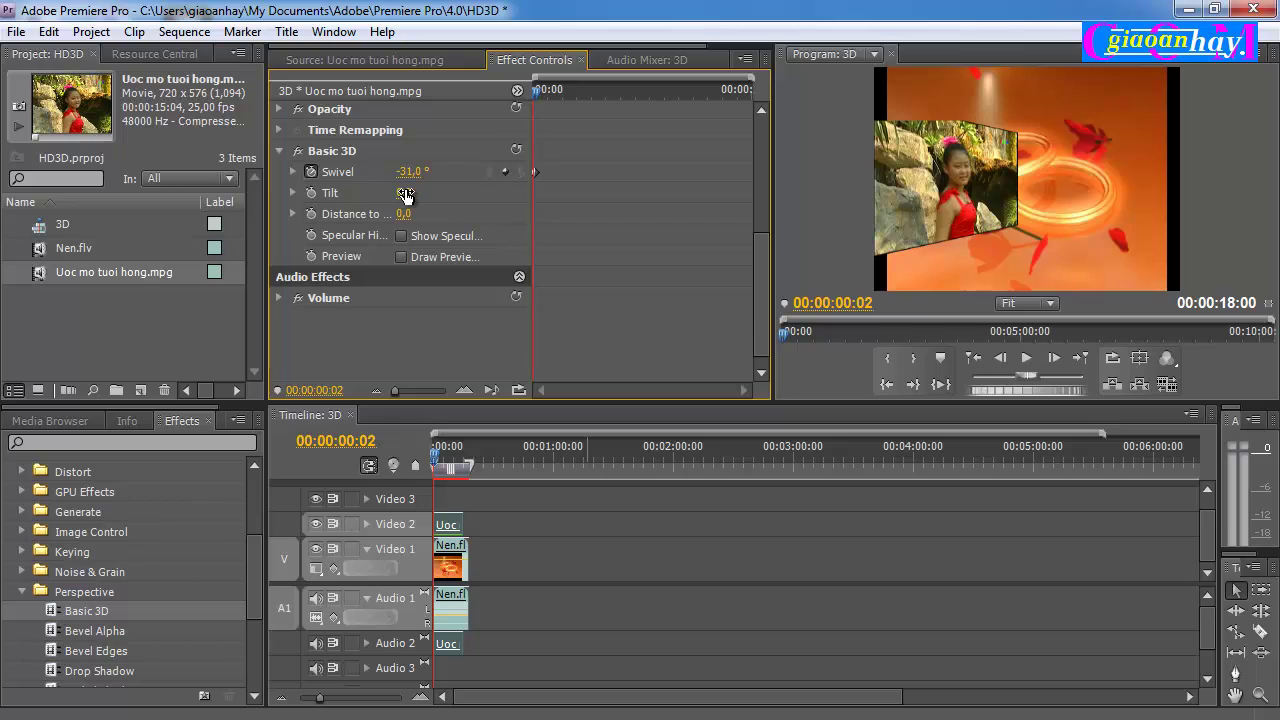
- Keyframe Tilt at -9° and set Distance to Image to 32
{"action": "mouse_move", "coordinate": [403, 192]}
{"action": "left_mouse_down"}
{"action": "mouse_move", "coordinate": [439, 194]}
{"action": "mouse_move", "coordinate": [392, 212]}
{"action": "left_mouse_up"}
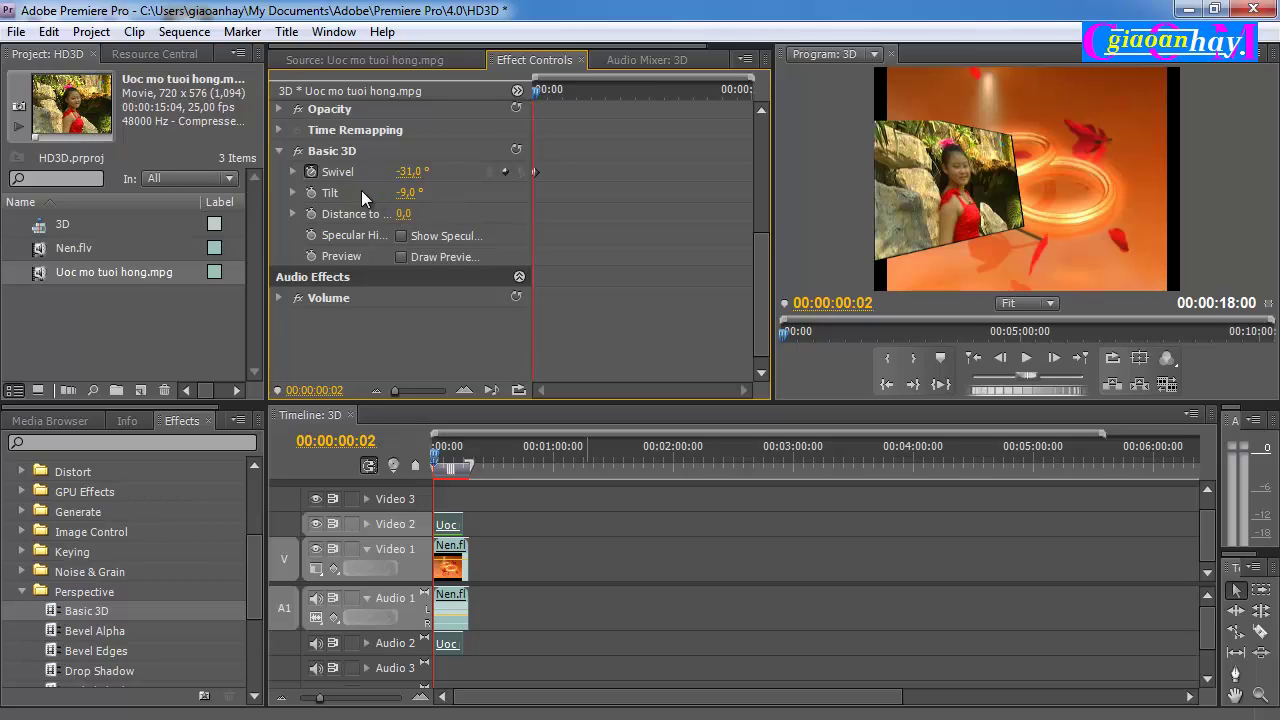
{"action": "left_click", "coordinate": [311, 193]}
{"action": "left_click_drag", "start_coordinate": [403, 218], "coordinate": [447, 219]}
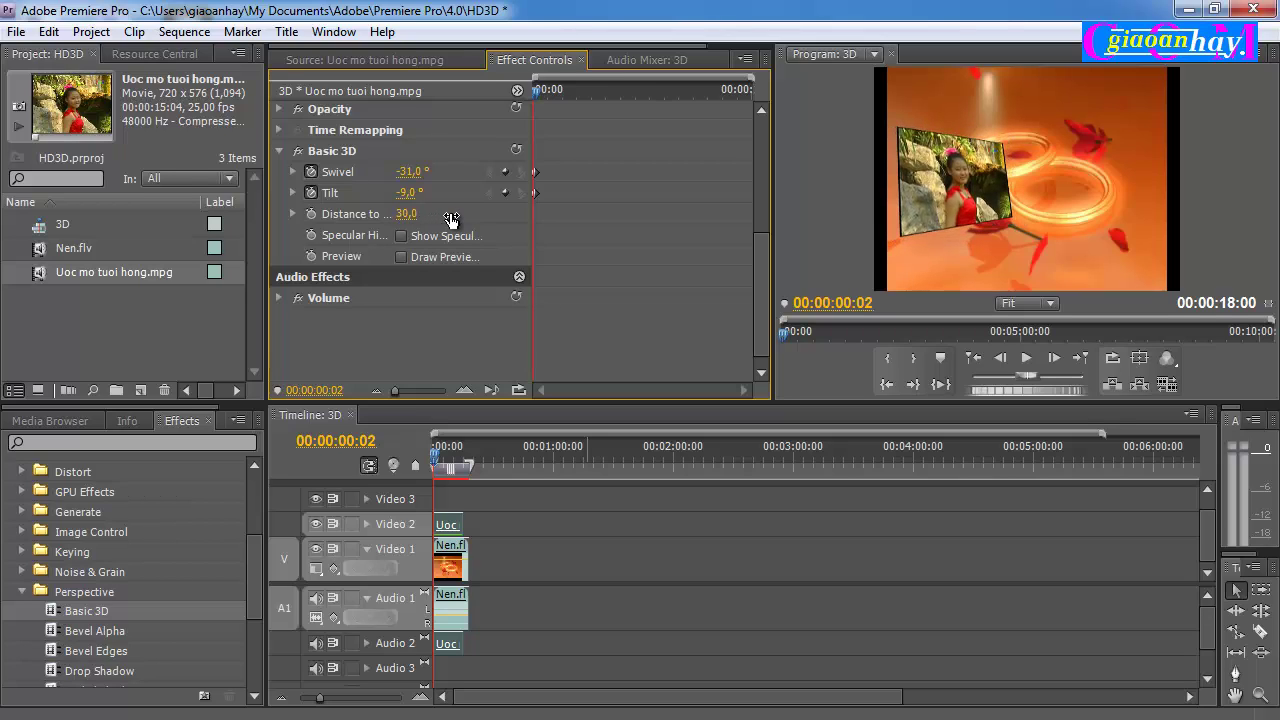
{"action": "left_click_drag", "start_coordinate": [447, 219], "coordinate": [453, 219]}
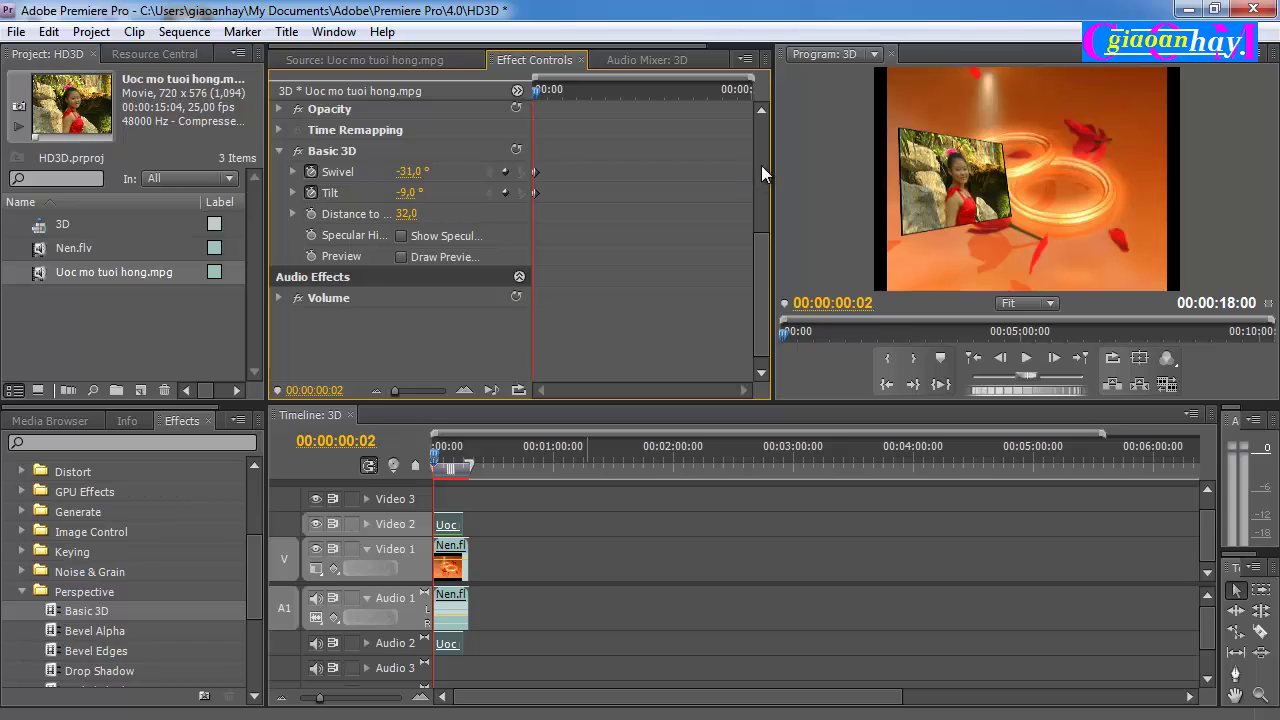
{"action": "left_click_drag", "start_coordinate": [760, 281], "coordinate": [766, 183]}
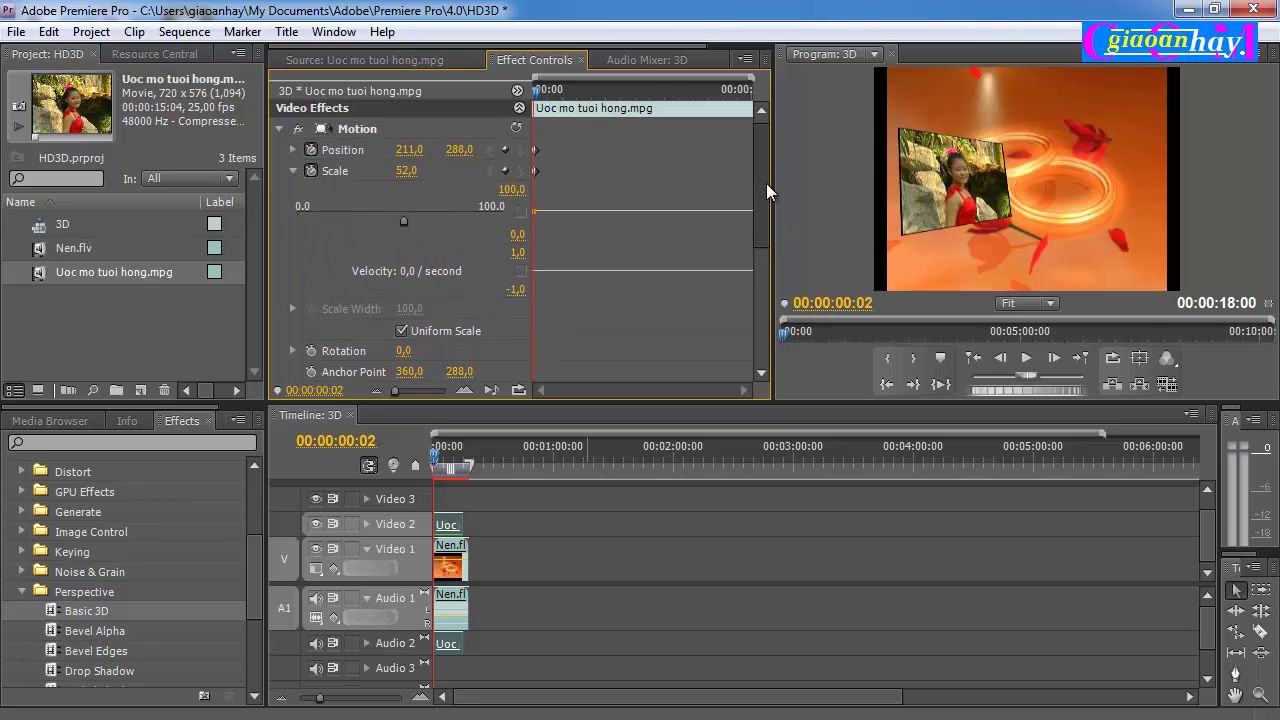
- Slide the inset's starting Position X left to -74, nearly off the frame
{"action": "mouse_move", "coordinate": [409, 163]}
{"action": "left_mouse_down"}
{"action": "mouse_move", "coordinate": [357, 177]}
{"action": "mouse_move", "coordinate": [366, 170]}
{"action": "mouse_move", "coordinate": [397, 167]}
{"action": "mouse_move", "coordinate": [347, 190]}
{"action": "left_mouse_up"}
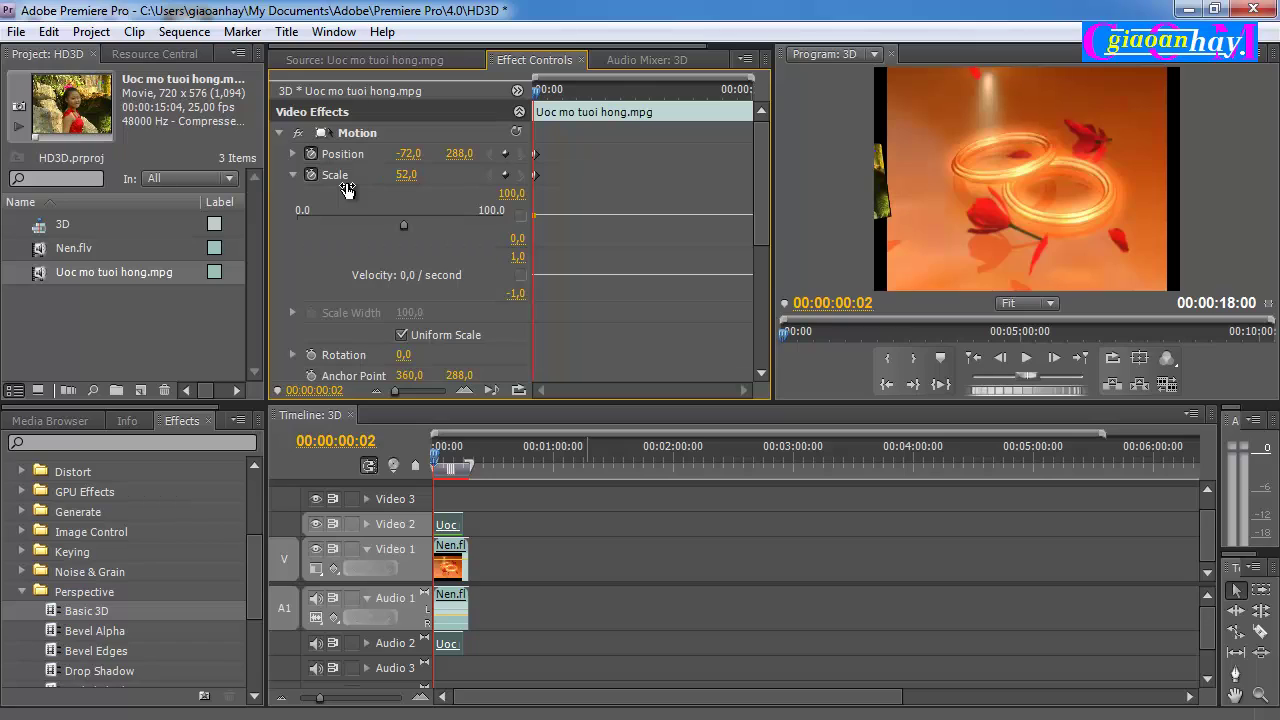
{"action": "left_click_drag", "start_coordinate": [347, 190], "coordinate": [340, 192]}
- At 00:00:11:13, add Position and Scale keyframes set to X 499 and Scale 57
{"action": "left_click_drag", "start_coordinate": [537, 91], "coordinate": [577, 91]}
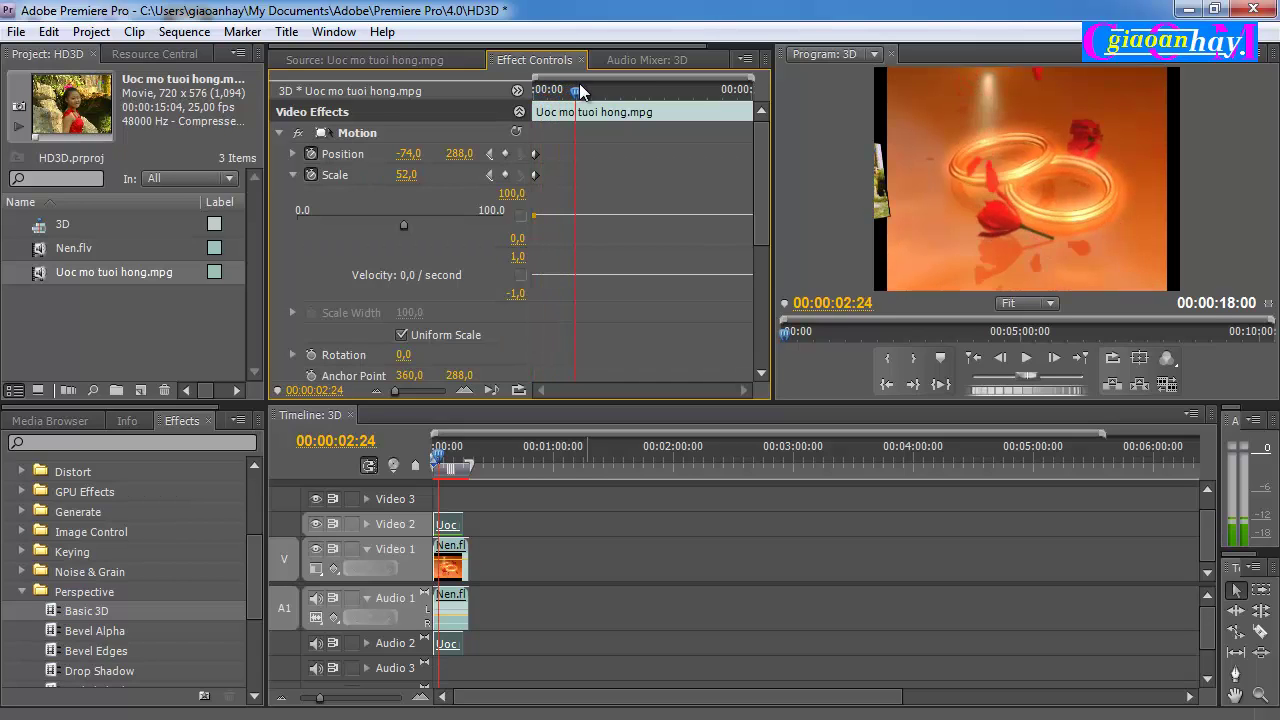
{"action": "left_click_drag", "start_coordinate": [578, 86], "coordinate": [701, 103]}
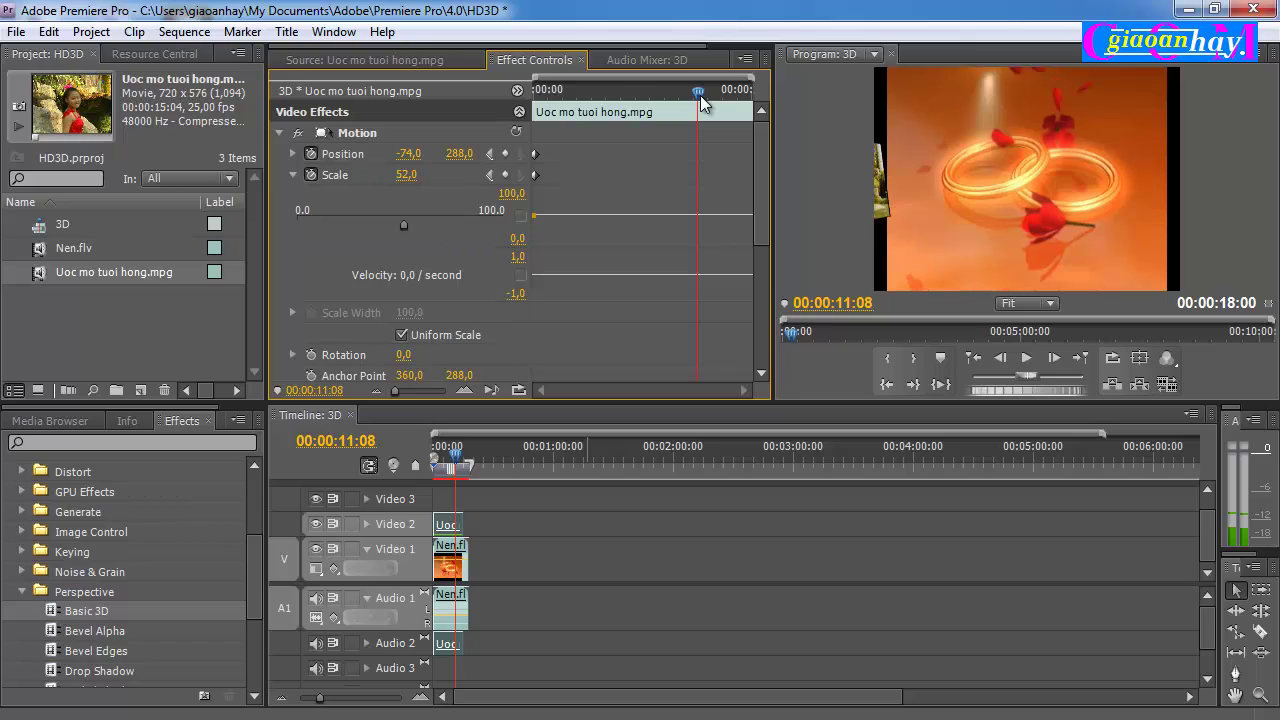
{"action": "left_click_drag", "start_coordinate": [708, 108], "coordinate": [711, 108]}
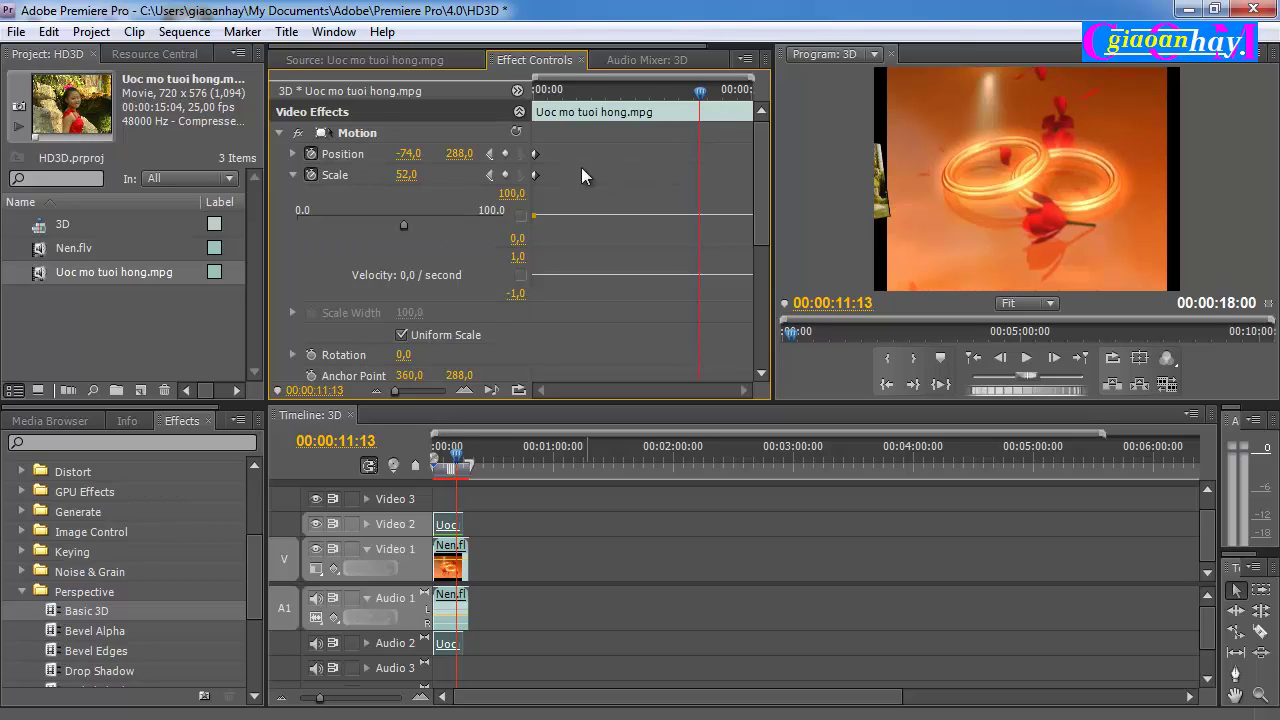
{"action": "left_click", "coordinate": [505, 155]}
{"action": "left_click", "coordinate": [506, 176]}
{"action": "mouse_move", "coordinate": [417, 163]}
{"action": "left_mouse_down"}
{"action": "mouse_move", "coordinate": [466, 161]}
{"action": "mouse_move", "coordinate": [415, 158]}
{"action": "mouse_move", "coordinate": [462, 163]}
{"action": "mouse_move", "coordinate": [405, 175]}
{"action": "left_mouse_up"}
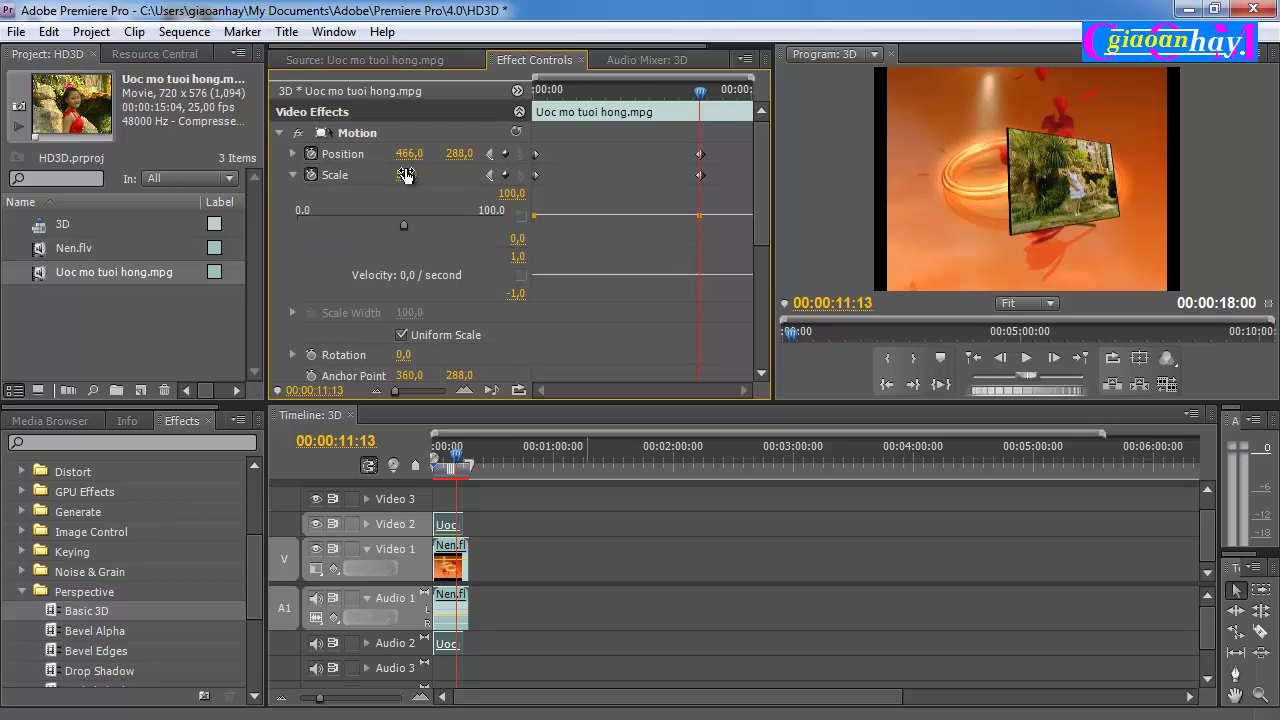
{"action": "left_click_drag", "start_coordinate": [410, 154], "coordinate": [465, 153]}
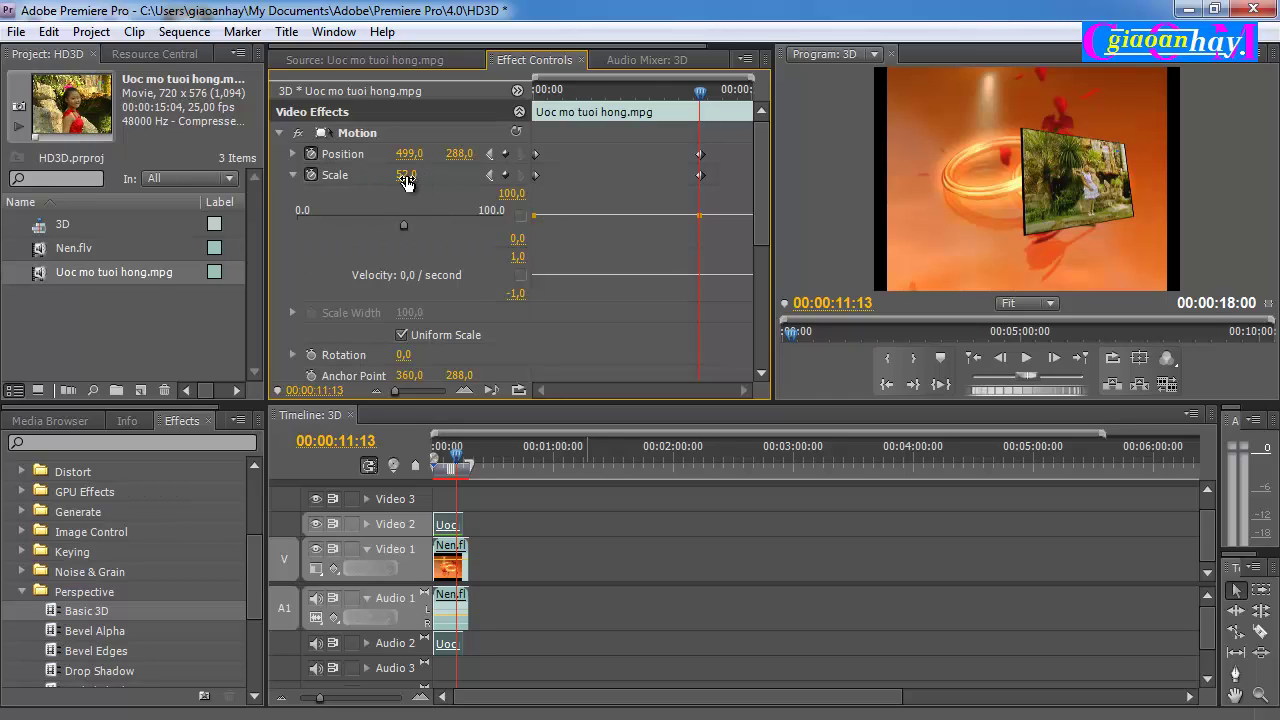
{"action": "left_click_drag", "start_coordinate": [406, 178], "coordinate": [419, 183]}
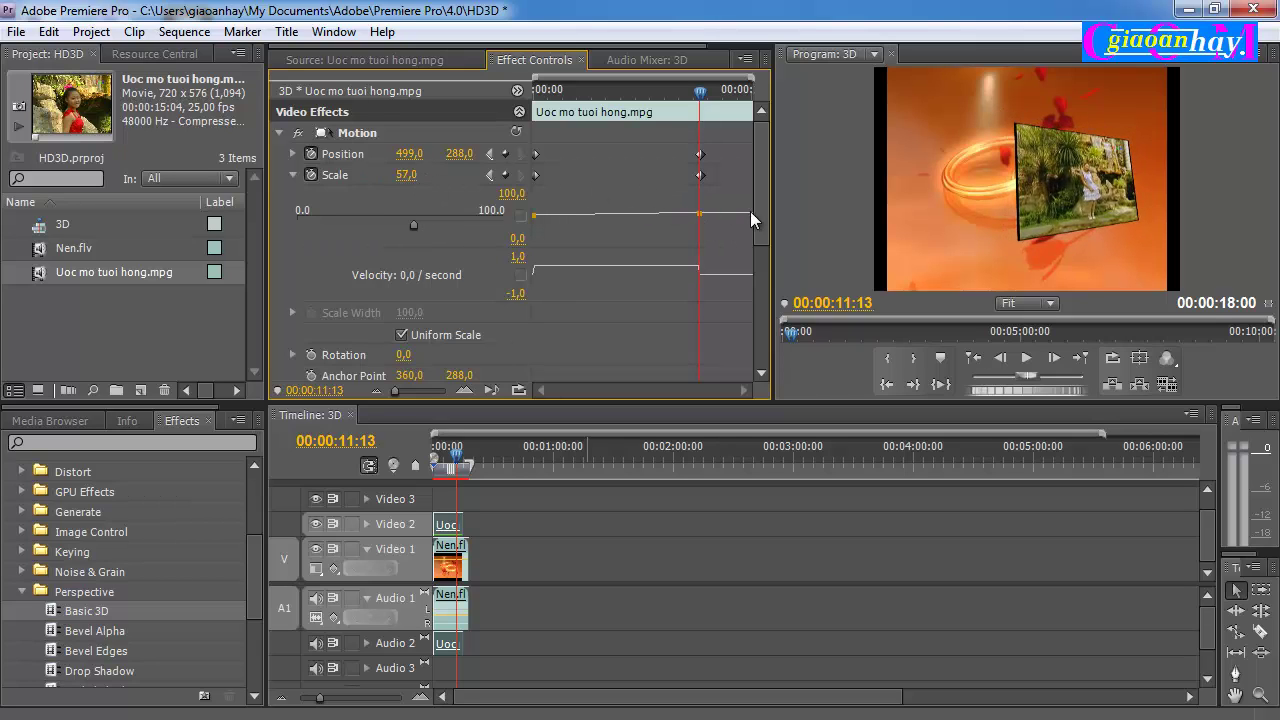
{"action": "left_click_drag", "start_coordinate": [765, 175], "coordinate": [765, 269]}
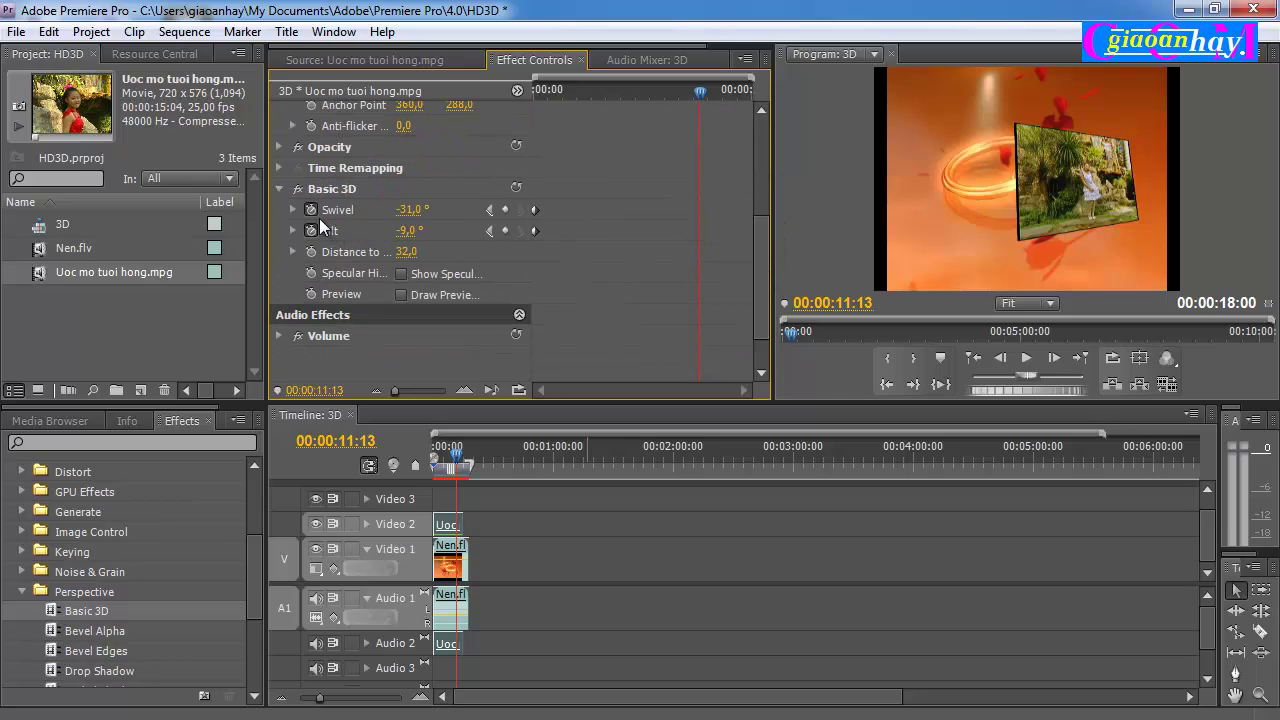
- Keyframe Swivel 17° and Tilt -18° at 00:00:11:13, set Distance to Image to 28, then rewind the playhead
{"action": "left_click", "coordinate": [506, 211]}
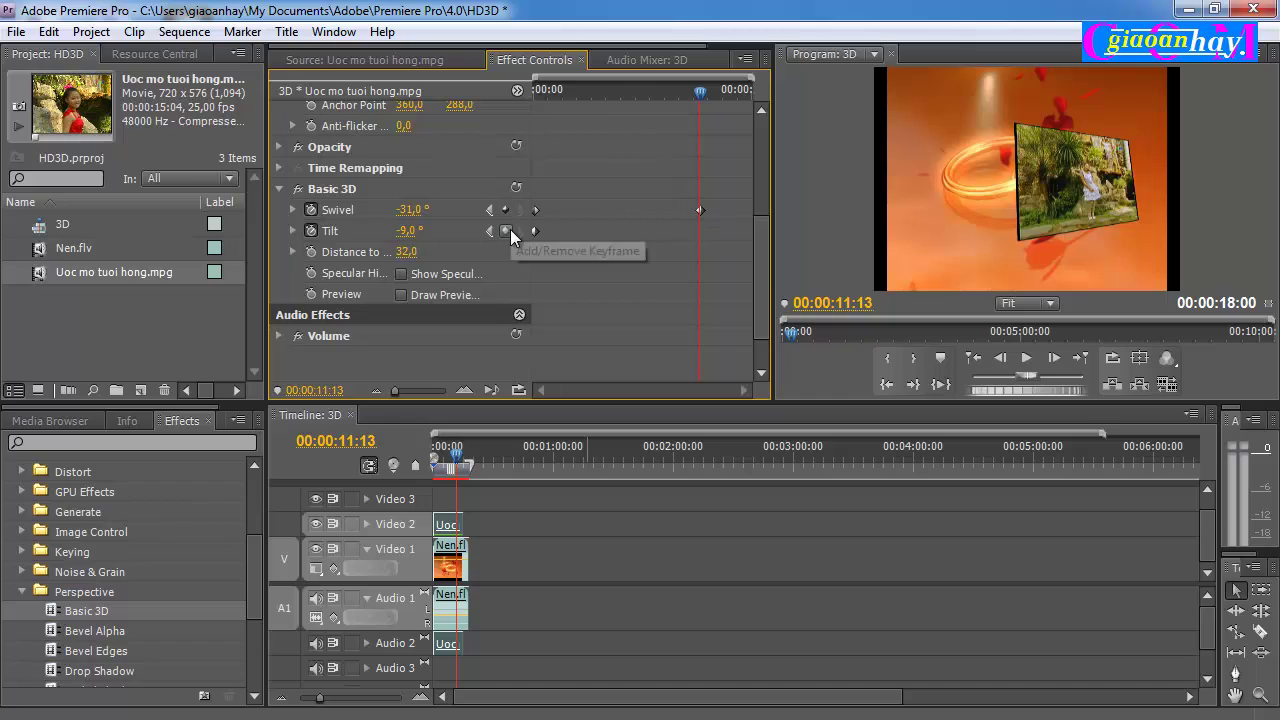
{"action": "left_click", "coordinate": [507, 231]}
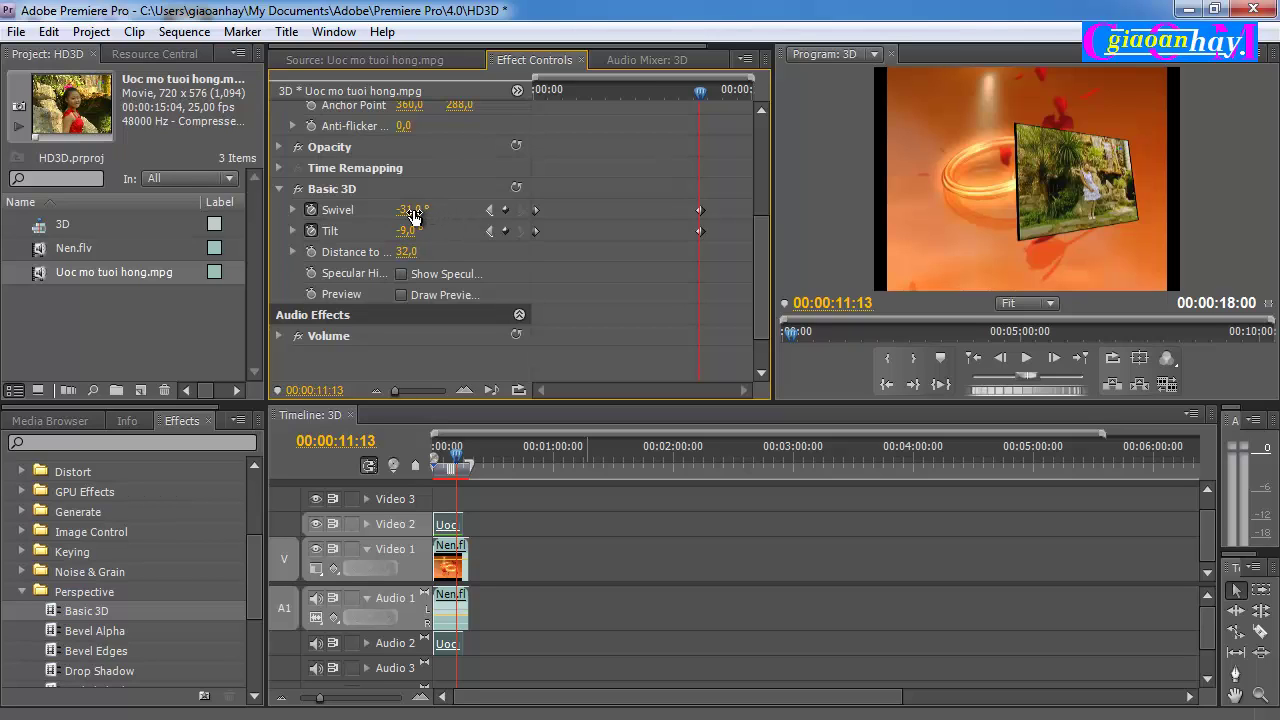
{"action": "left_click_drag", "start_coordinate": [413, 214], "coordinate": [487, 220]}
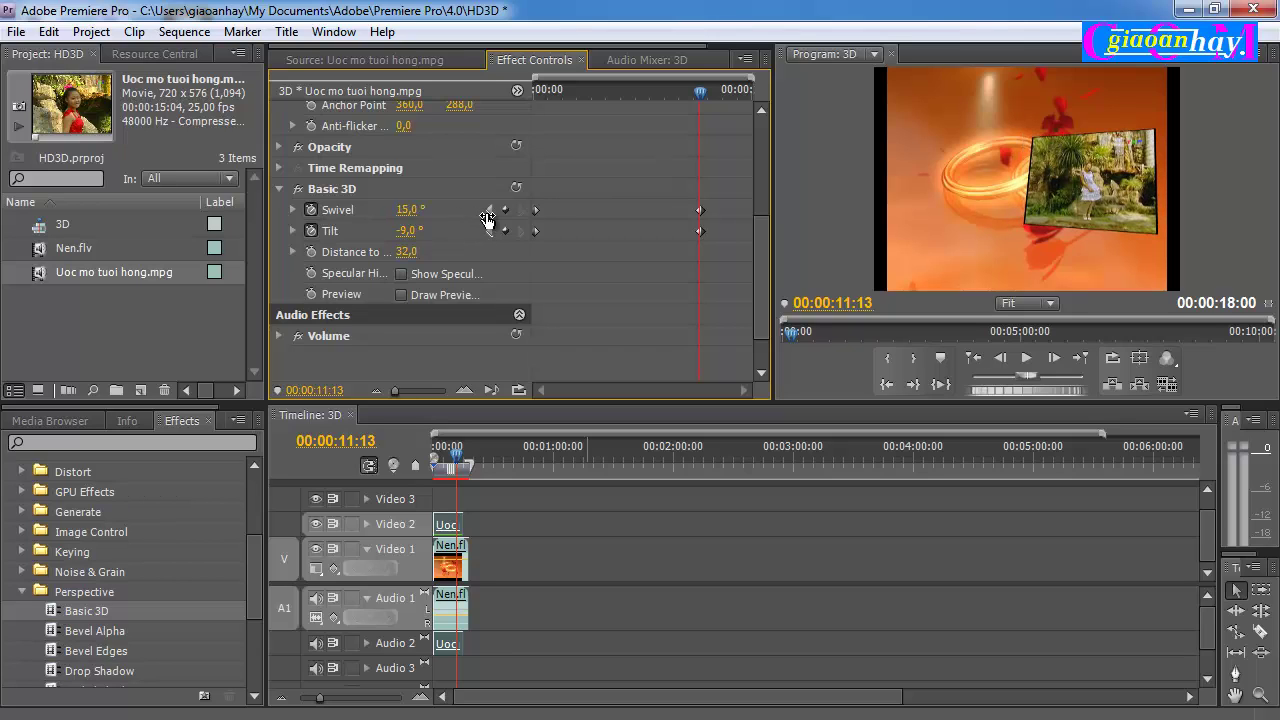
{"action": "left_click_drag", "start_coordinate": [487, 220], "coordinate": [489, 221]}
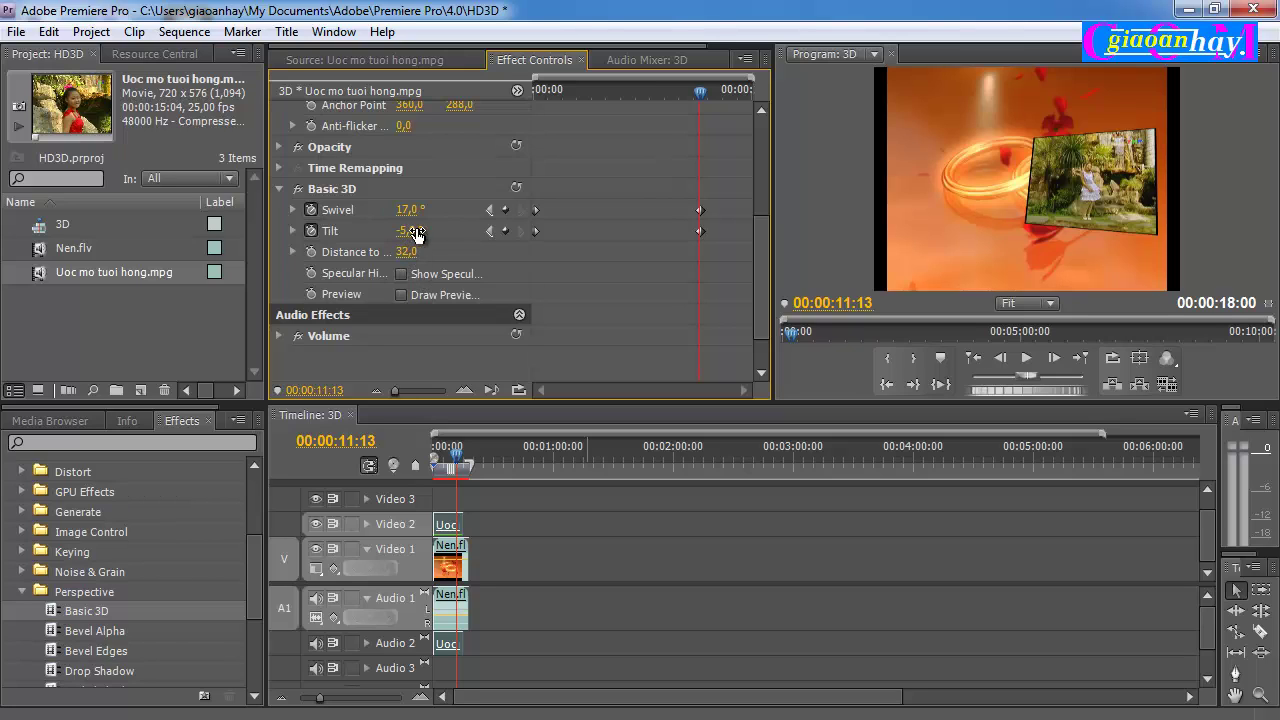
{"action": "left_click_drag", "start_coordinate": [417, 233], "coordinate": [393, 230]}
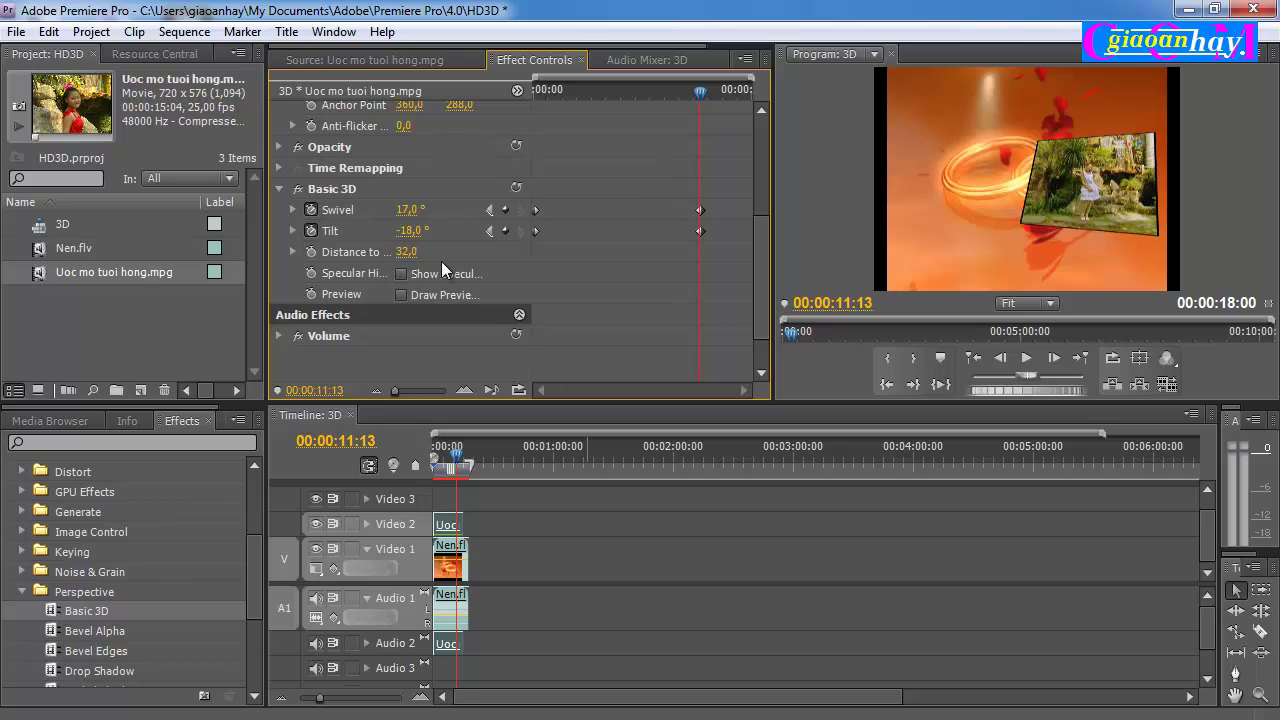
{"action": "left_click_drag", "start_coordinate": [414, 258], "coordinate": [408, 255]}
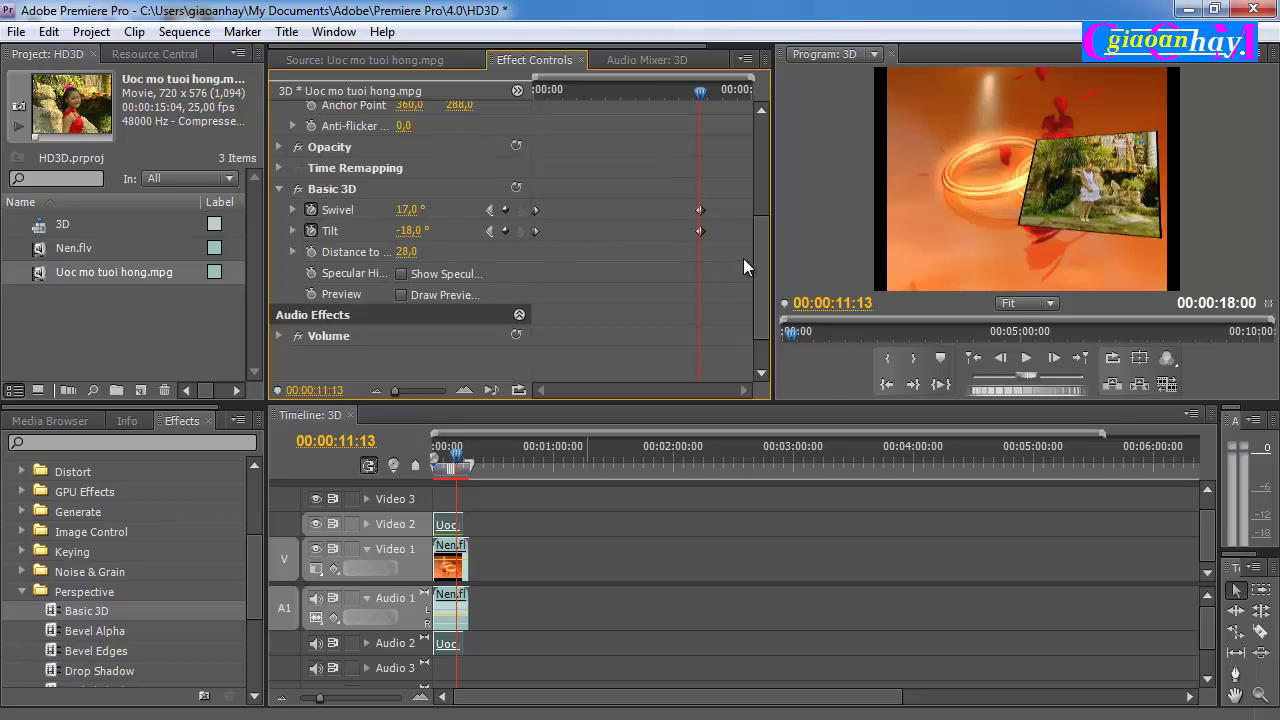
{"action": "left_click_drag", "start_coordinate": [699, 93], "coordinate": [530, 119]}
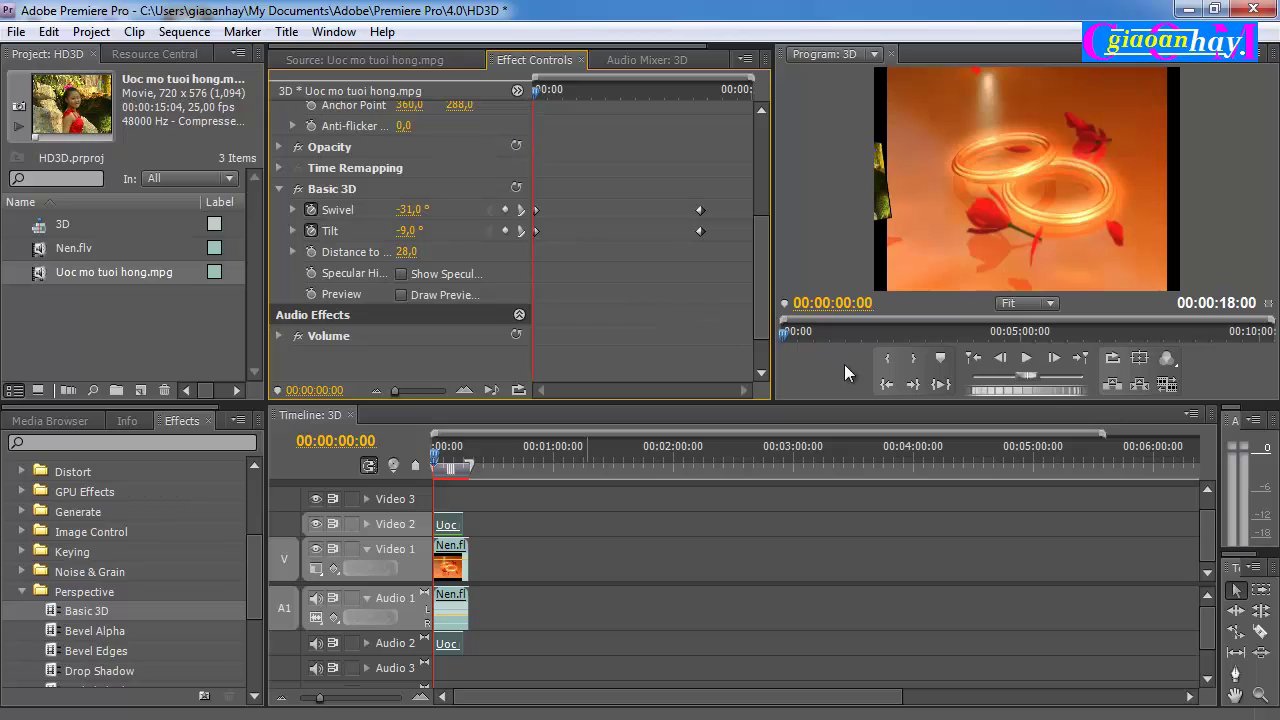
- Preview the animation, then move the playhead near the inset clip's end
{"action": "left_click", "coordinate": [1027, 359]}
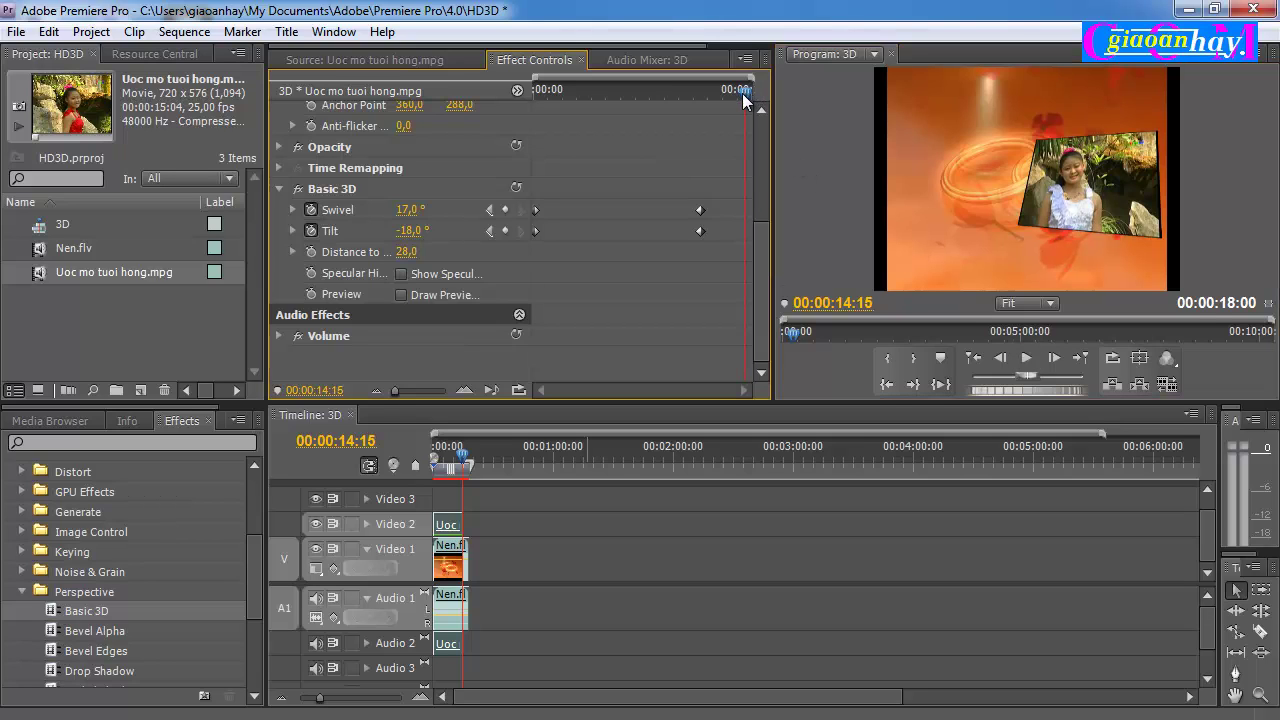
{"action": "scroll", "coordinate": [764, 258], "scroll_direction": "up", "scroll_amount": 1}
{"action": "mouse_move", "coordinate": [764, 263]}
{"action": "left_mouse_down"}
{"action": "mouse_move", "coordinate": [759, 94]}
{"action": "mouse_move", "coordinate": [748, 92]}
{"action": "left_mouse_up"}
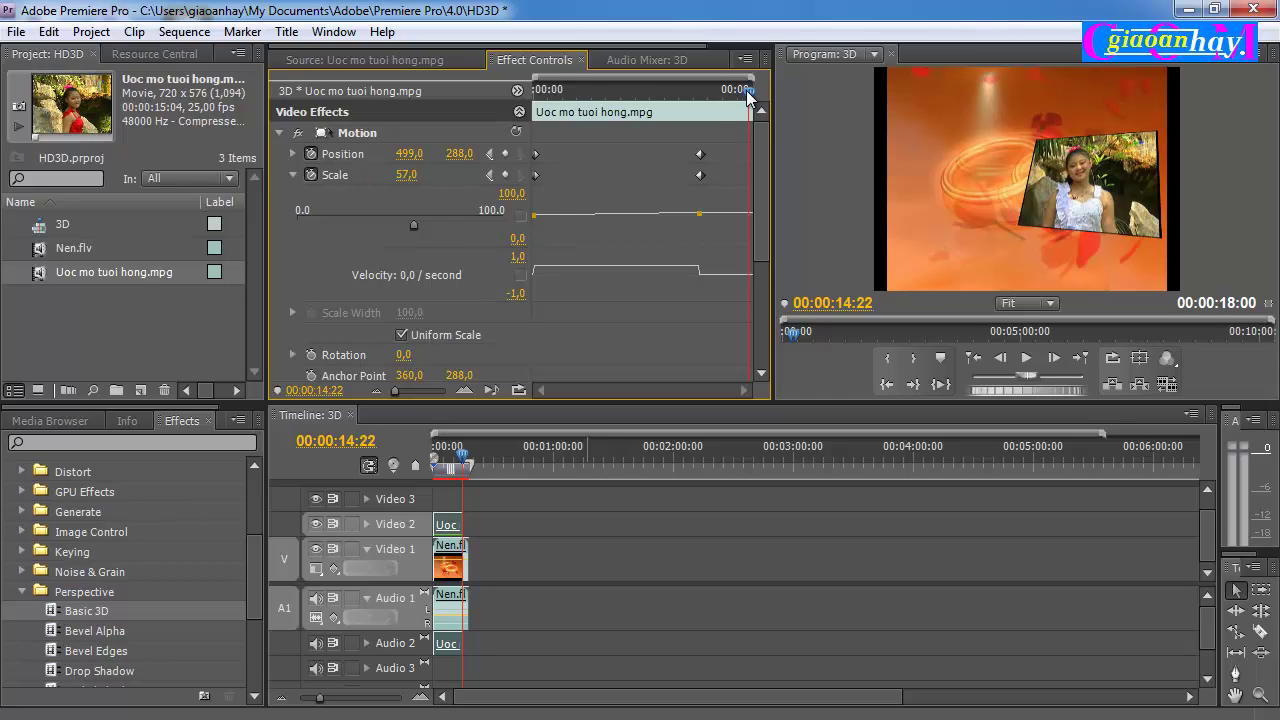
- Keyframe Scale 94 and Position 417, 288 at 00:00:14:22, then return the playhead to the start
{"action": "left_click", "coordinate": [504, 176]}
{"action": "mouse_move", "coordinate": [421, 155]}
{"action": "left_mouse_down"}
{"action": "mouse_move", "coordinate": [444, 155]}
{"action": "mouse_move", "coordinate": [432, 180]}
{"action": "mouse_move", "coordinate": [461, 180]}
{"action": "left_mouse_up"}
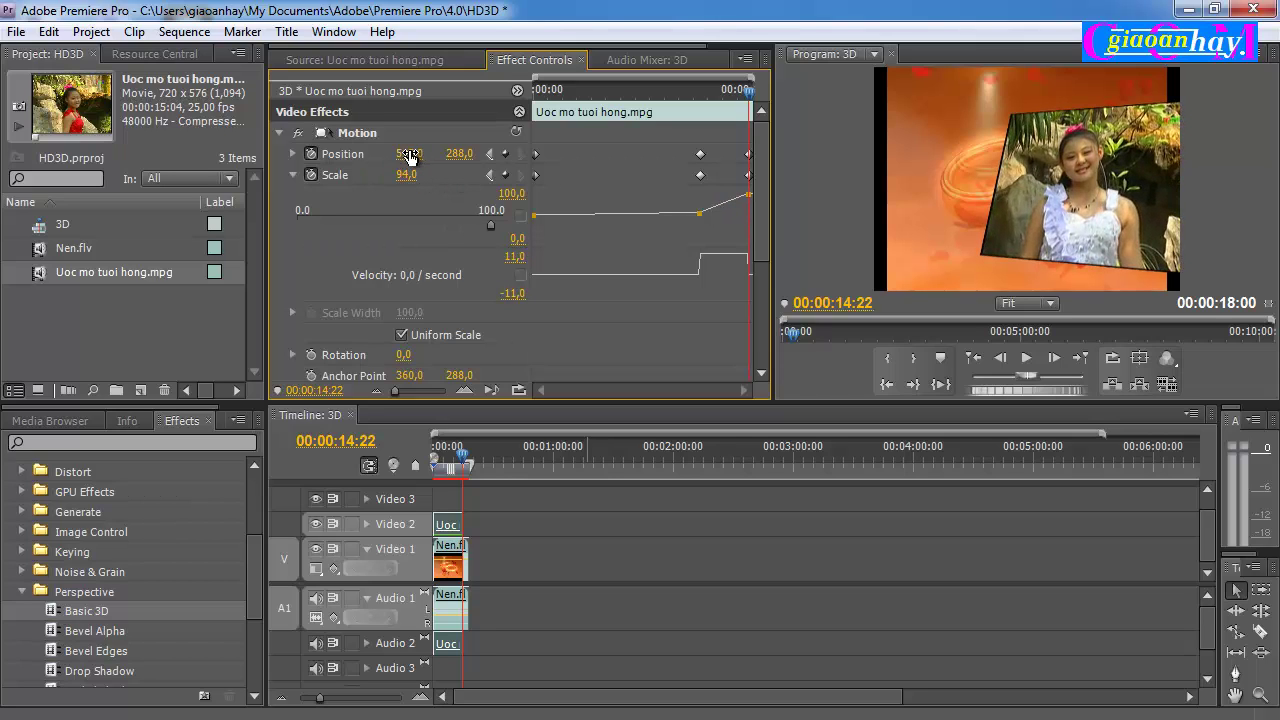
{"action": "mouse_move", "coordinate": [409, 157]}
{"action": "left_mouse_down"}
{"action": "mouse_move", "coordinate": [380, 158]}
{"action": "mouse_move", "coordinate": [410, 158]}
{"action": "left_mouse_up"}
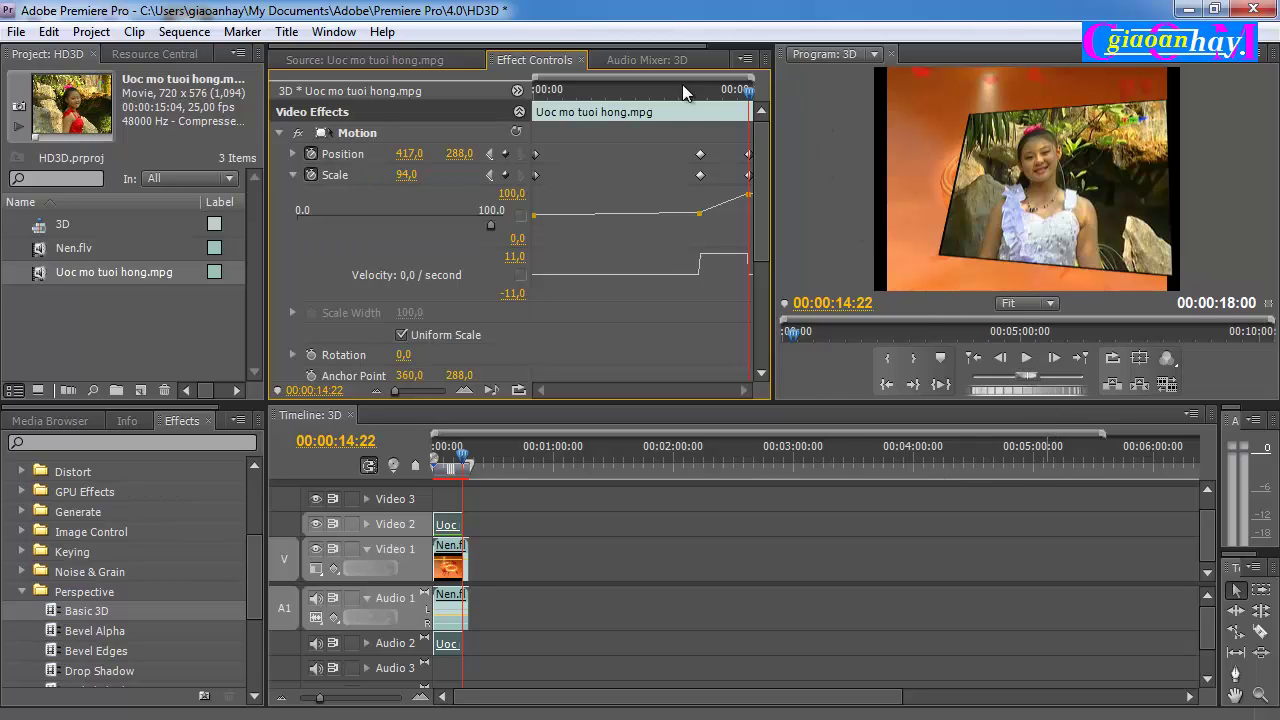
{"action": "left_click_drag", "start_coordinate": [748, 98], "coordinate": [522, 116]}
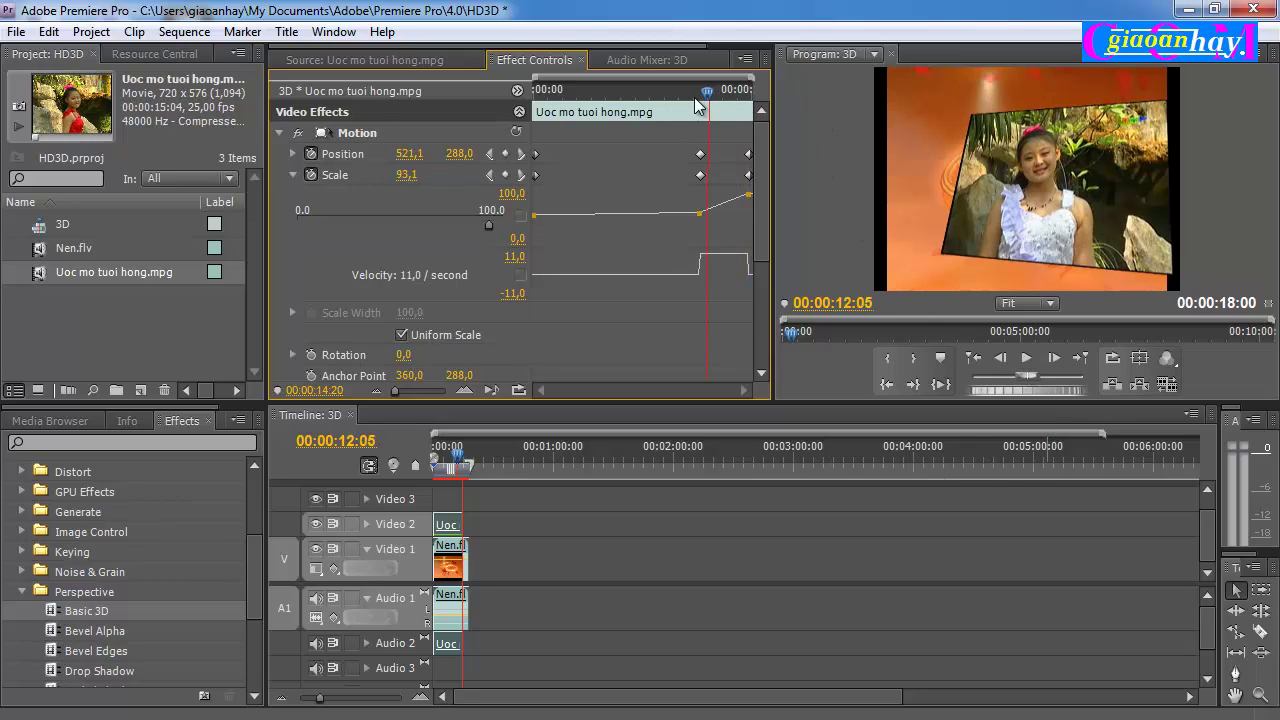
{"action": "left_click", "coordinate": [1027, 360]}
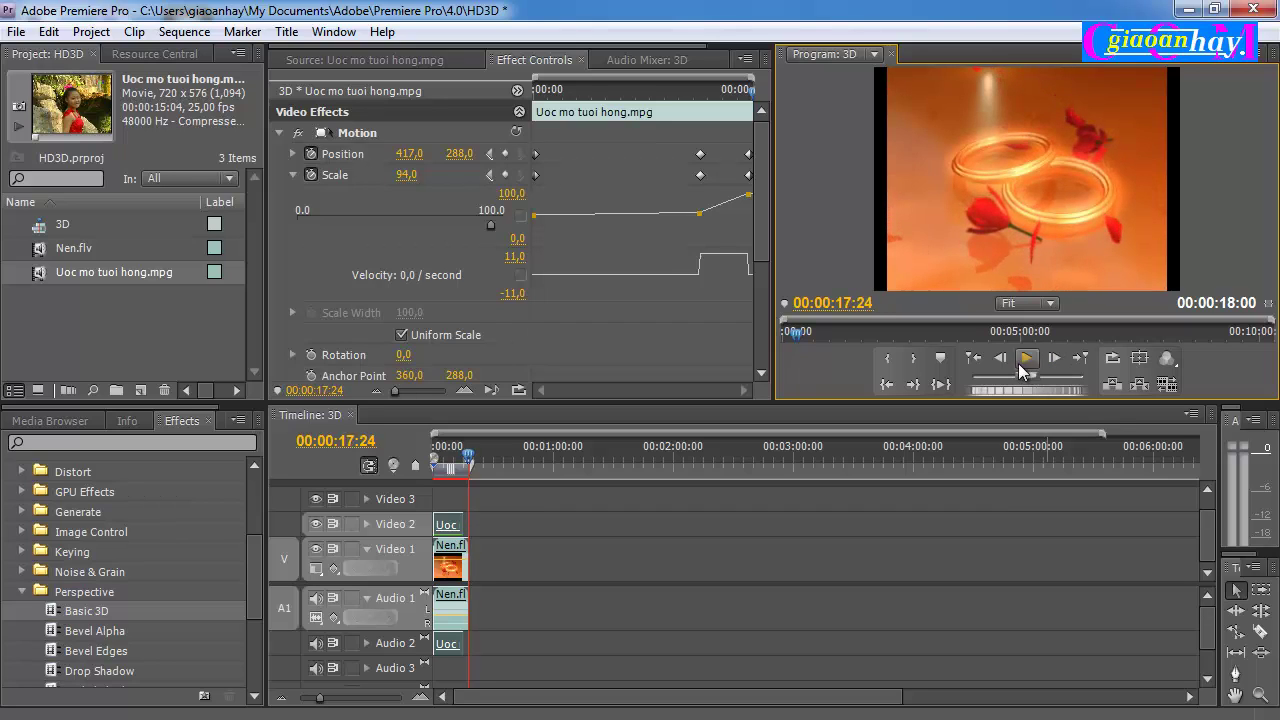
{"action": "left_click", "coordinate": [1027, 360]}
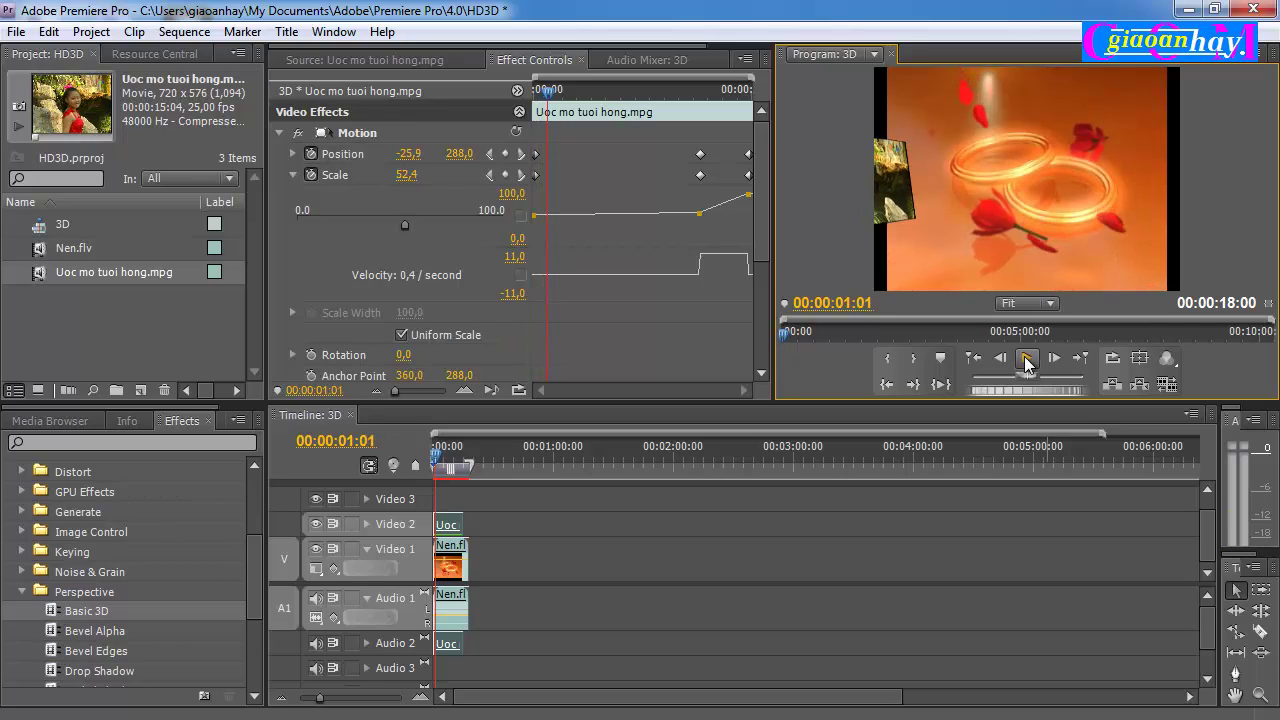
{"action": "left_click", "coordinate": [1027, 360]}
{"action": "left_click_drag", "start_coordinate": [550, 95], "coordinate": [532, 97]}
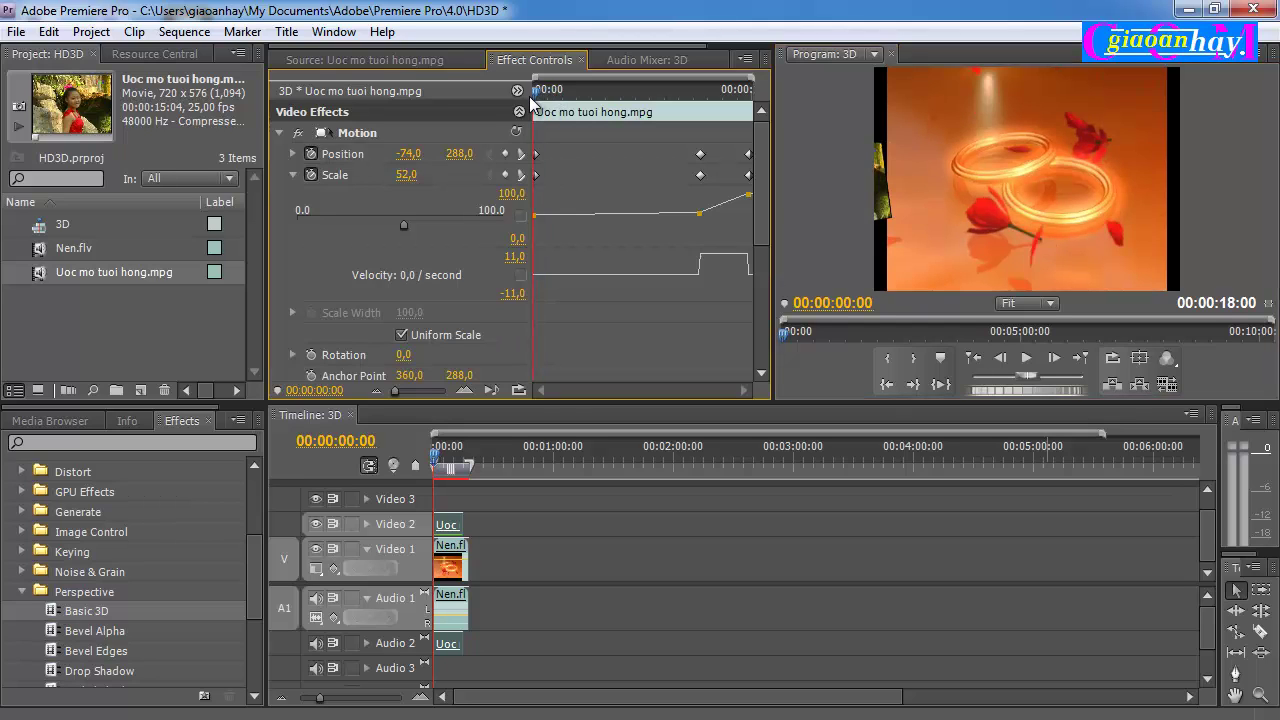
{"action": "left_click", "coordinate": [1025, 360]}
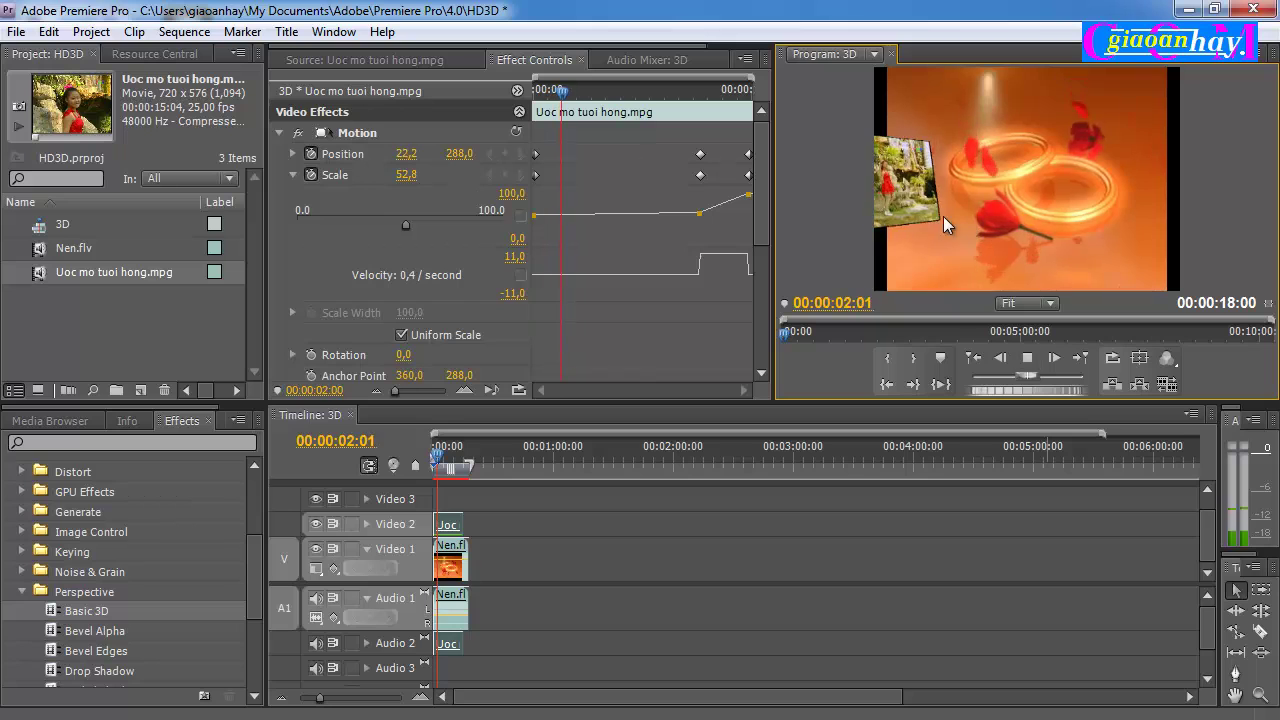
{"action": "left_click", "coordinate": [1027, 358]}
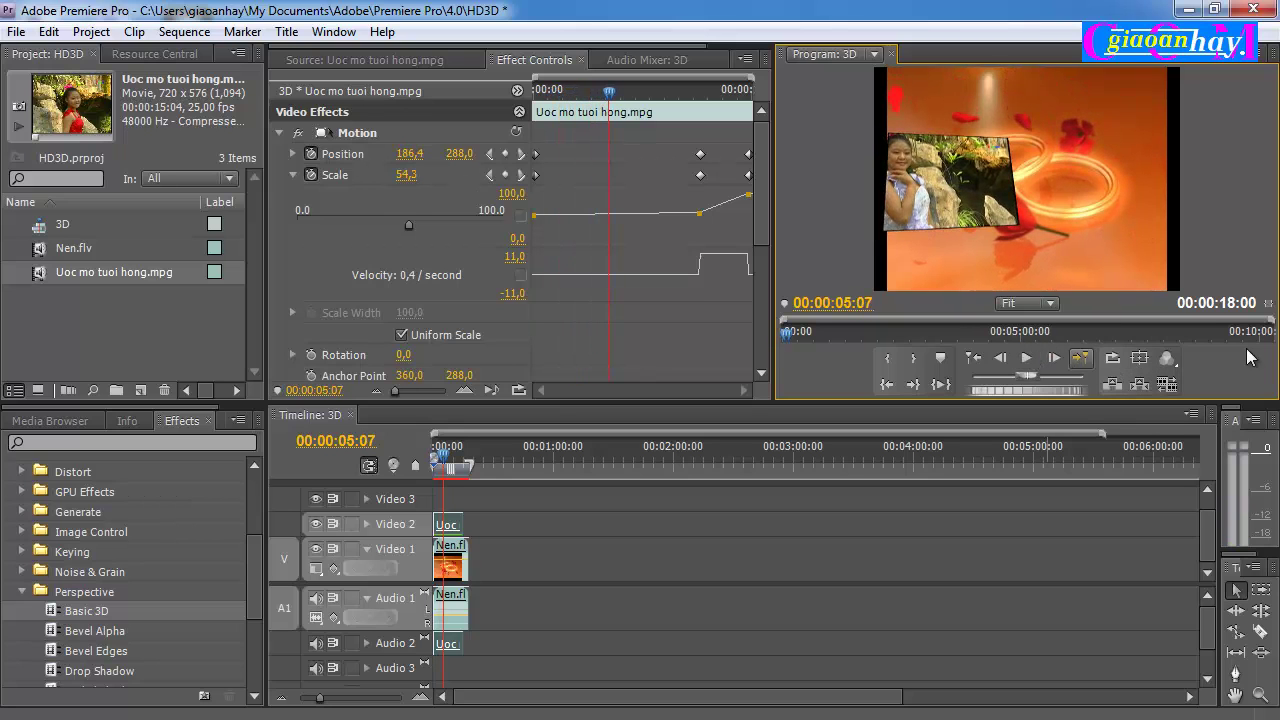
- Trim Nen.flv's end by 00:00:02:21 so the sequence ends at 00:00:15:04, then rewind the playhead
{"action": "left_click", "coordinate": [466, 553]}
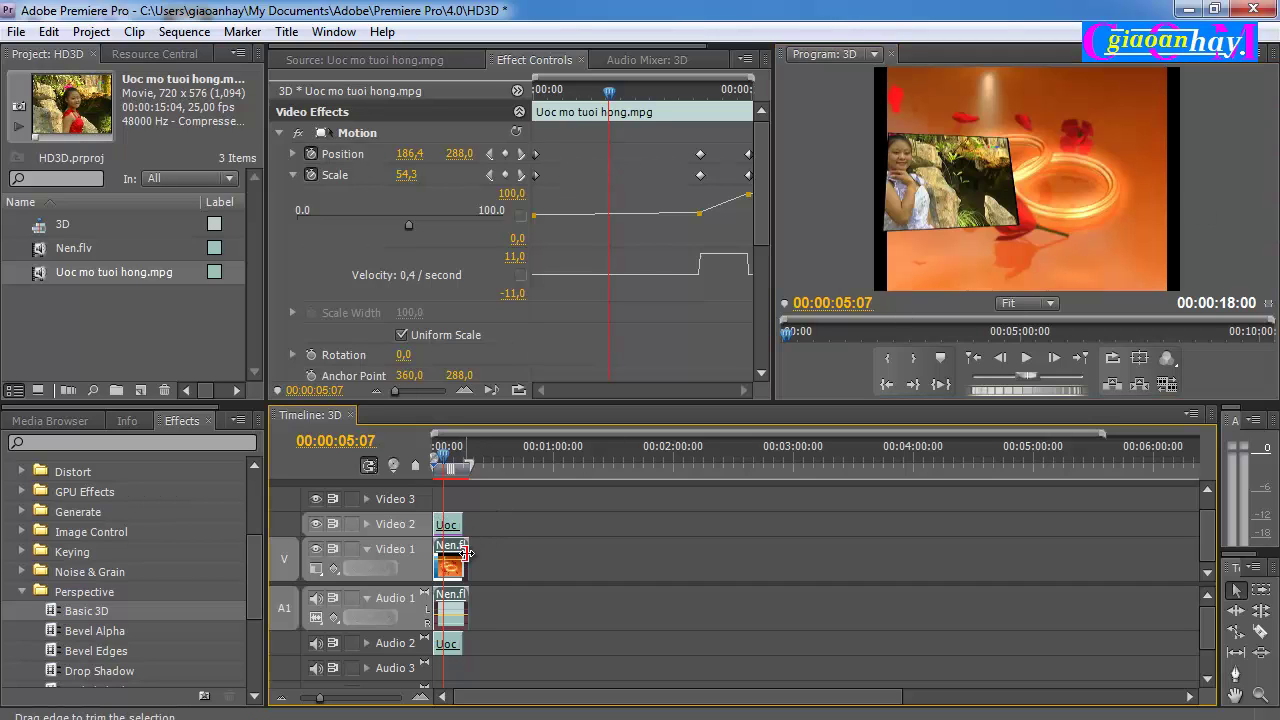
{"action": "left_click_drag", "start_coordinate": [466, 553], "coordinate": [460, 553]}
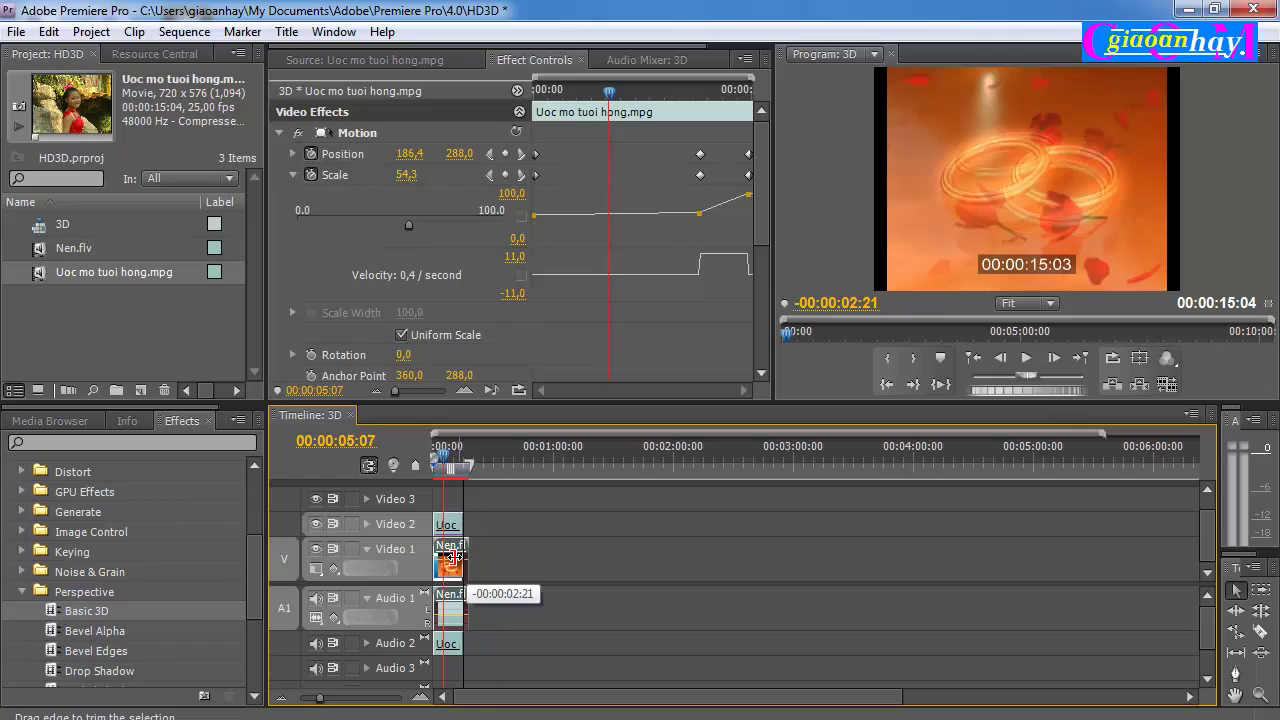
{"action": "left_click_drag", "start_coordinate": [460, 553], "coordinate": [463, 553]}
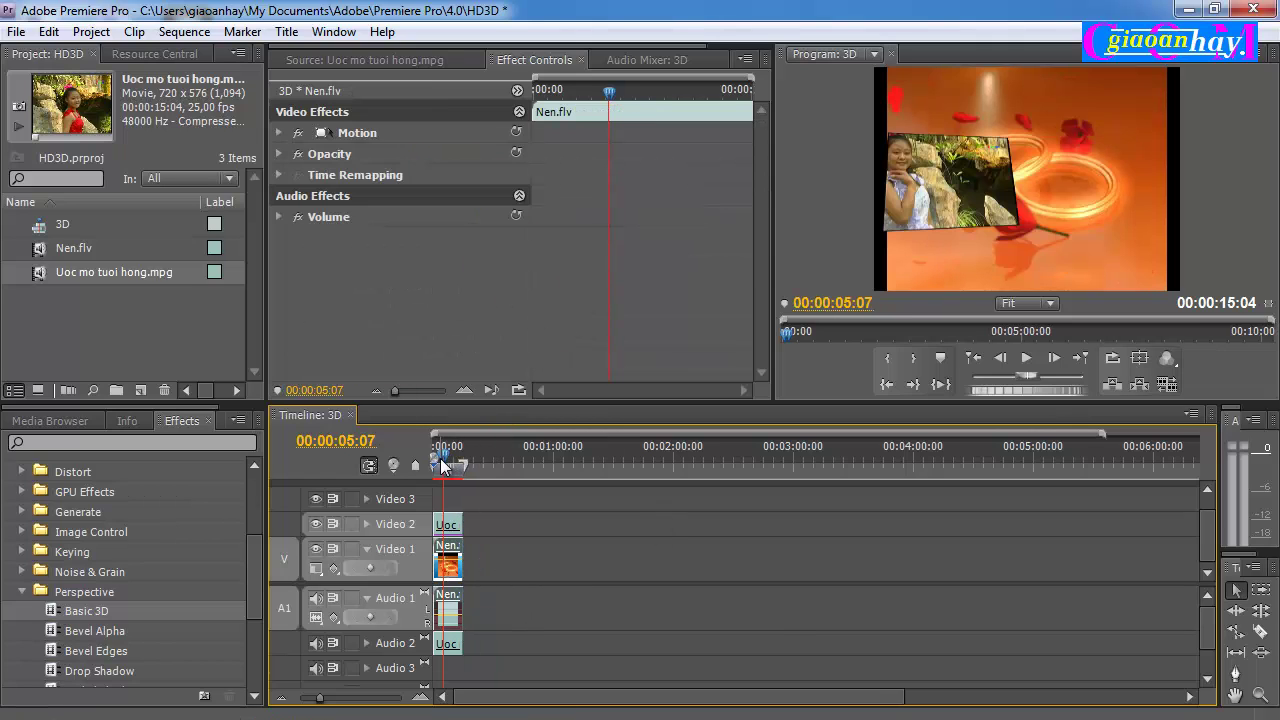
{"action": "left_click_drag", "start_coordinate": [441, 453], "coordinate": [425, 457]}
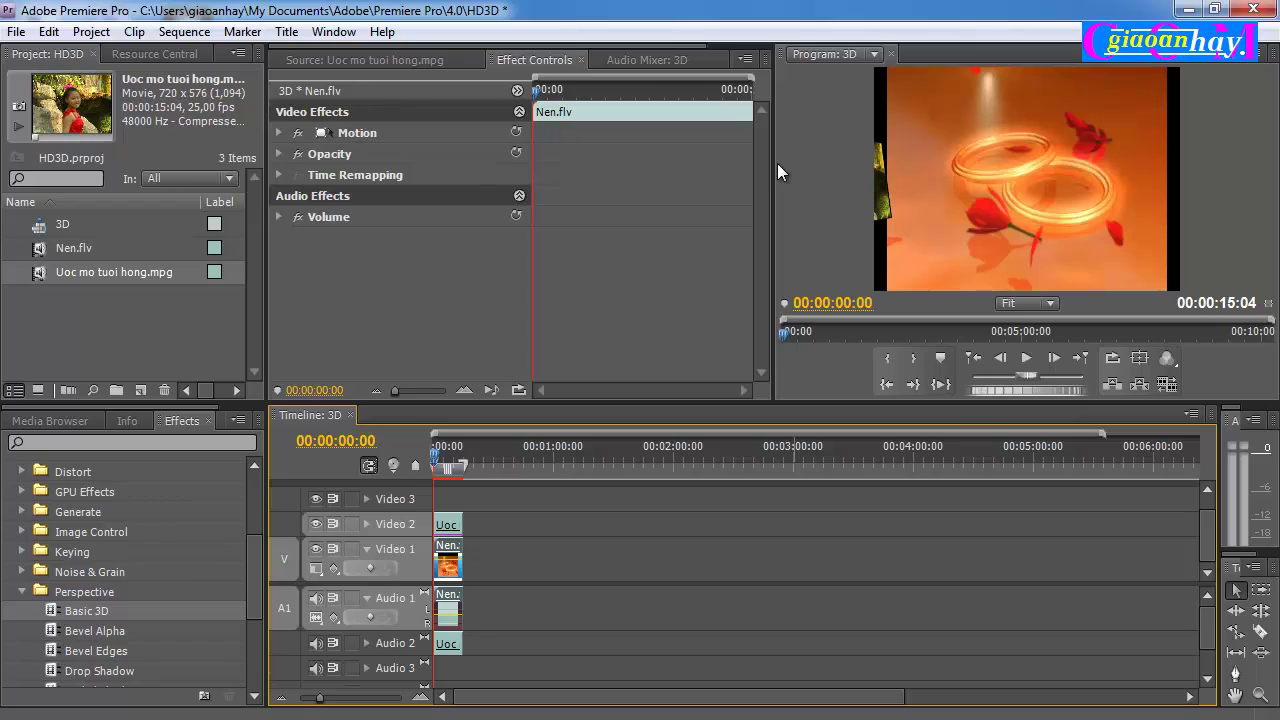
- Export the 3D sequence as Microsoft AVI with the NTSC DV preset, queuing it in Media Encoder
{"action": "left_click", "coordinate": [15, 33]}
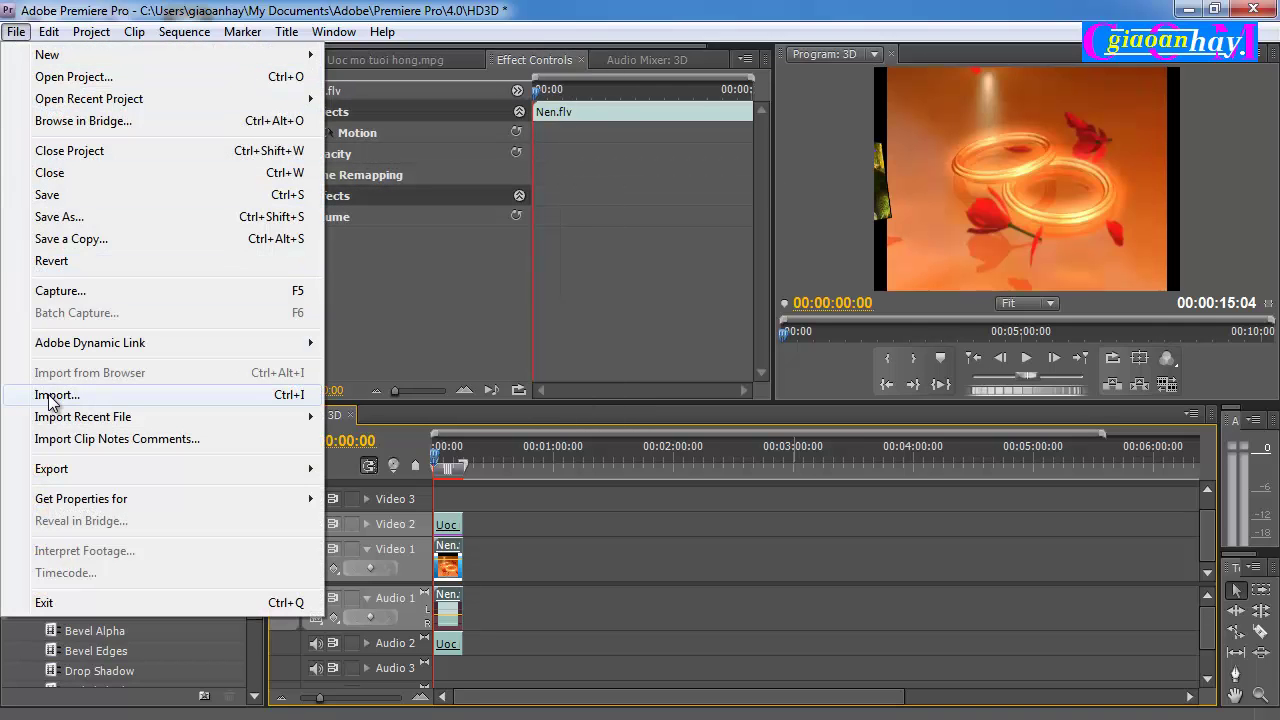
{"action": "mouse_move", "coordinate": [277, 470]}
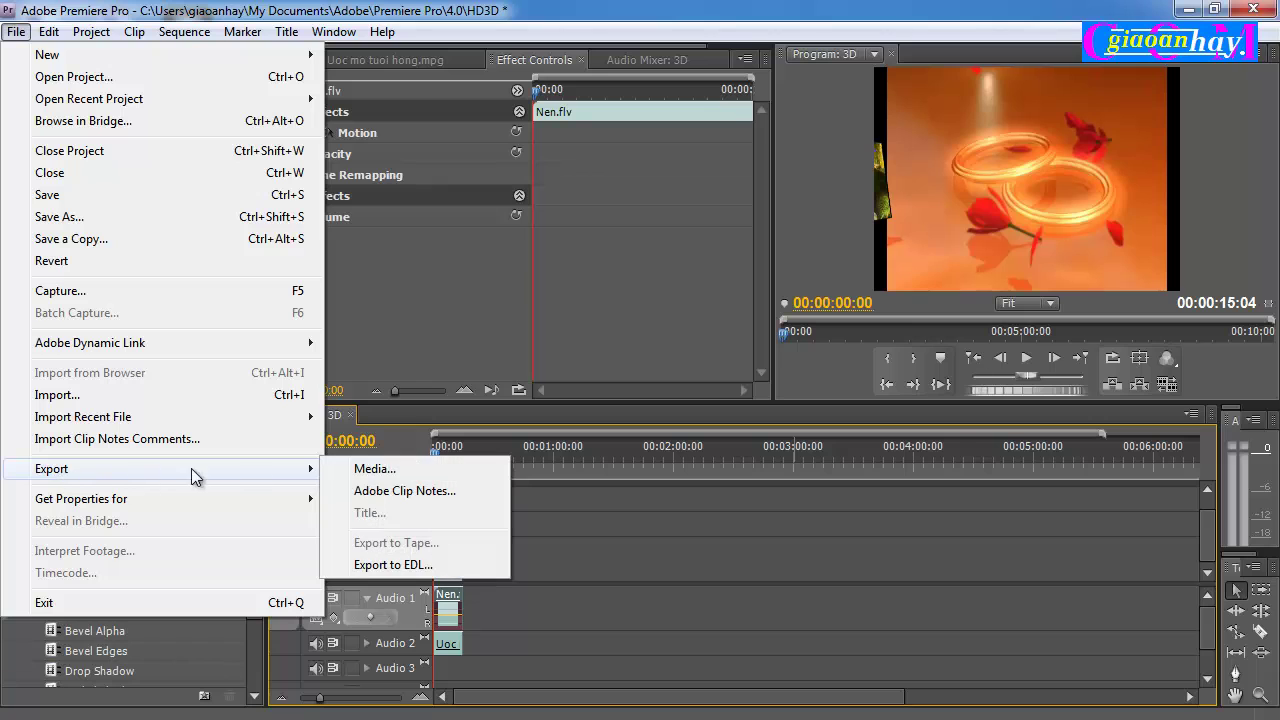
{"action": "left_click", "coordinate": [374, 469]}
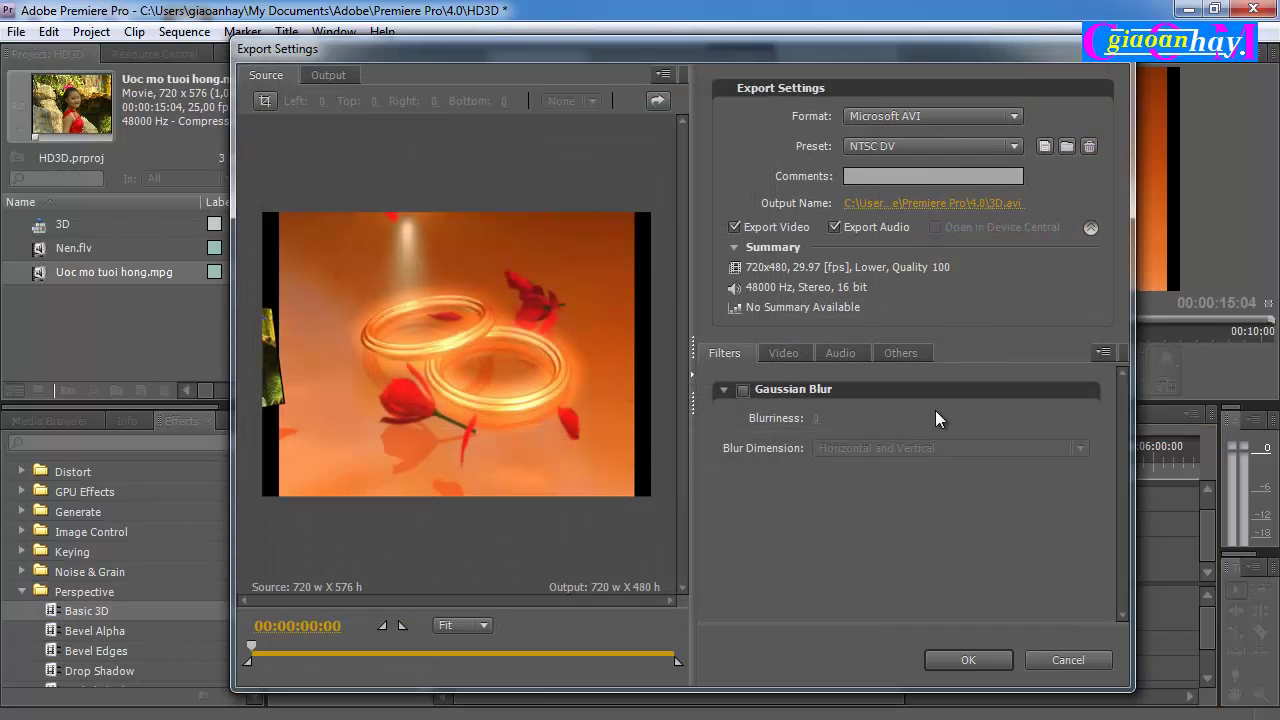
{"action": "left_click", "coordinate": [967, 662]}
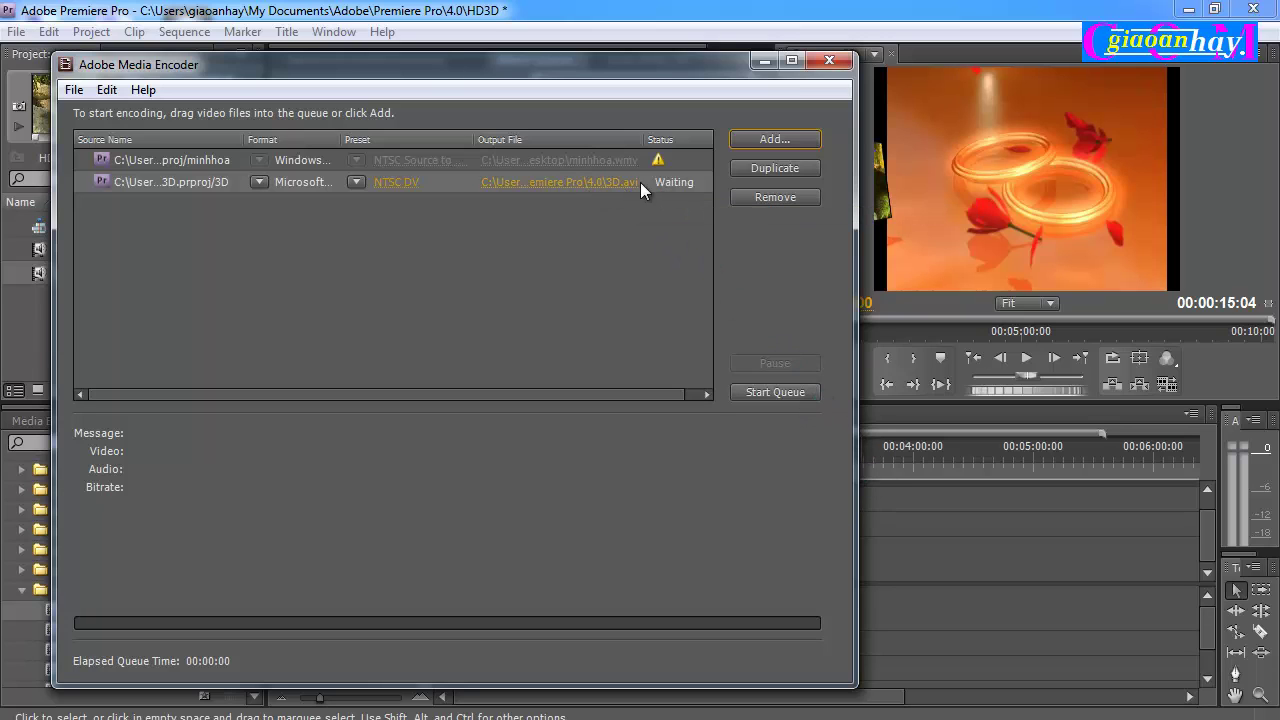
- Set the 3D.avi output location to the Desktop and start encoding the queue
{"action": "left_click", "coordinate": [602, 180]}
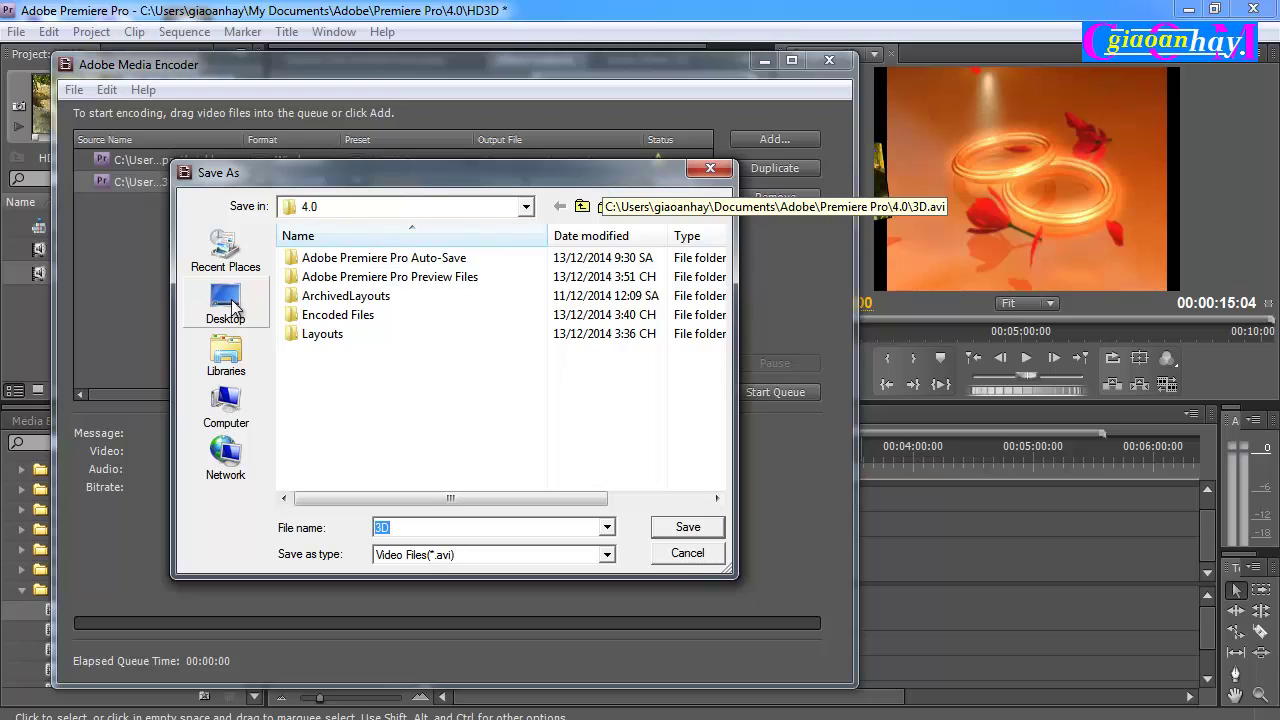
{"action": "left_click", "coordinate": [232, 308]}
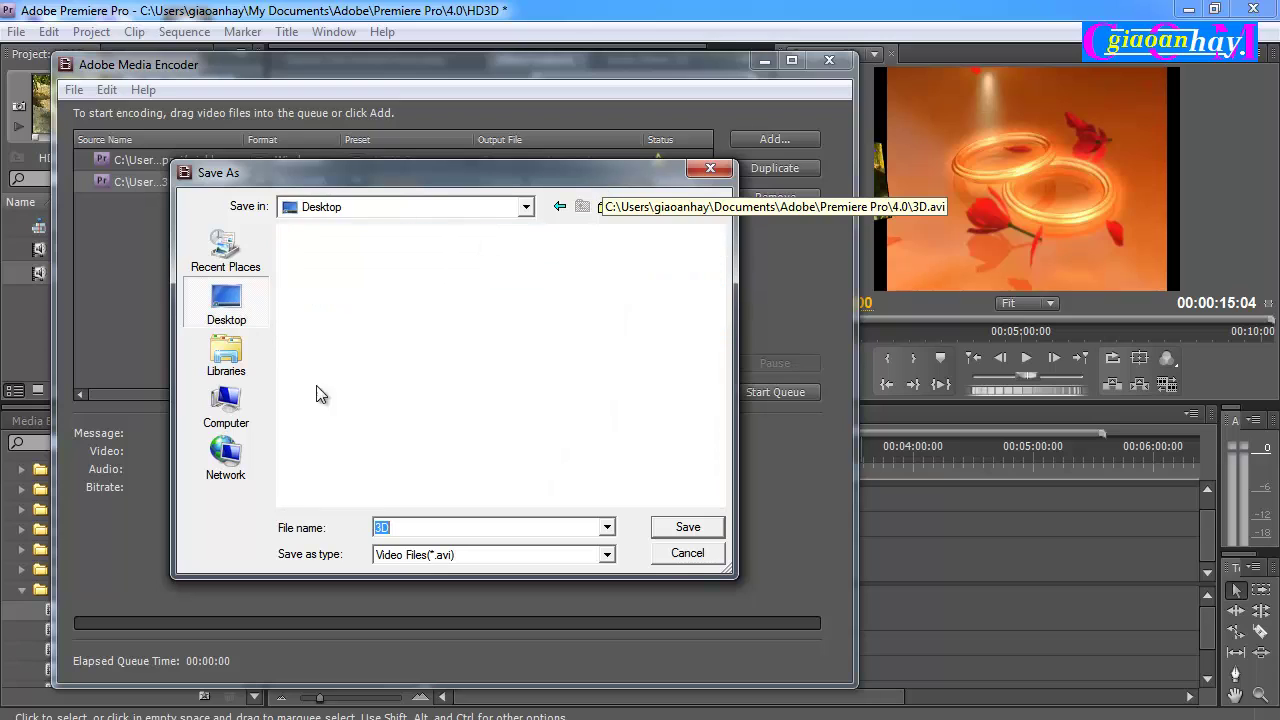
{"action": "left_click", "coordinate": [690, 527]}
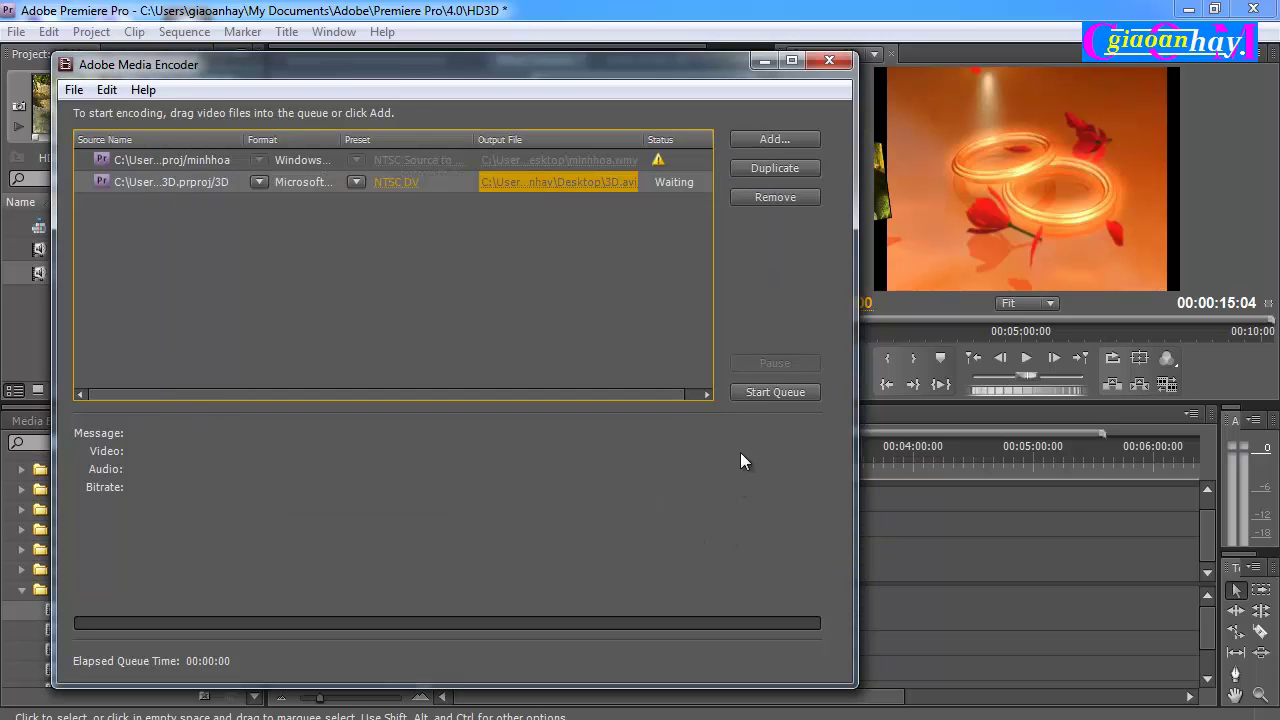
{"action": "left_click", "coordinate": [771, 392]}
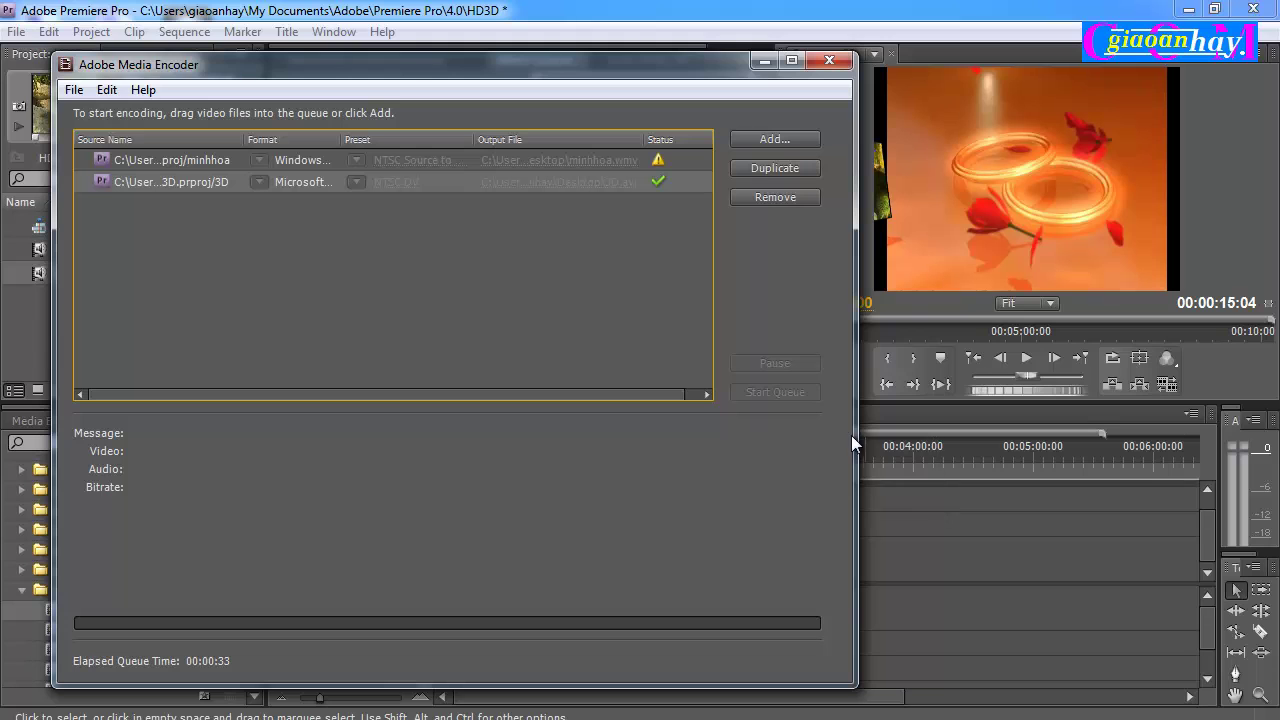
- Close Media Encoder and Premiere Pro without saving, then select the 3D video on the desktop
{"action": "left_click", "coordinate": [829, 61]}
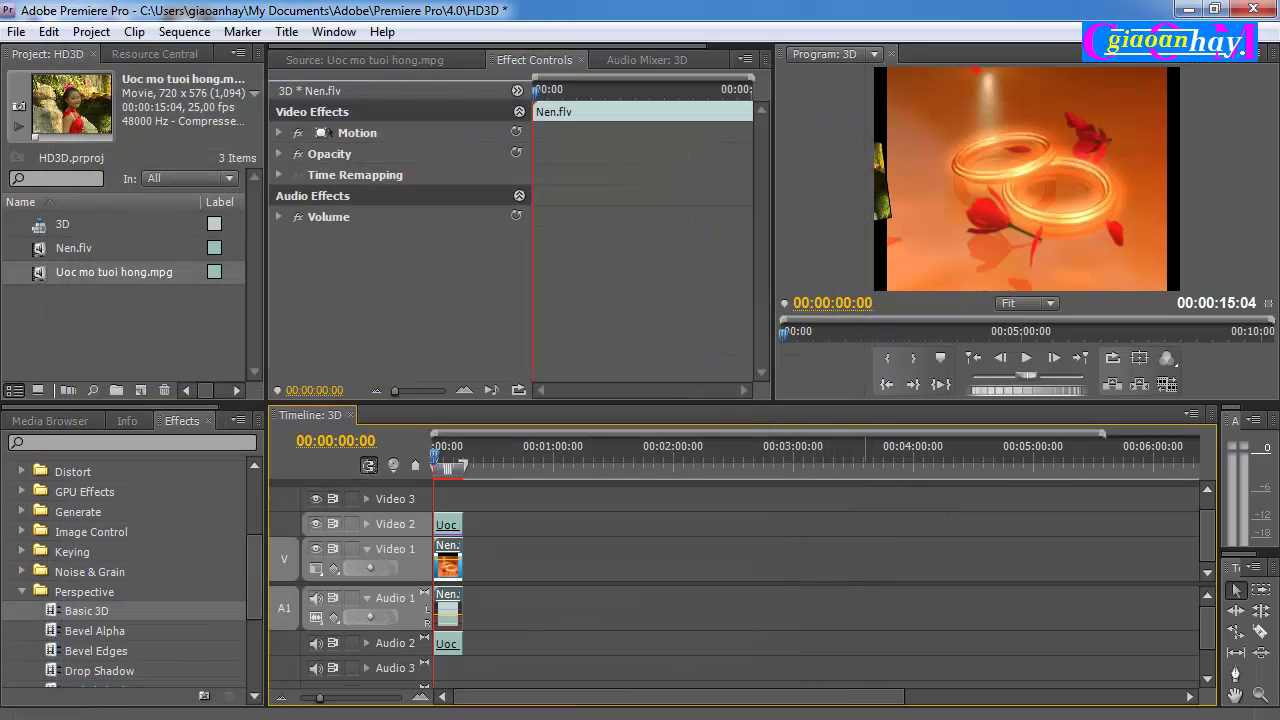
{"action": "left_click", "coordinate": [1253, 9]}
{"action": "left_click", "coordinate": [639, 392]}
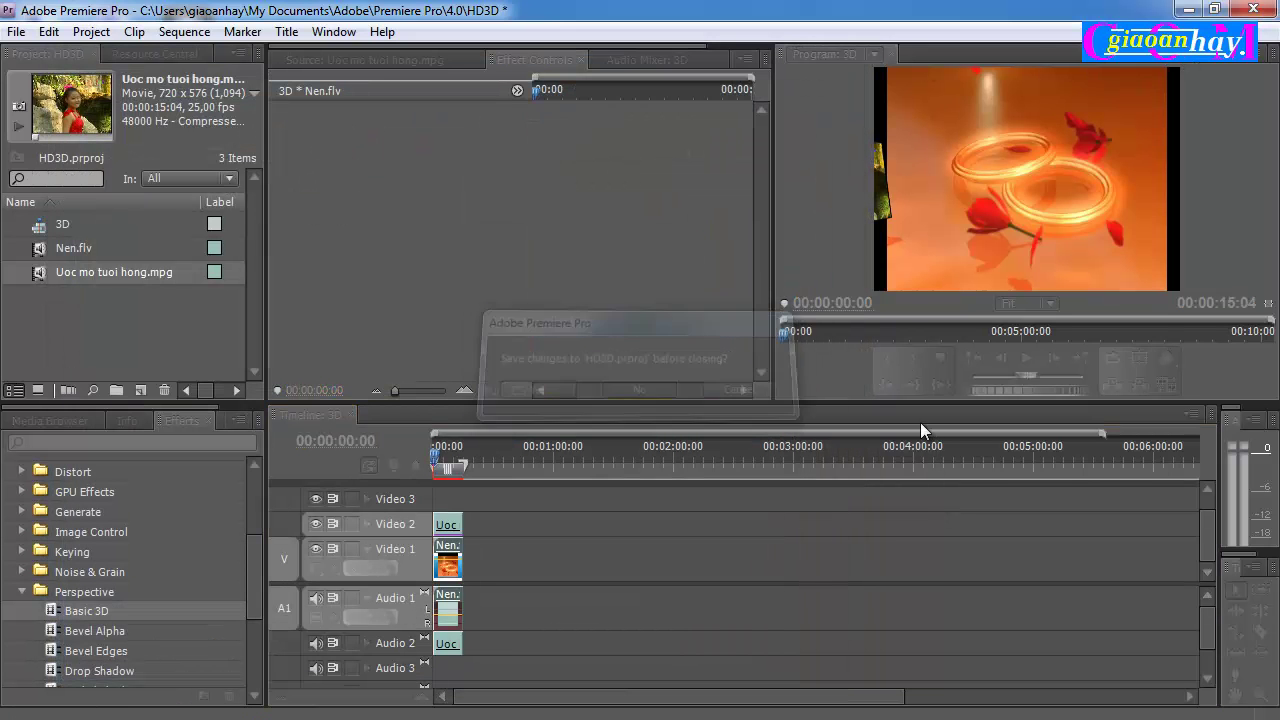
{"action": "left_click_drag", "start_coordinate": [186, 455], "coordinate": [310, 430]}
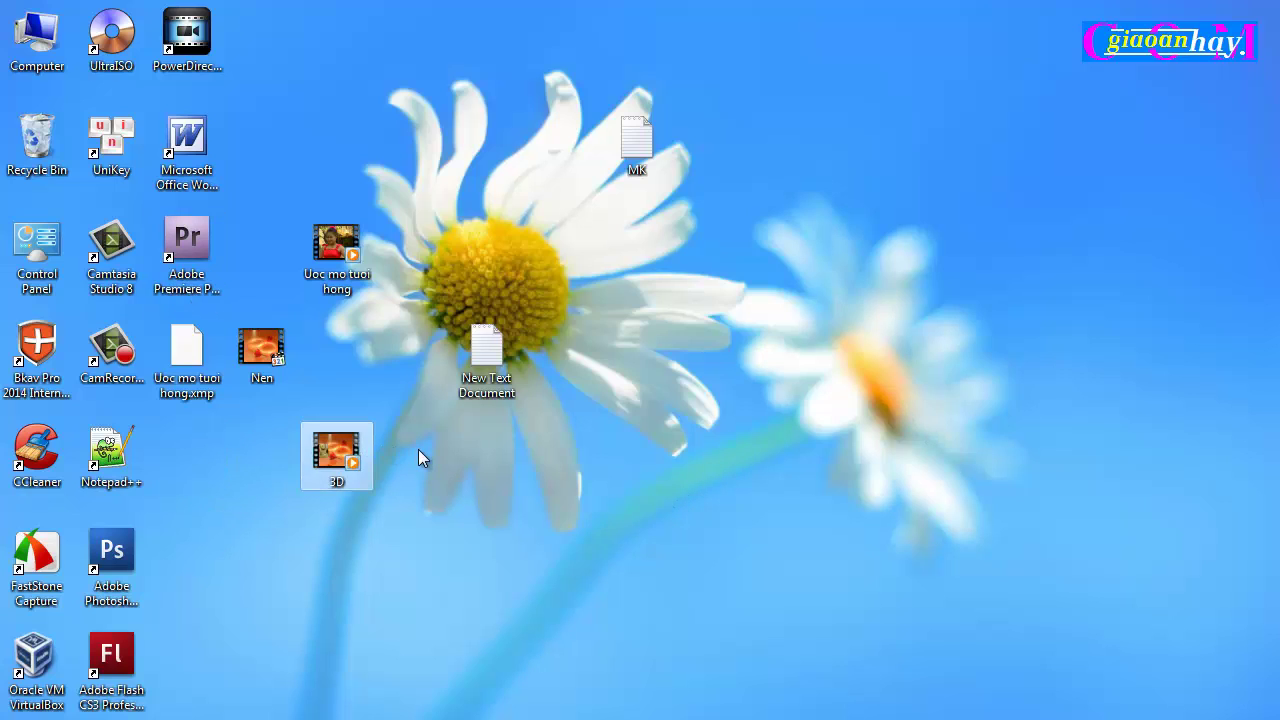
- Open the 3D video from the desktop with MPC-HC
{"action": "right_click", "coordinate": [343, 458]}
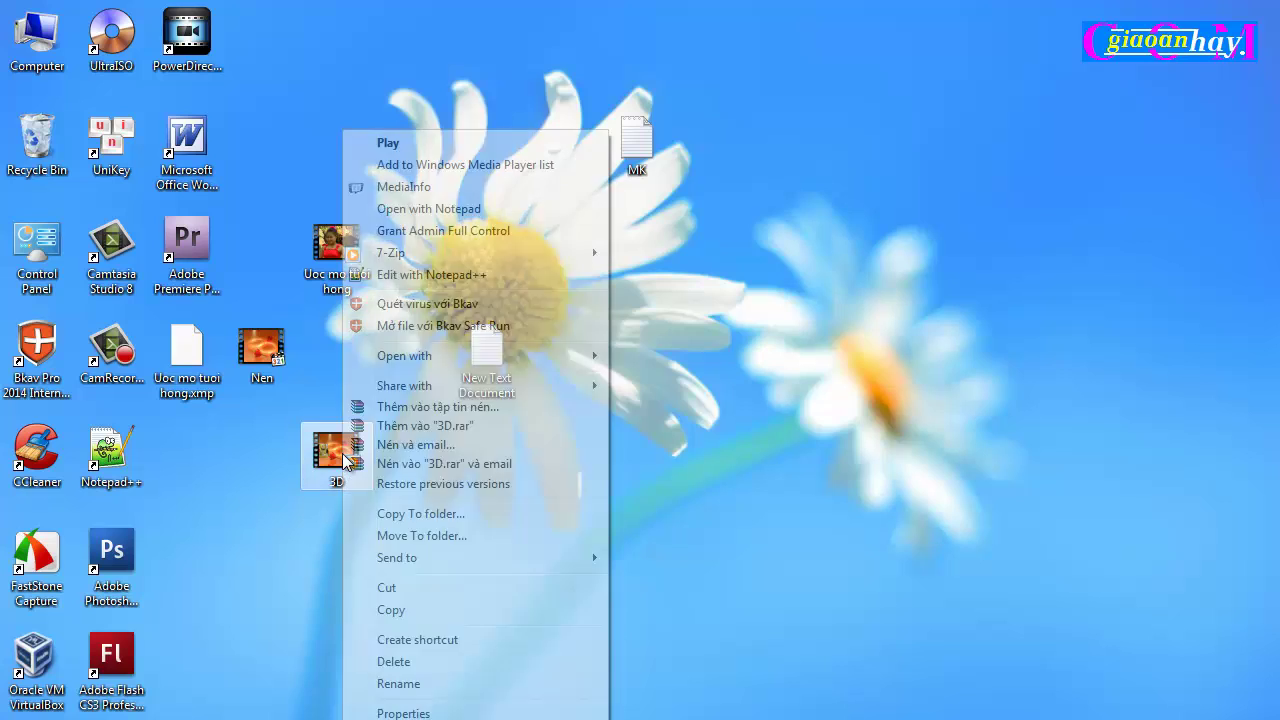
{"action": "mouse_move", "coordinate": [421, 350]}
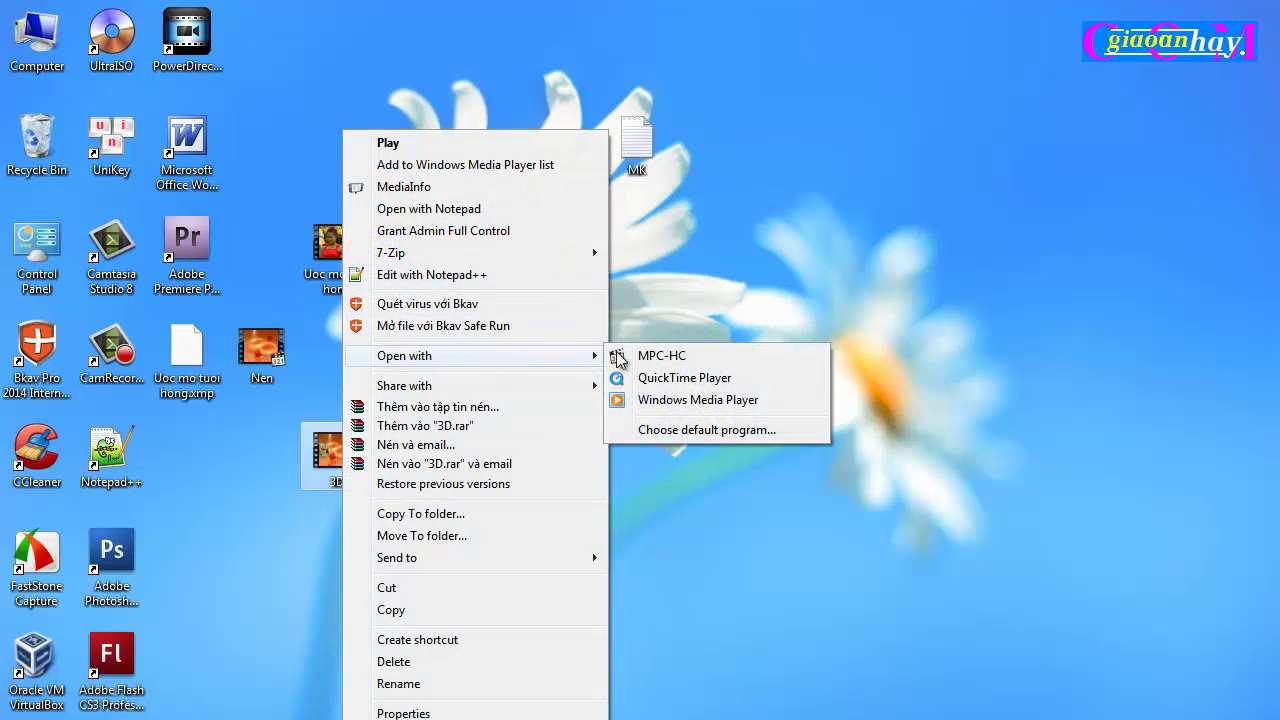
{"action": "left_click", "coordinate": [715, 366]}
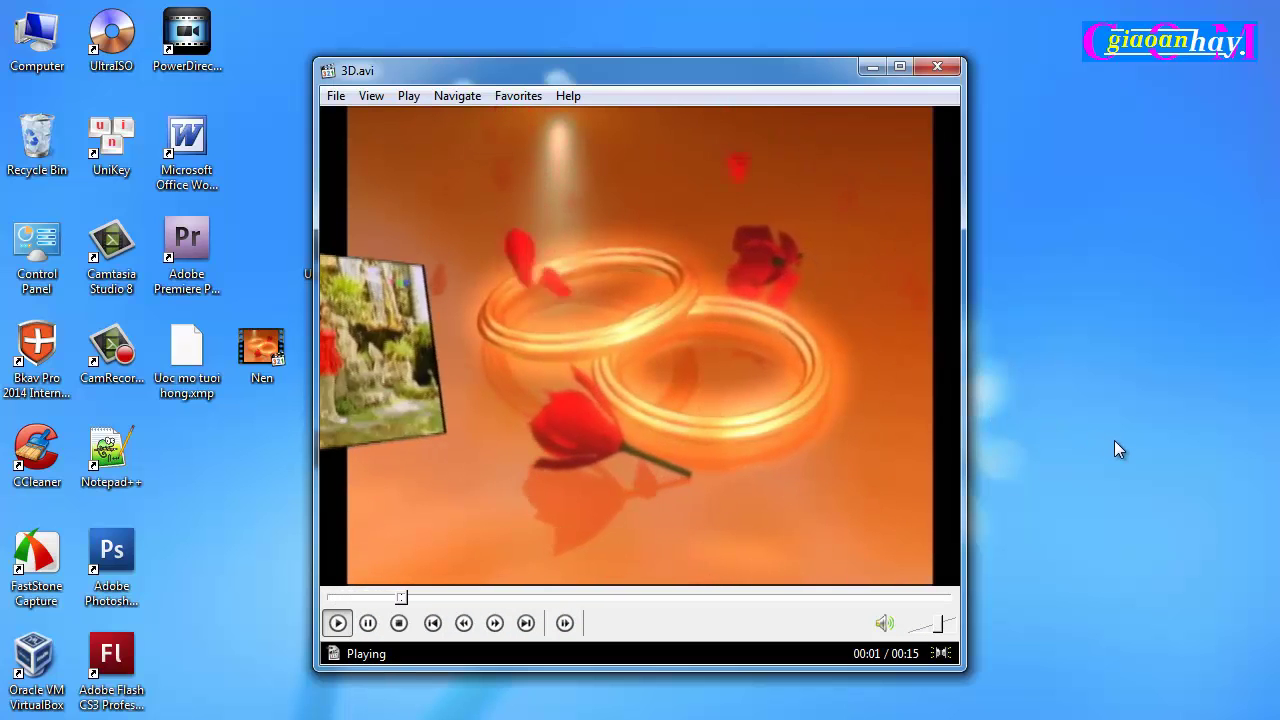
- Raise the volume to 74%, replay 3D.avi from the beginning, then close MPC-HC
{"action": "left_click", "coordinate": [944, 625]}
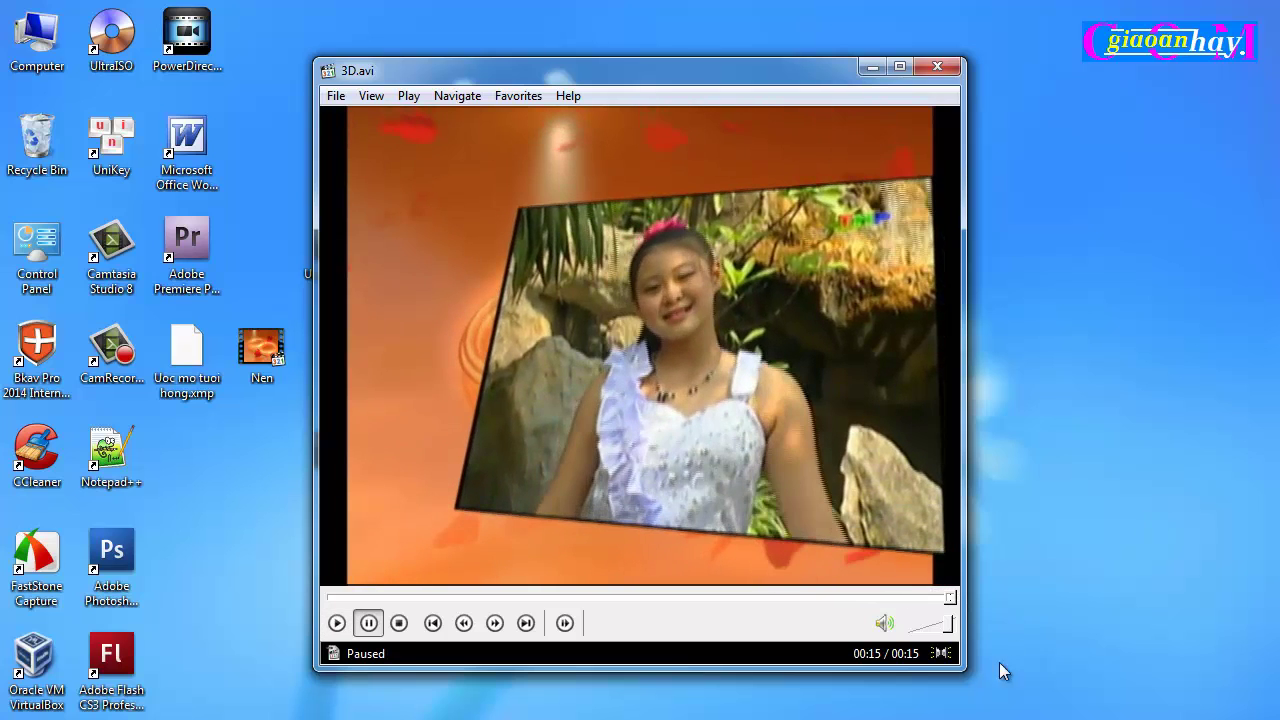
{"action": "left_click", "coordinate": [409, 464]}
{"action": "left_click", "coordinate": [938, 67]}
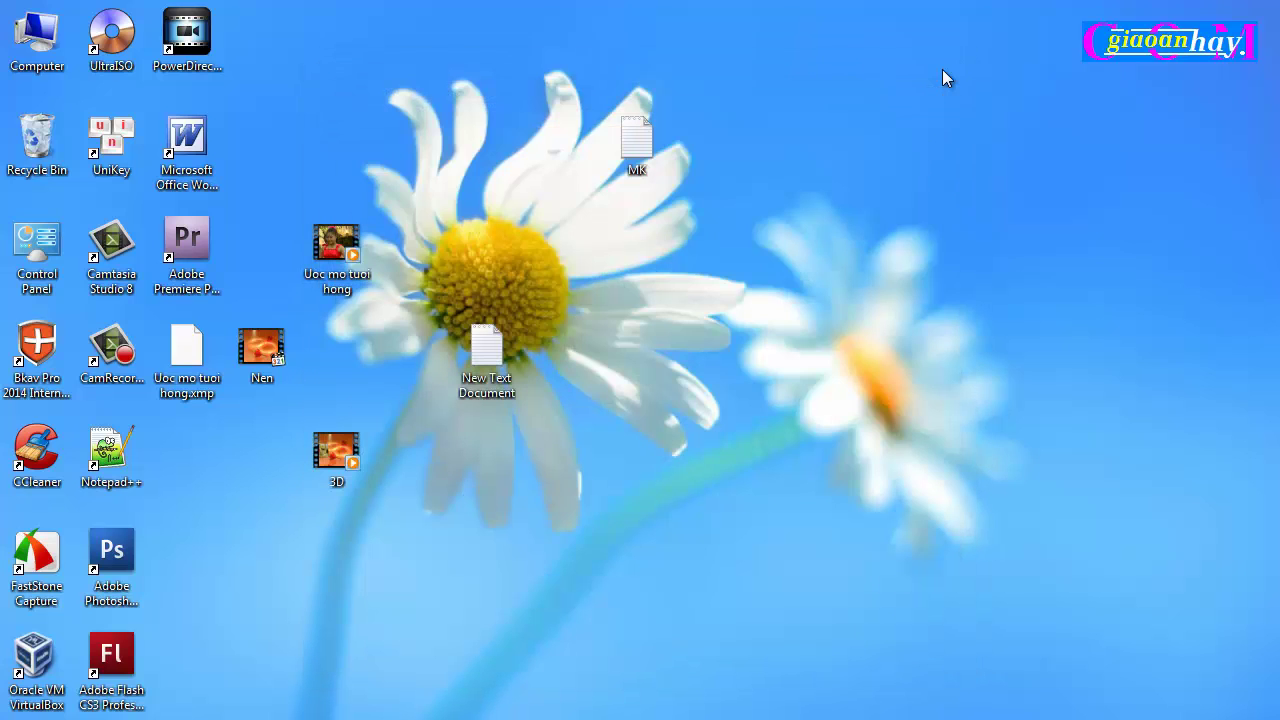